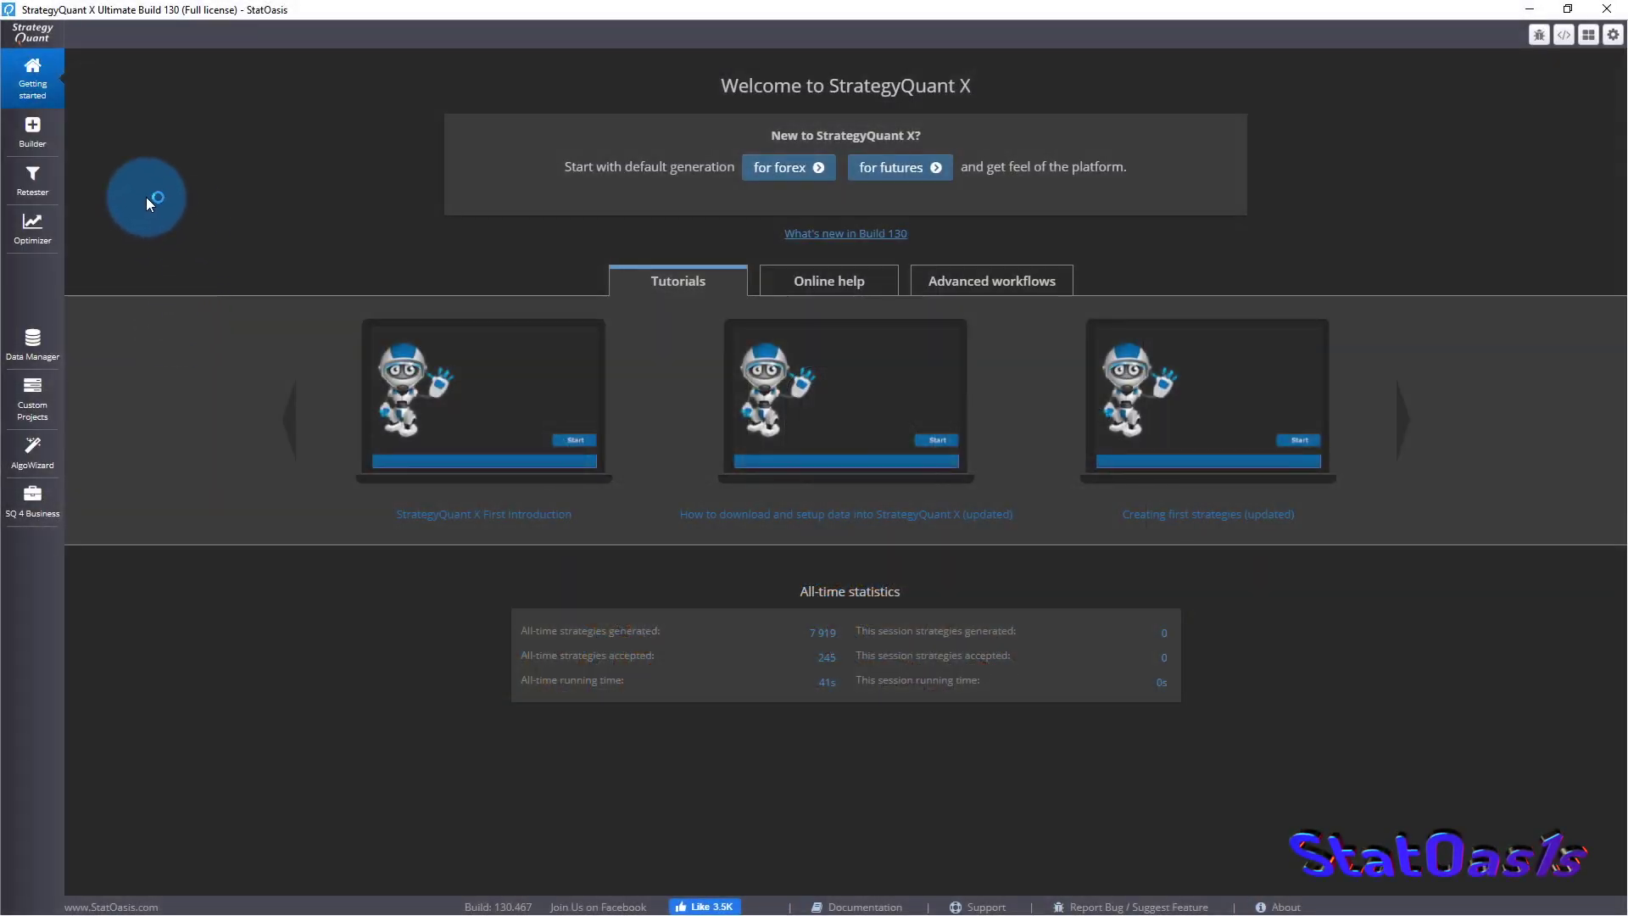
Pick Strategy 0.1183 from the builder's results databank, then return to the Retester settings.
click(34, 180)
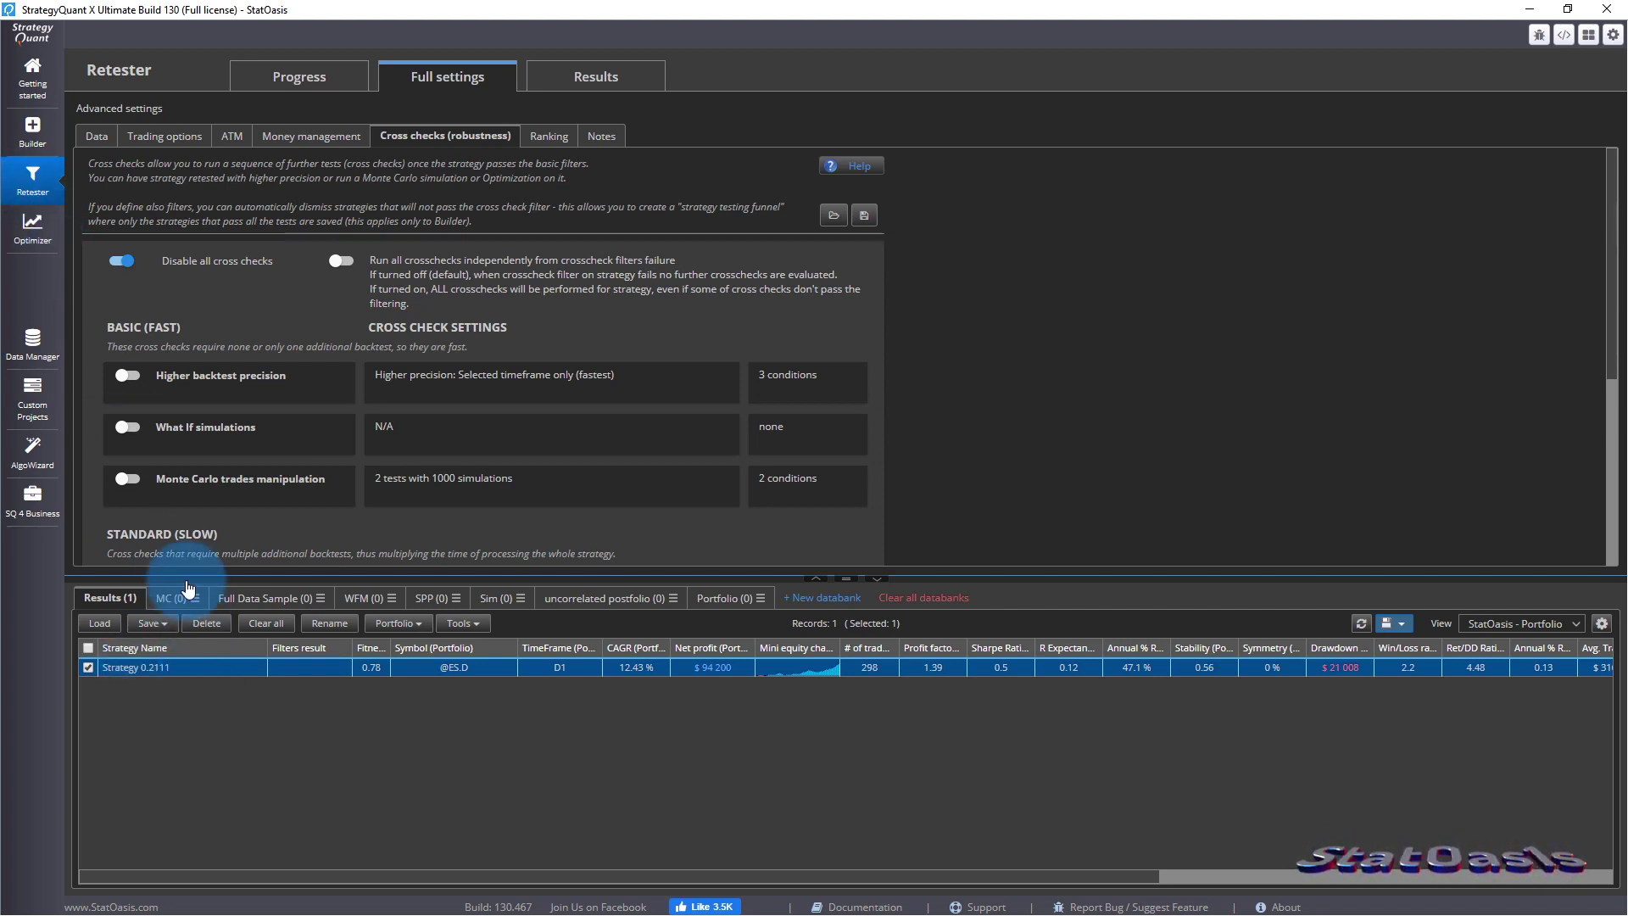
click(33, 134)
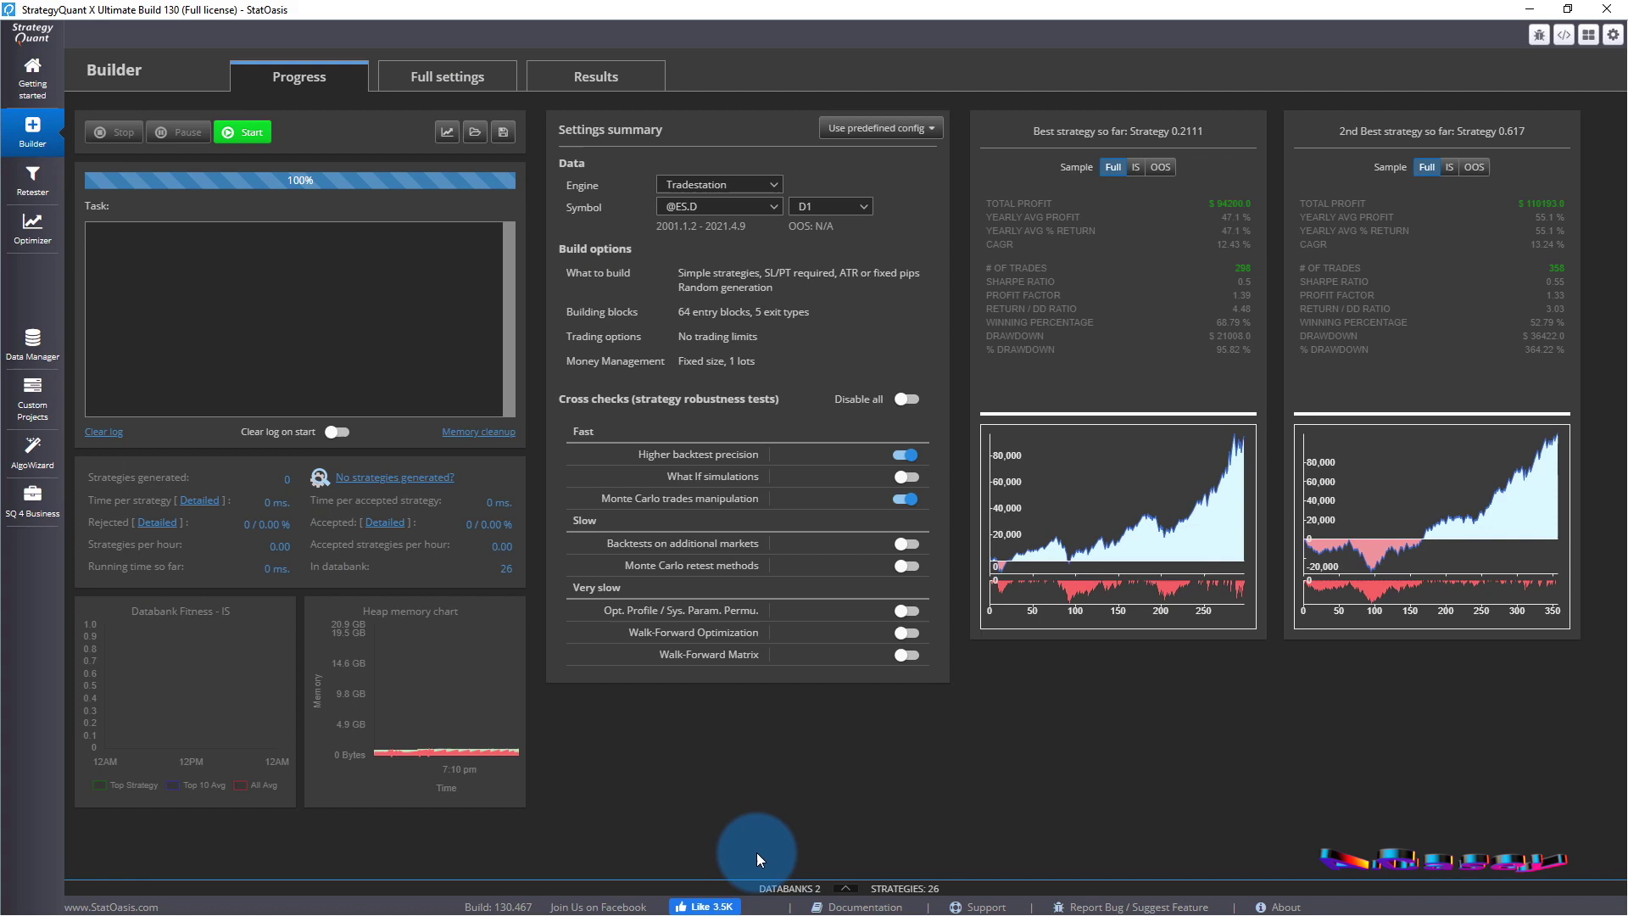
click(845, 888)
click(161, 684)
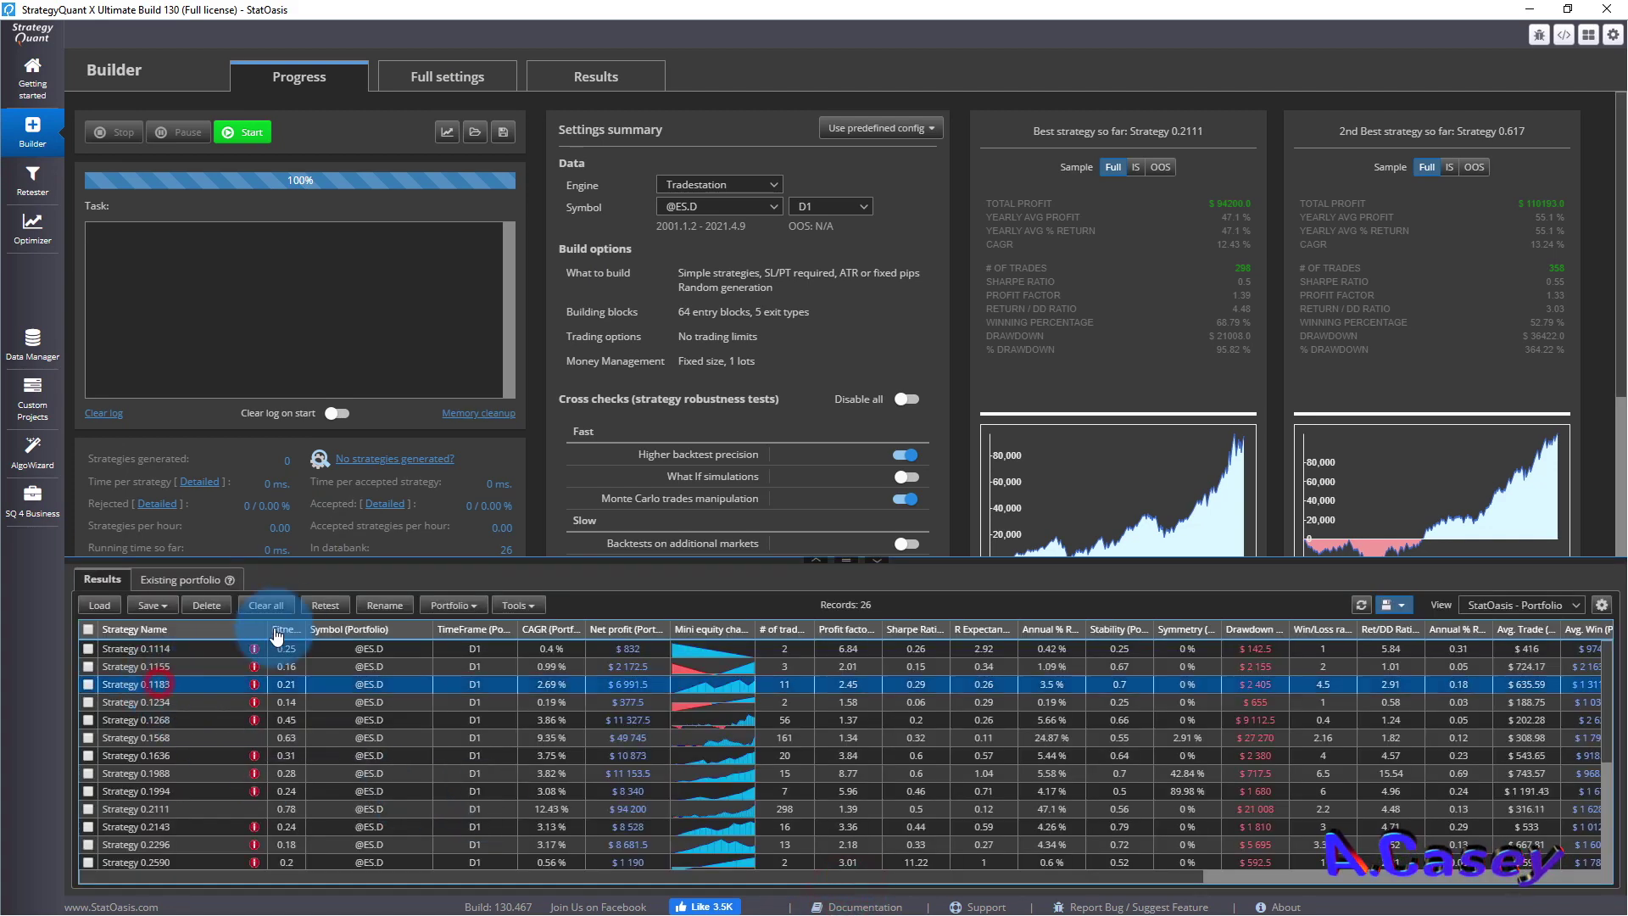
click(32, 178)
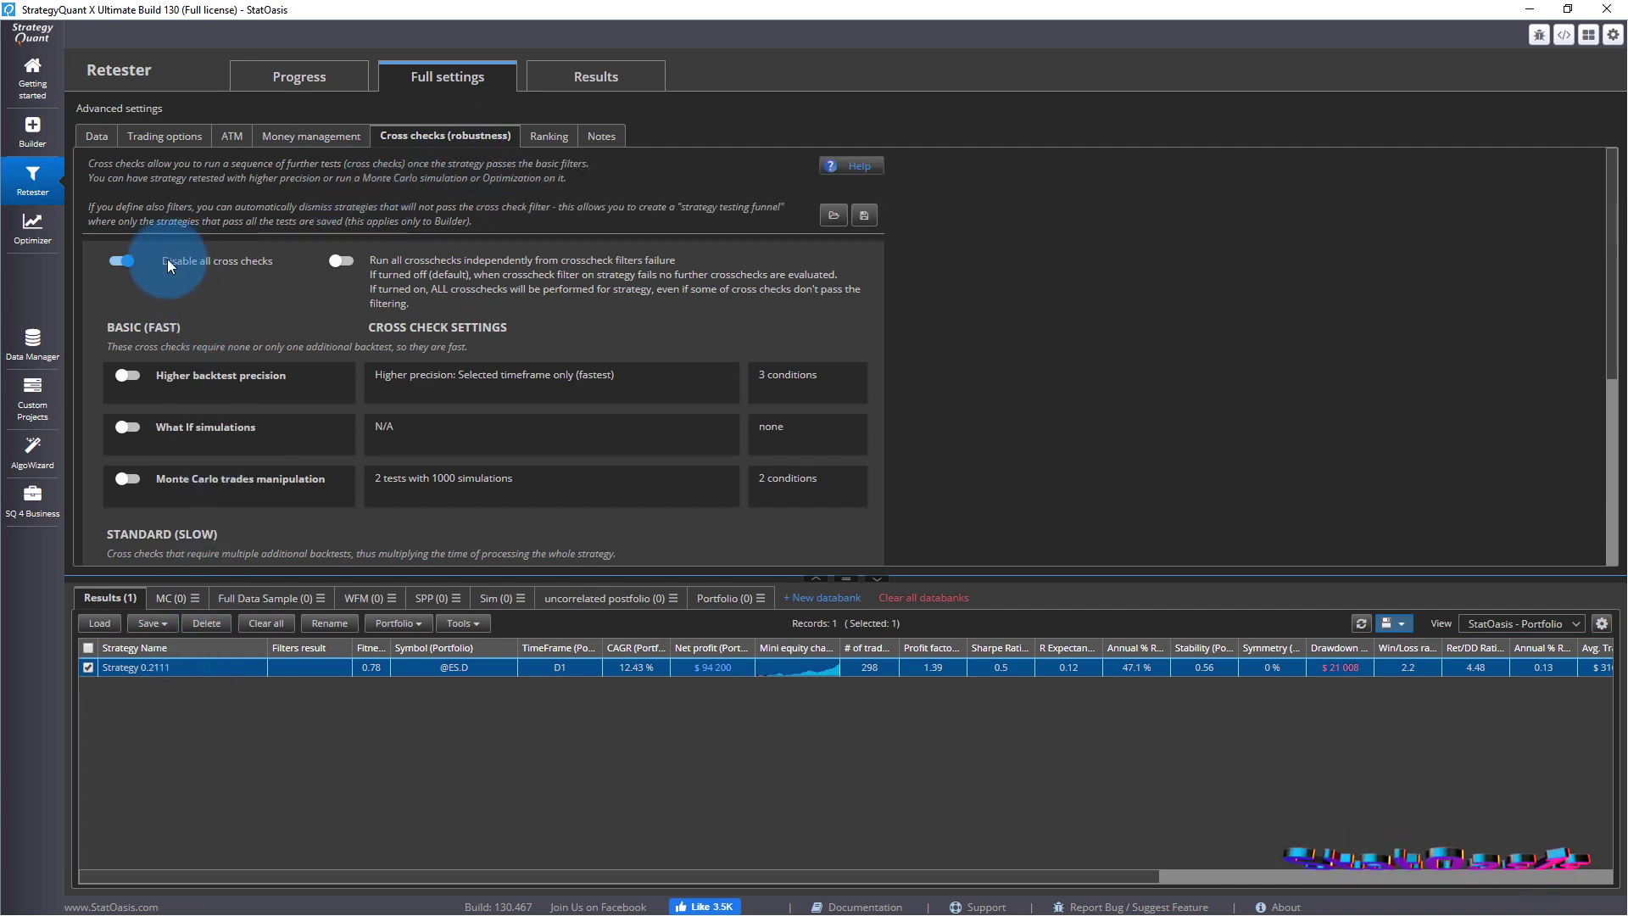
Uncheck 'Disable all cross checks' so cross checks run during the retest.
click(123, 260)
scroll(307, 395, down, 5)
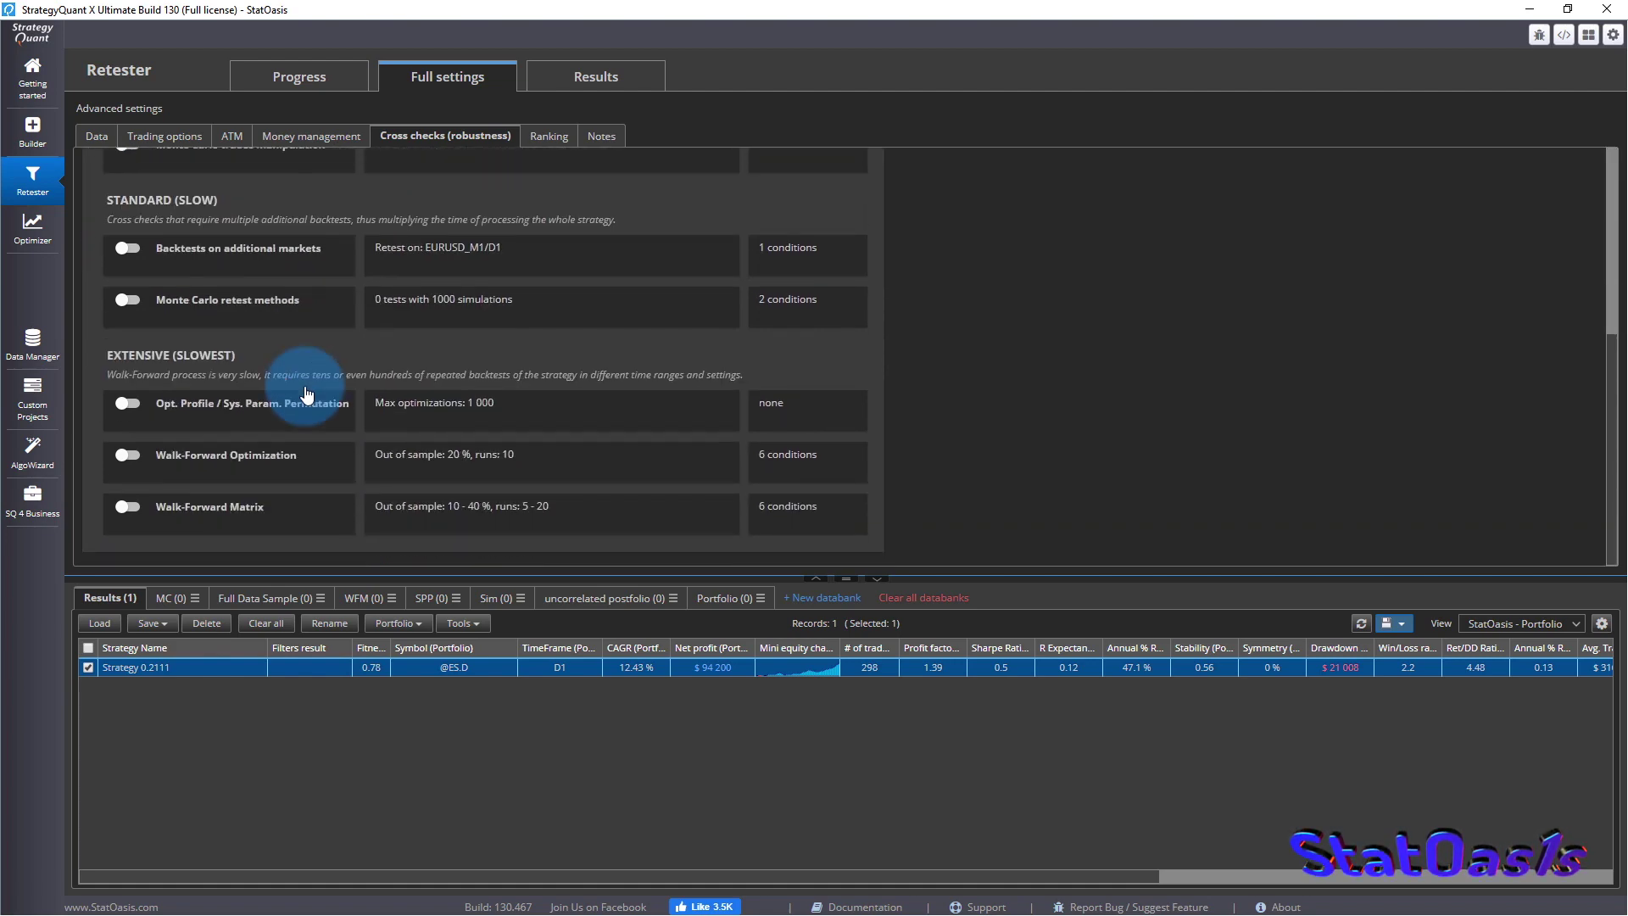
scroll(303, 387, up, 3)
Switch on the Monte Carlo retest methods check and briefly inspect the trades manipulation settings.
click(124, 469)
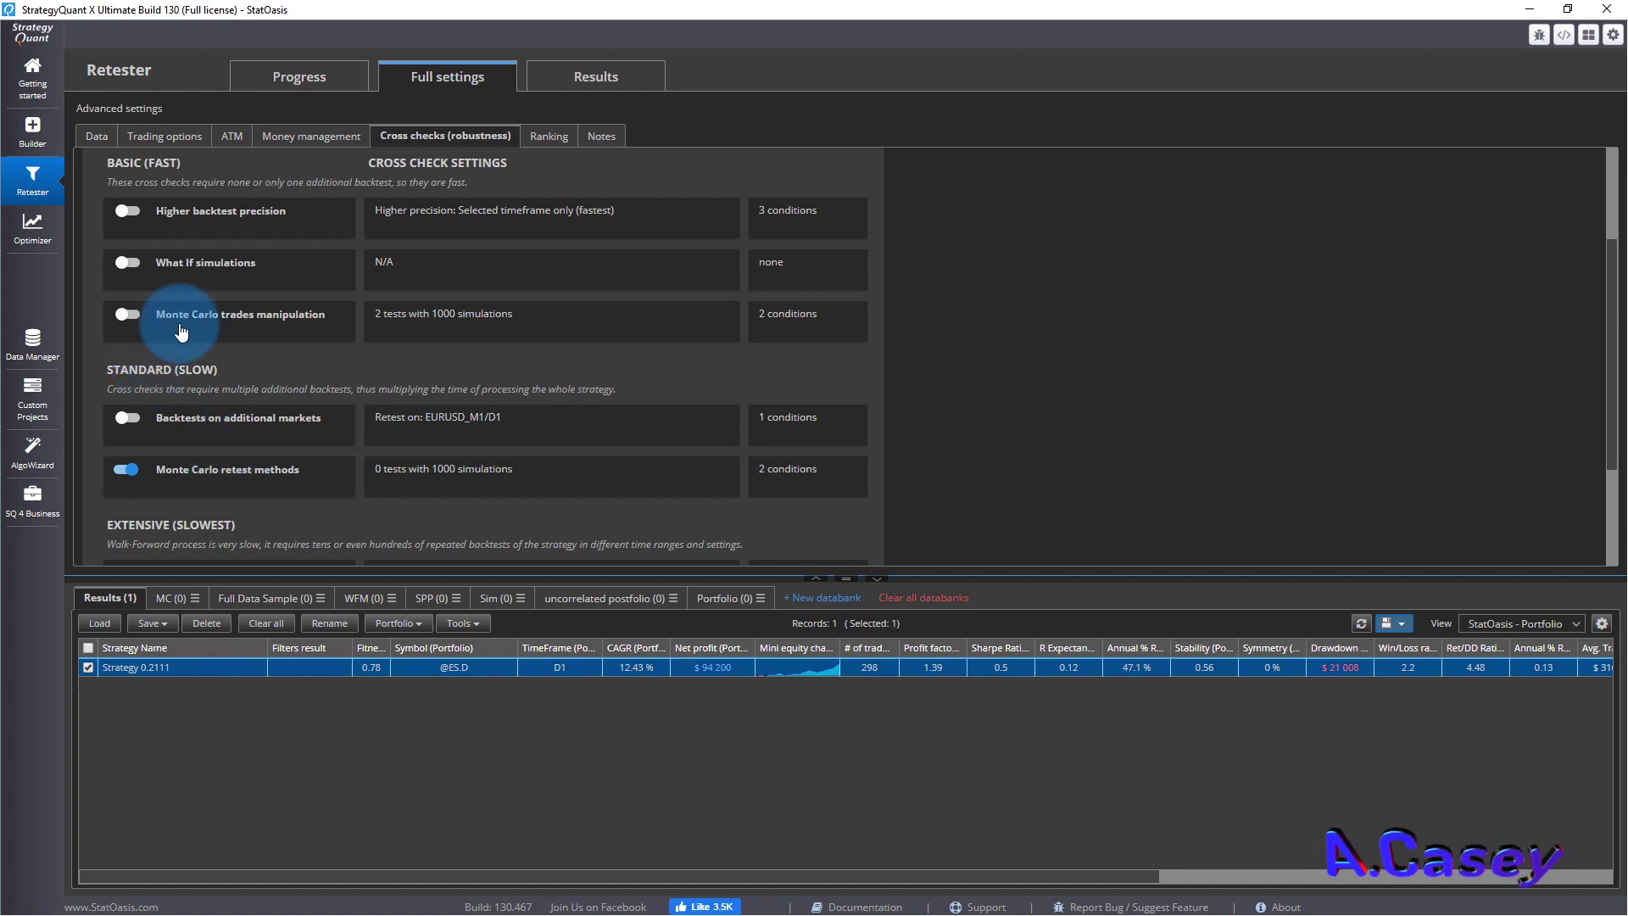
click(418, 325)
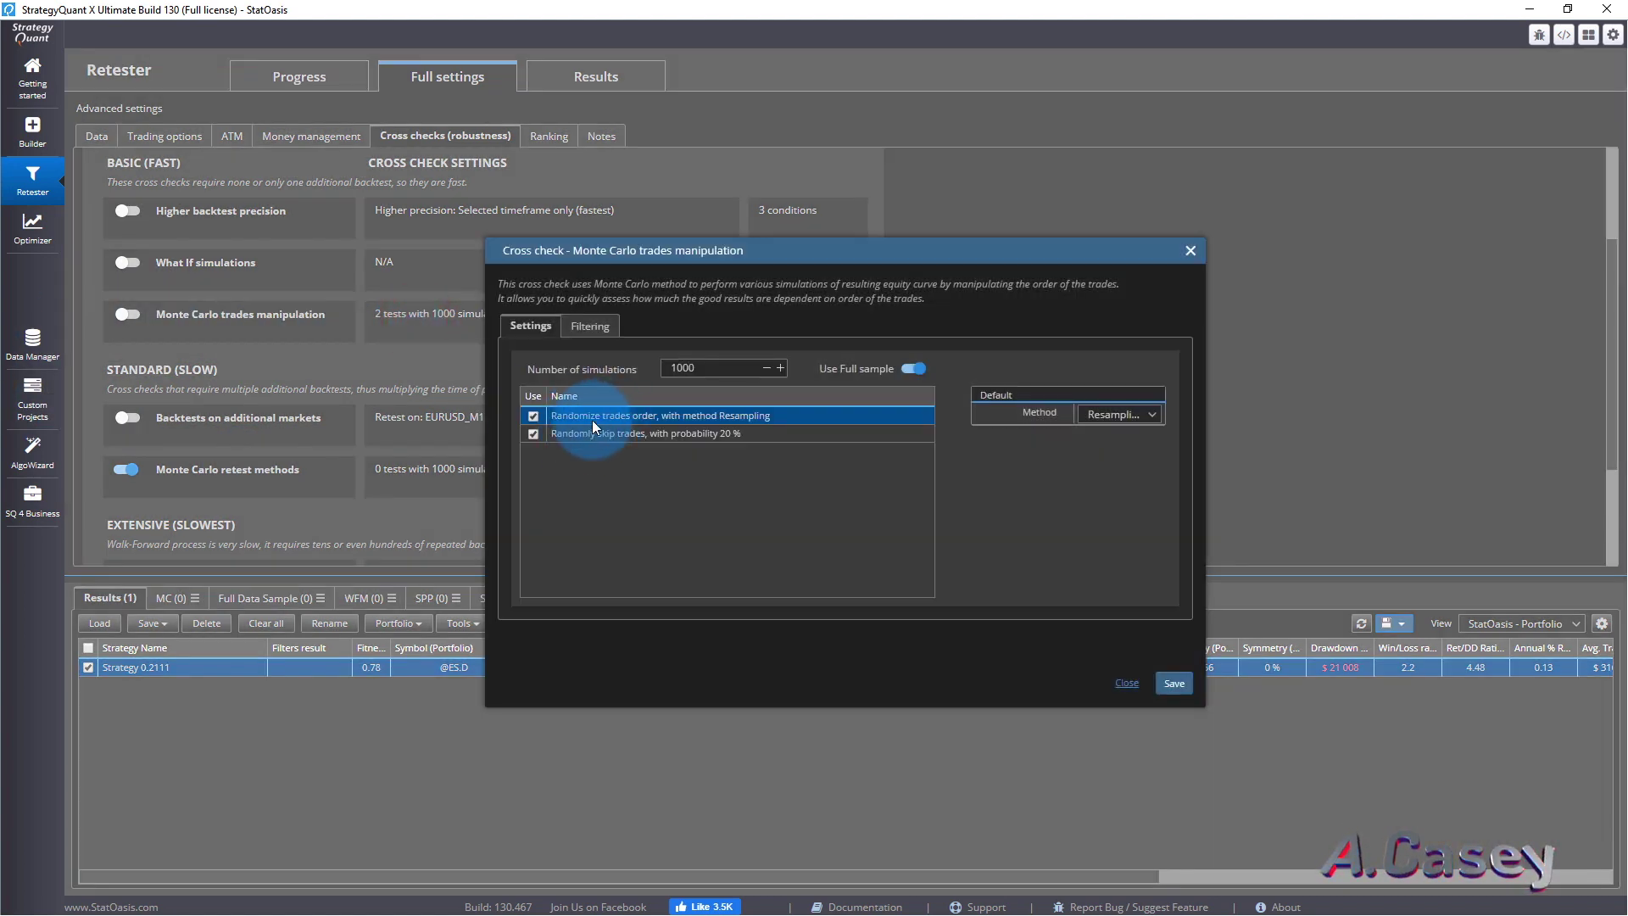
click(1137, 686)
Randomize history data with Probability up 50, Probability down 1 and Max change down 1, then save.
click(480, 478)
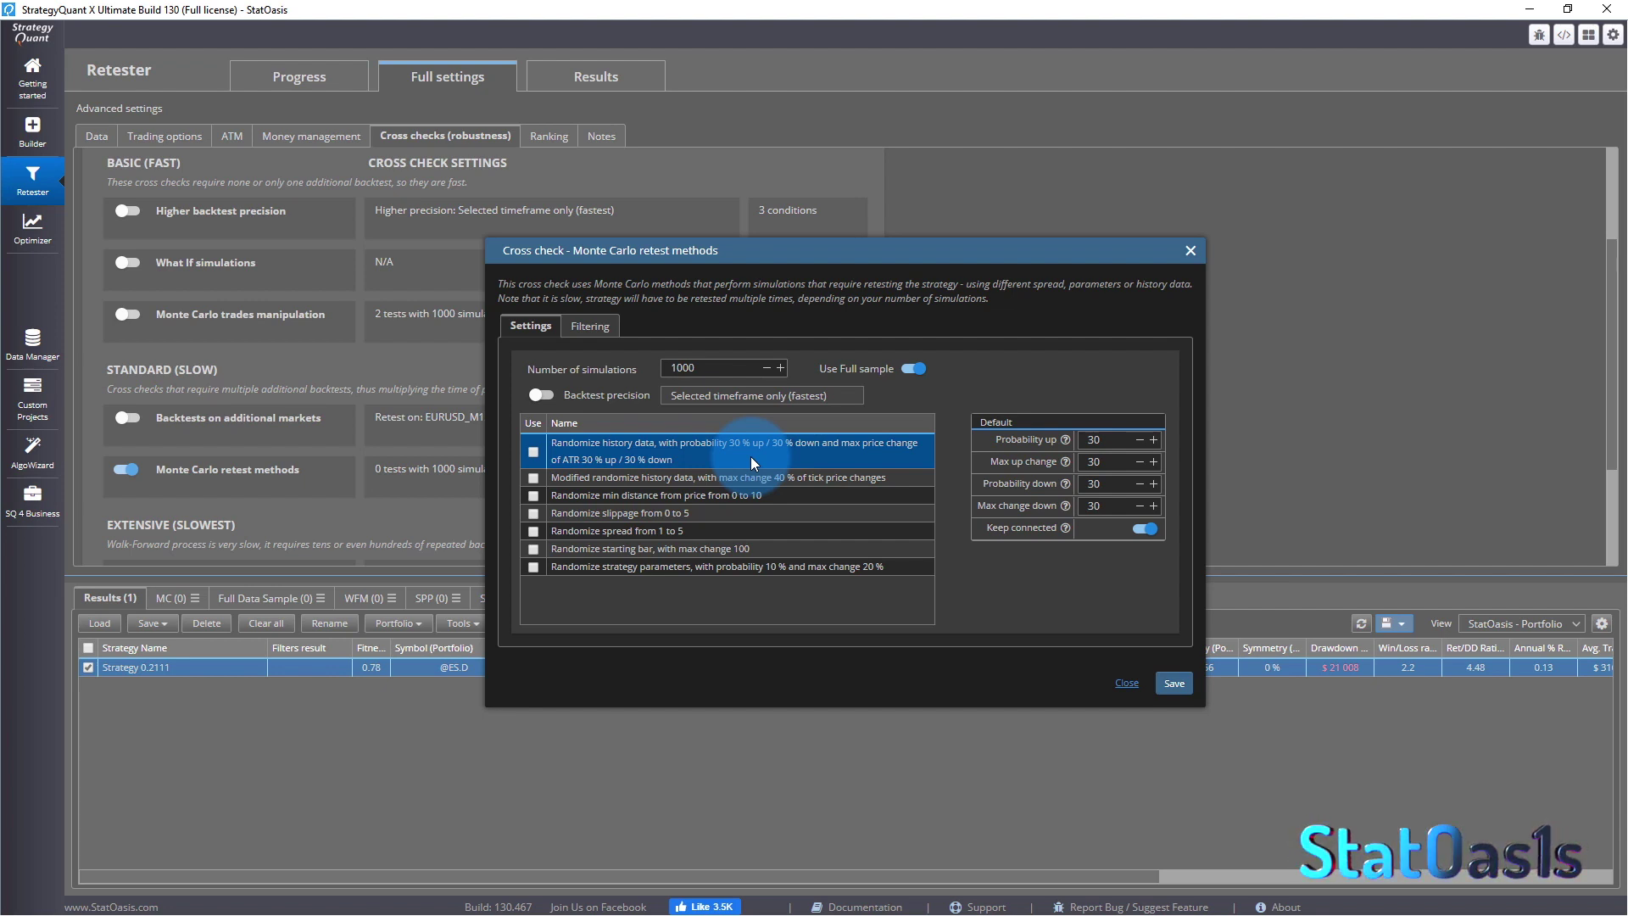
click(1105, 484)
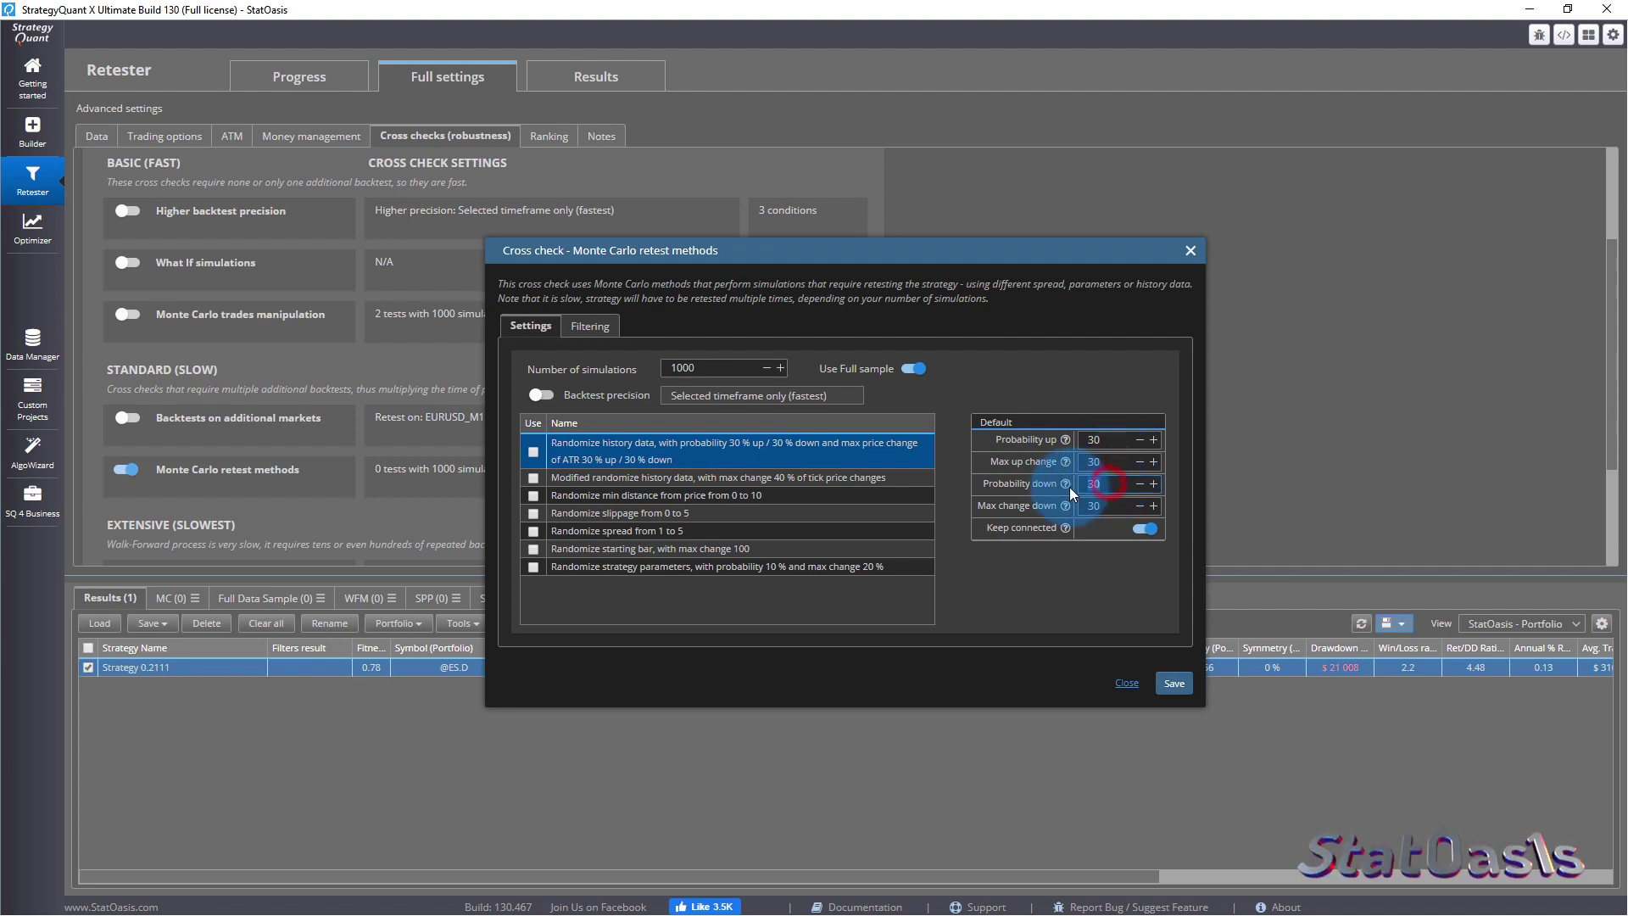
text(1)
click(1109, 509)
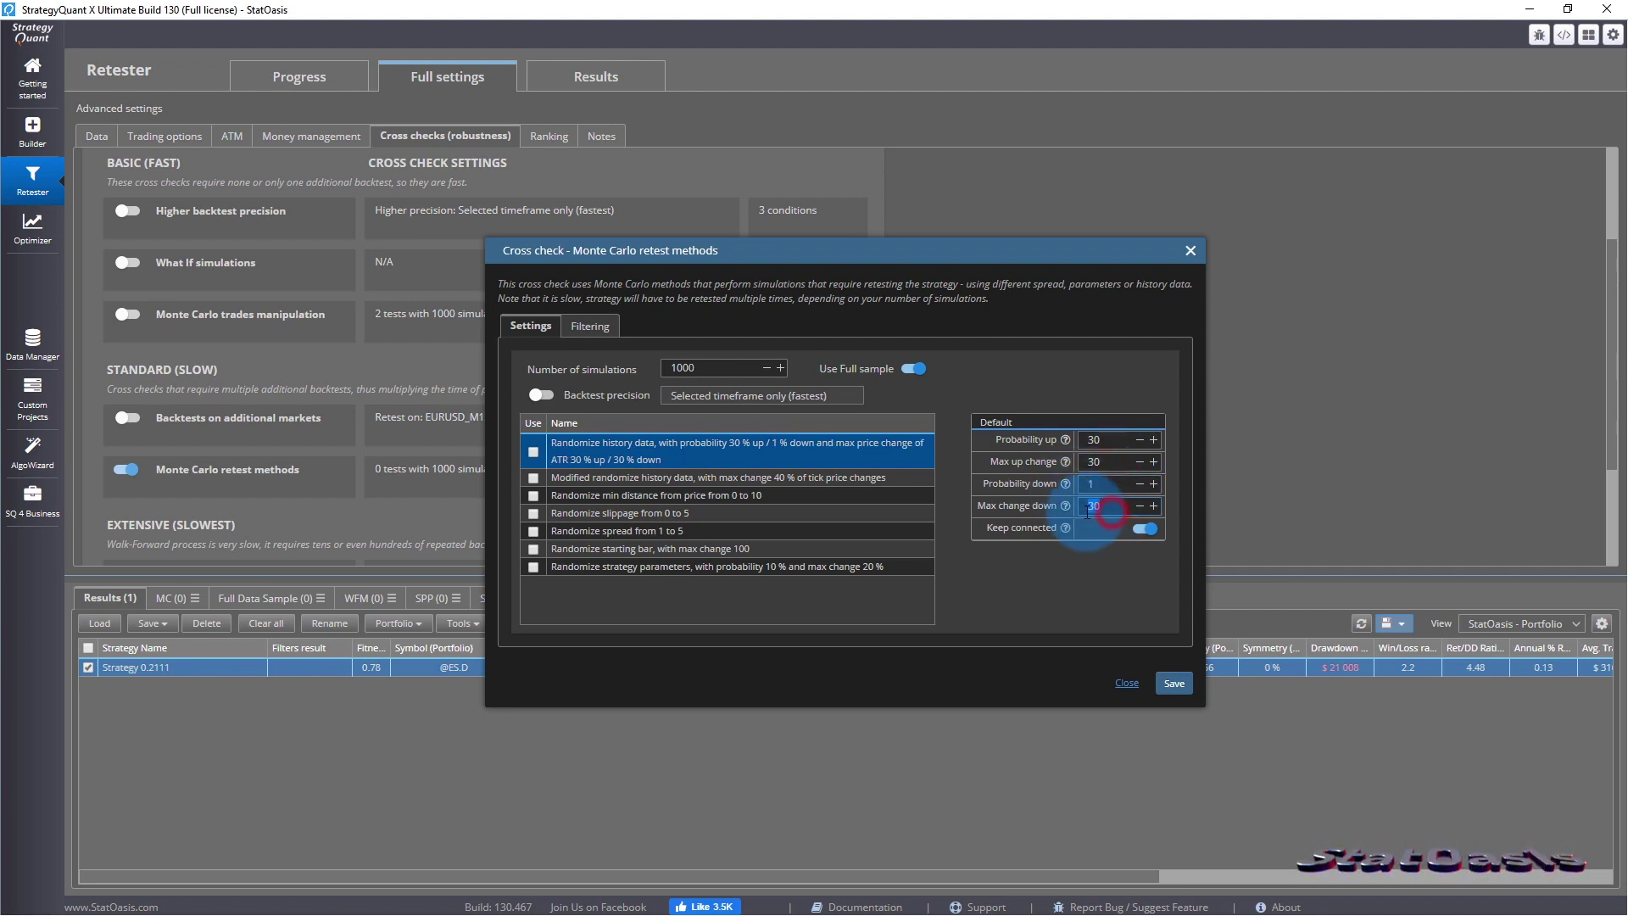
text(1)
click(1094, 439)
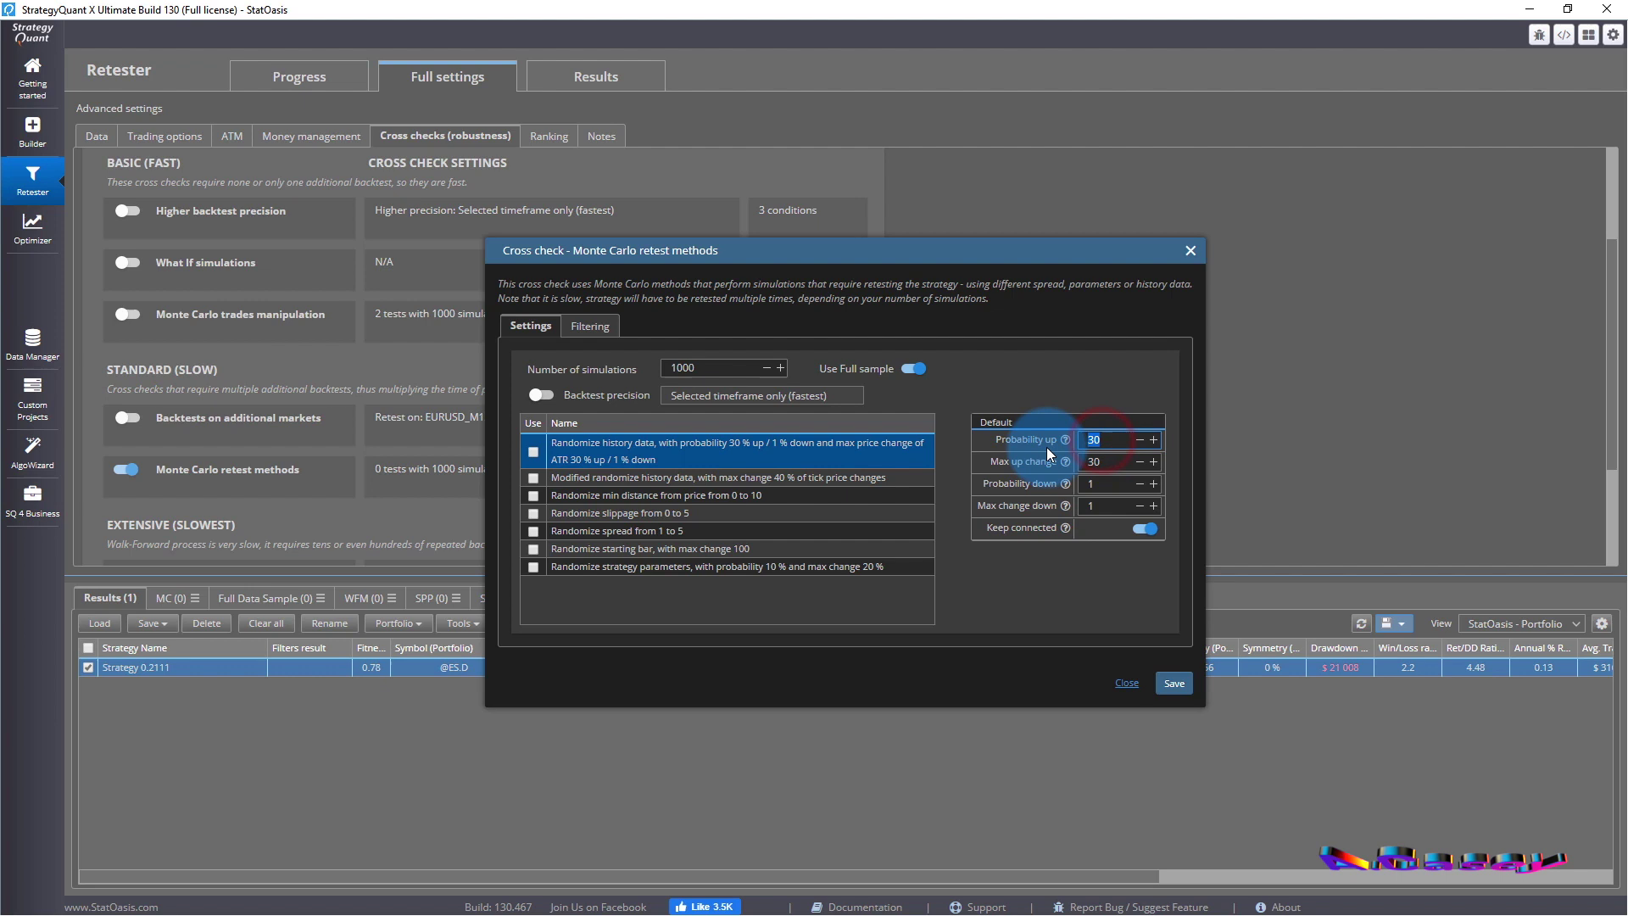
text(50)
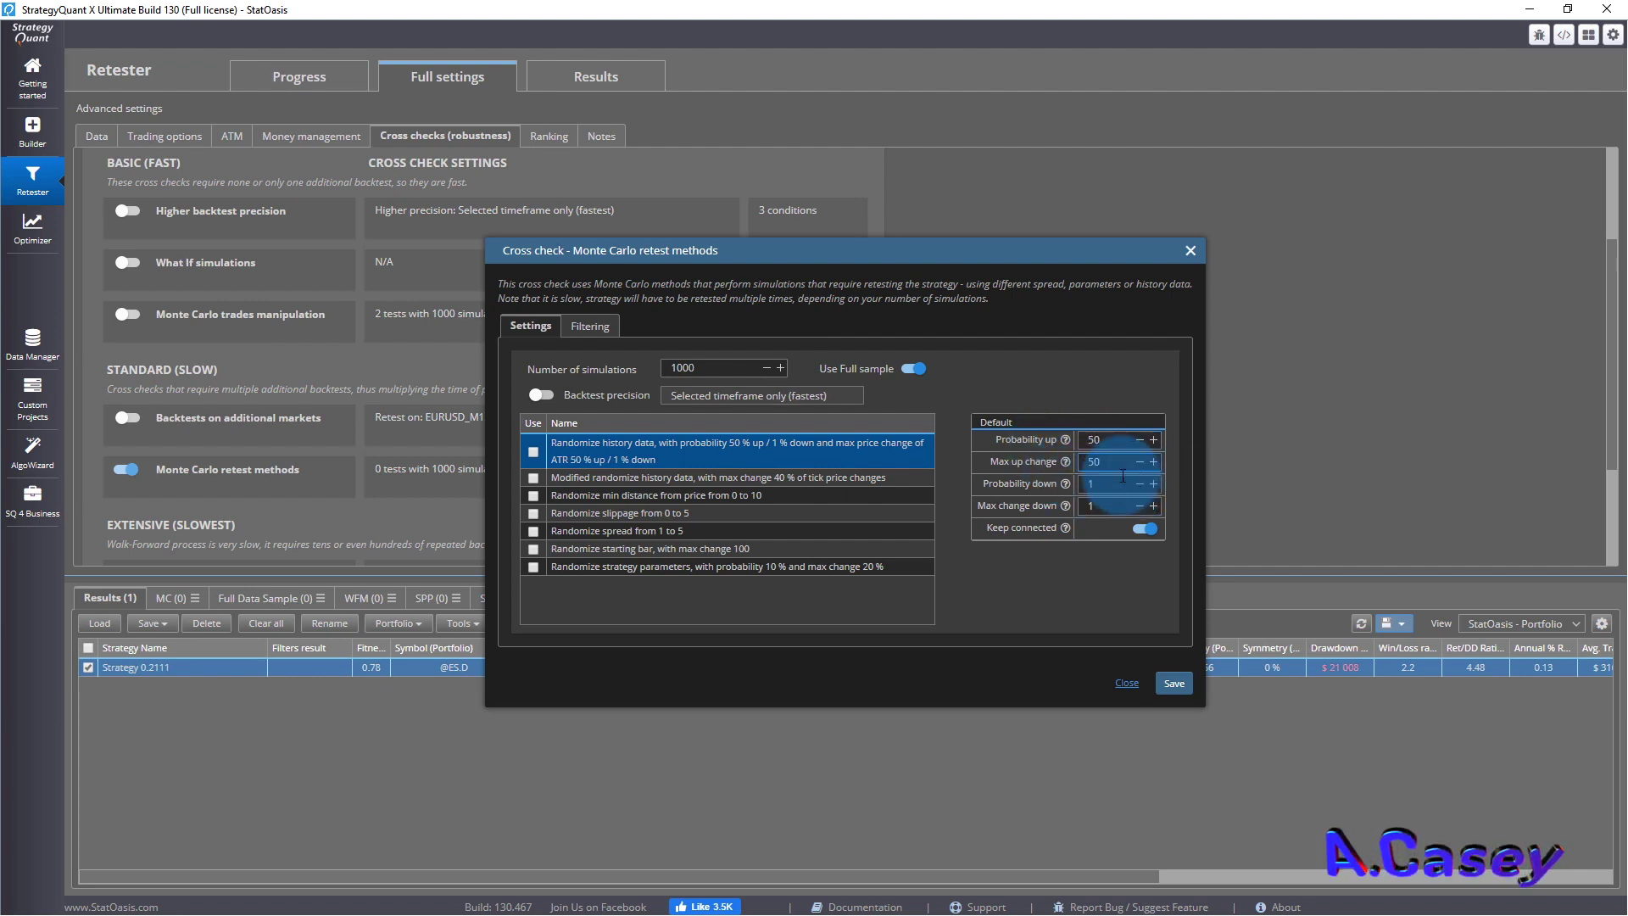
key(Tab)
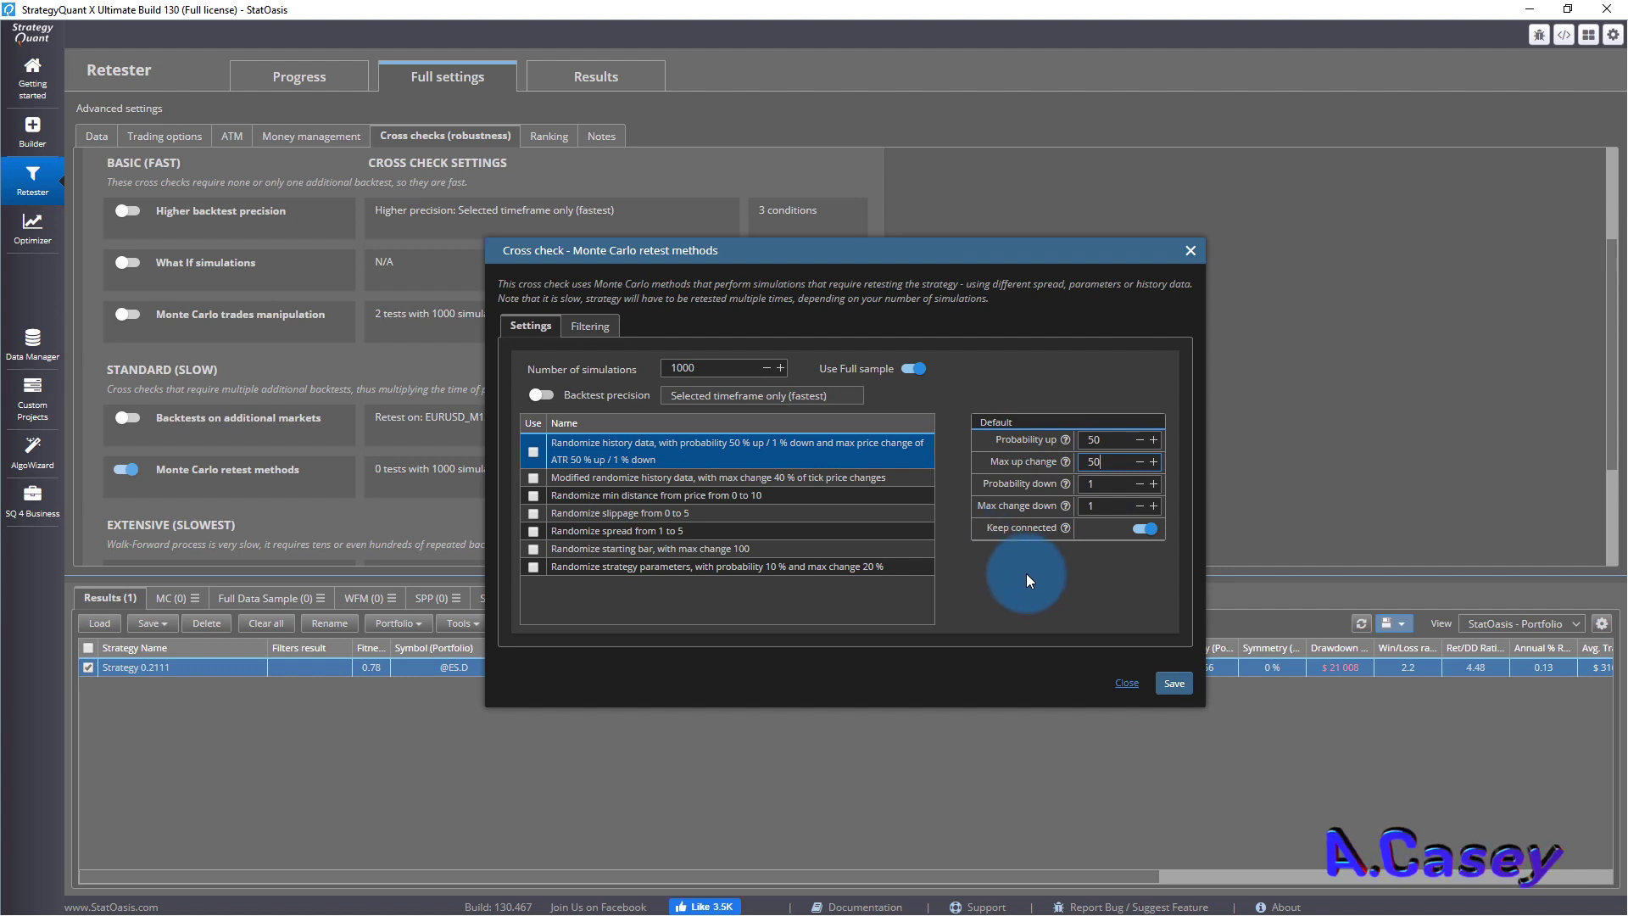
click(533, 454)
click(1175, 683)
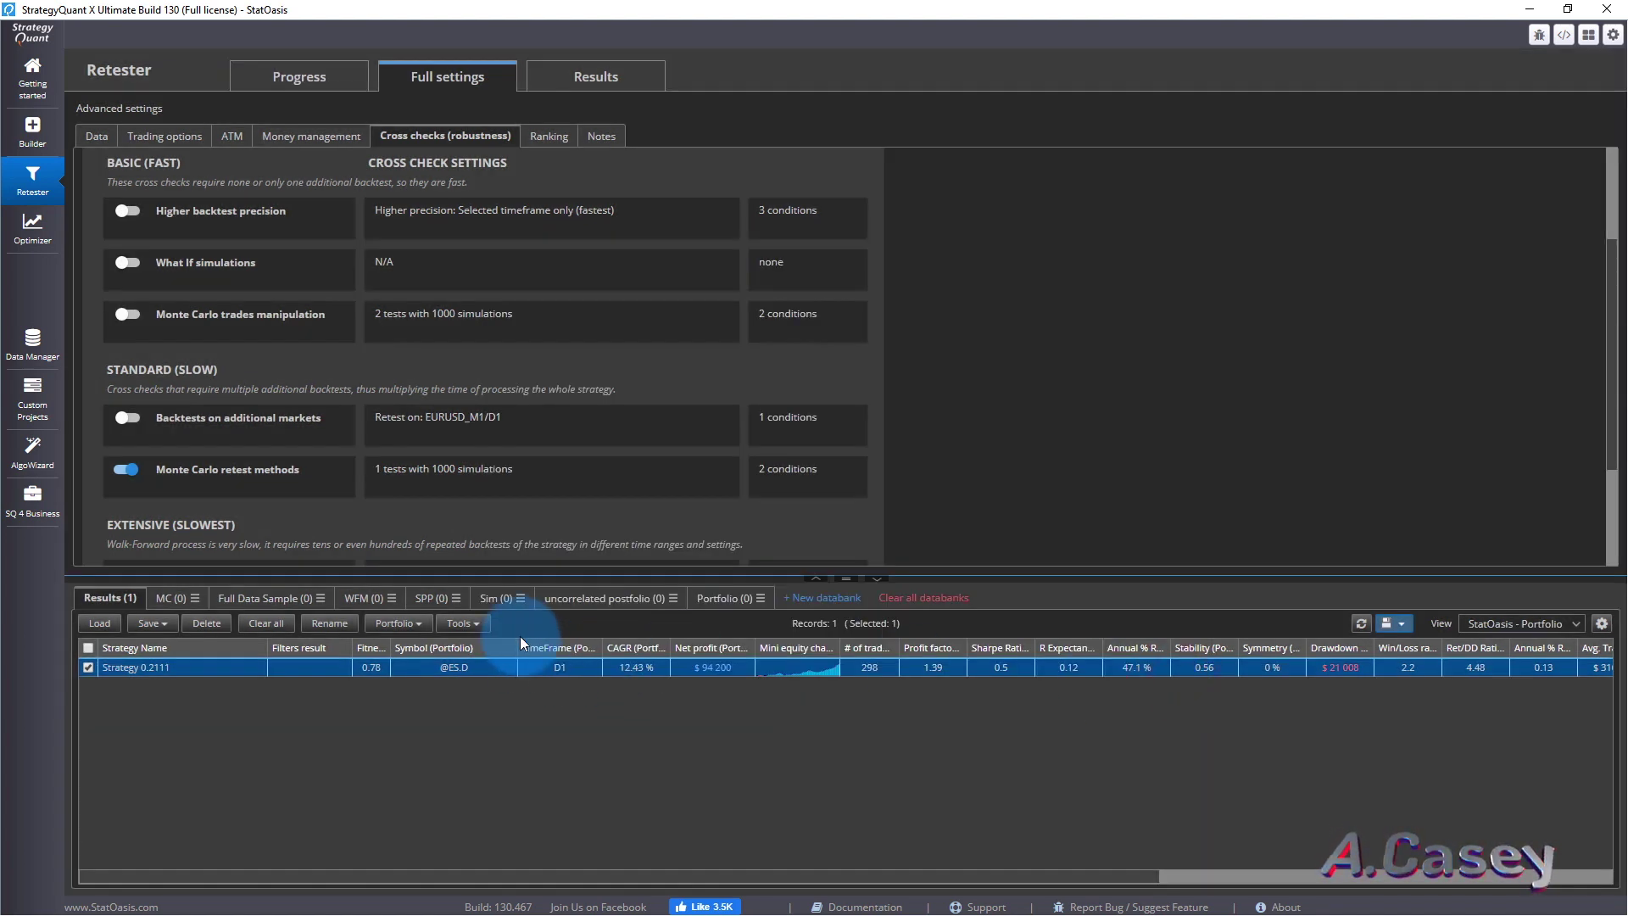
Run the retest on Strategy 0.2111 and view its Monte Carlo results in the MC databank.
click(321, 81)
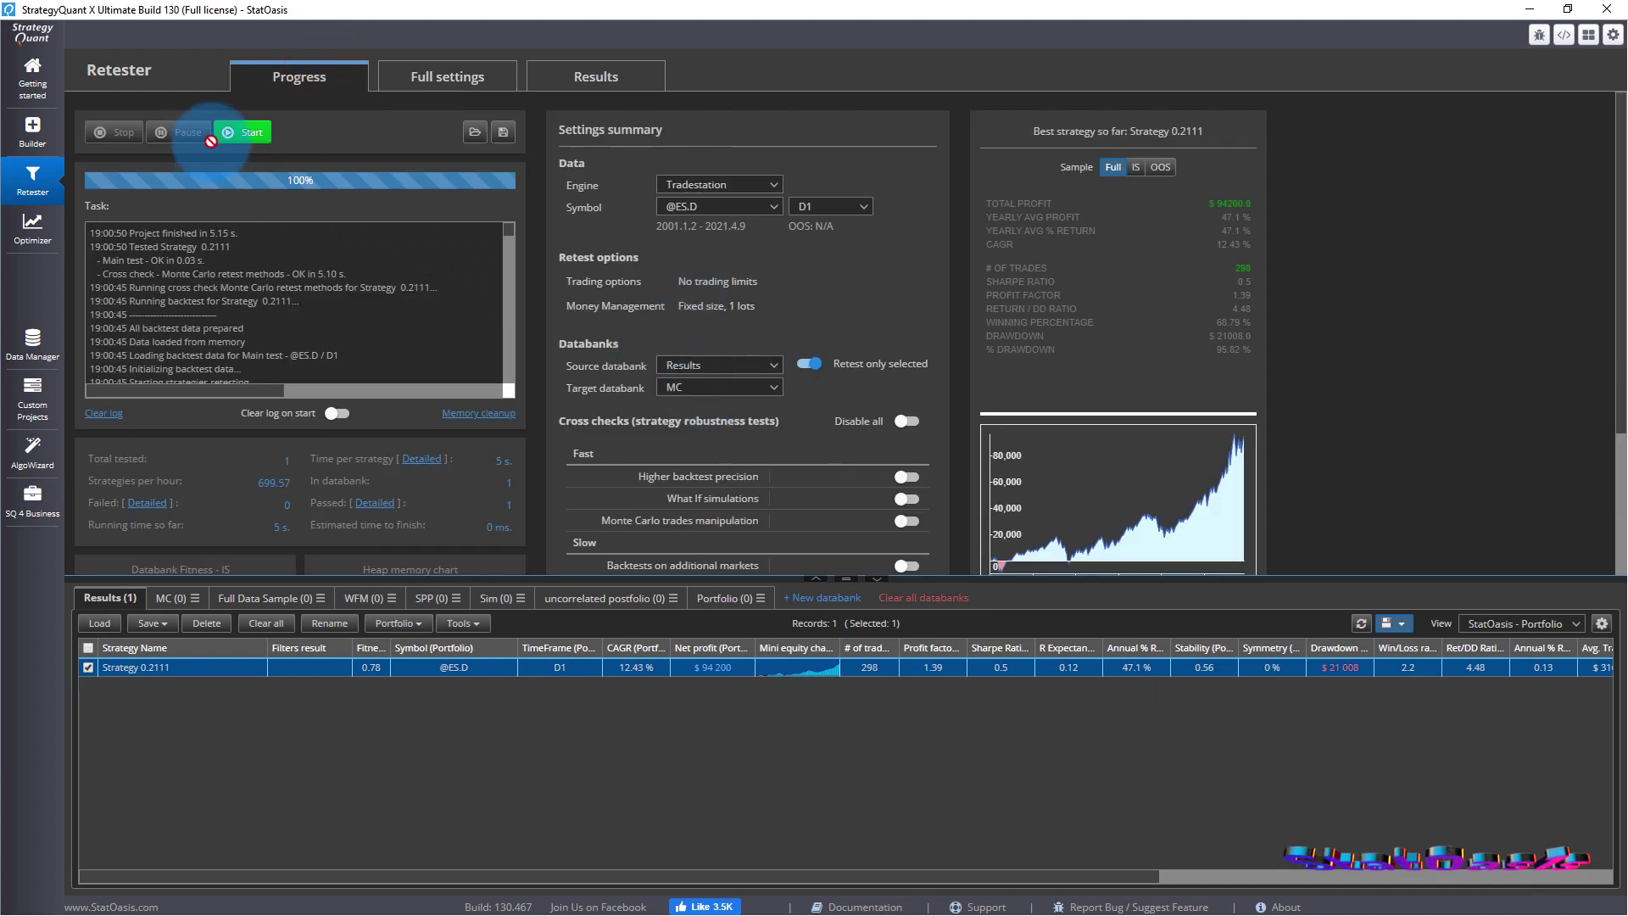
click(241, 132)
click(170, 598)
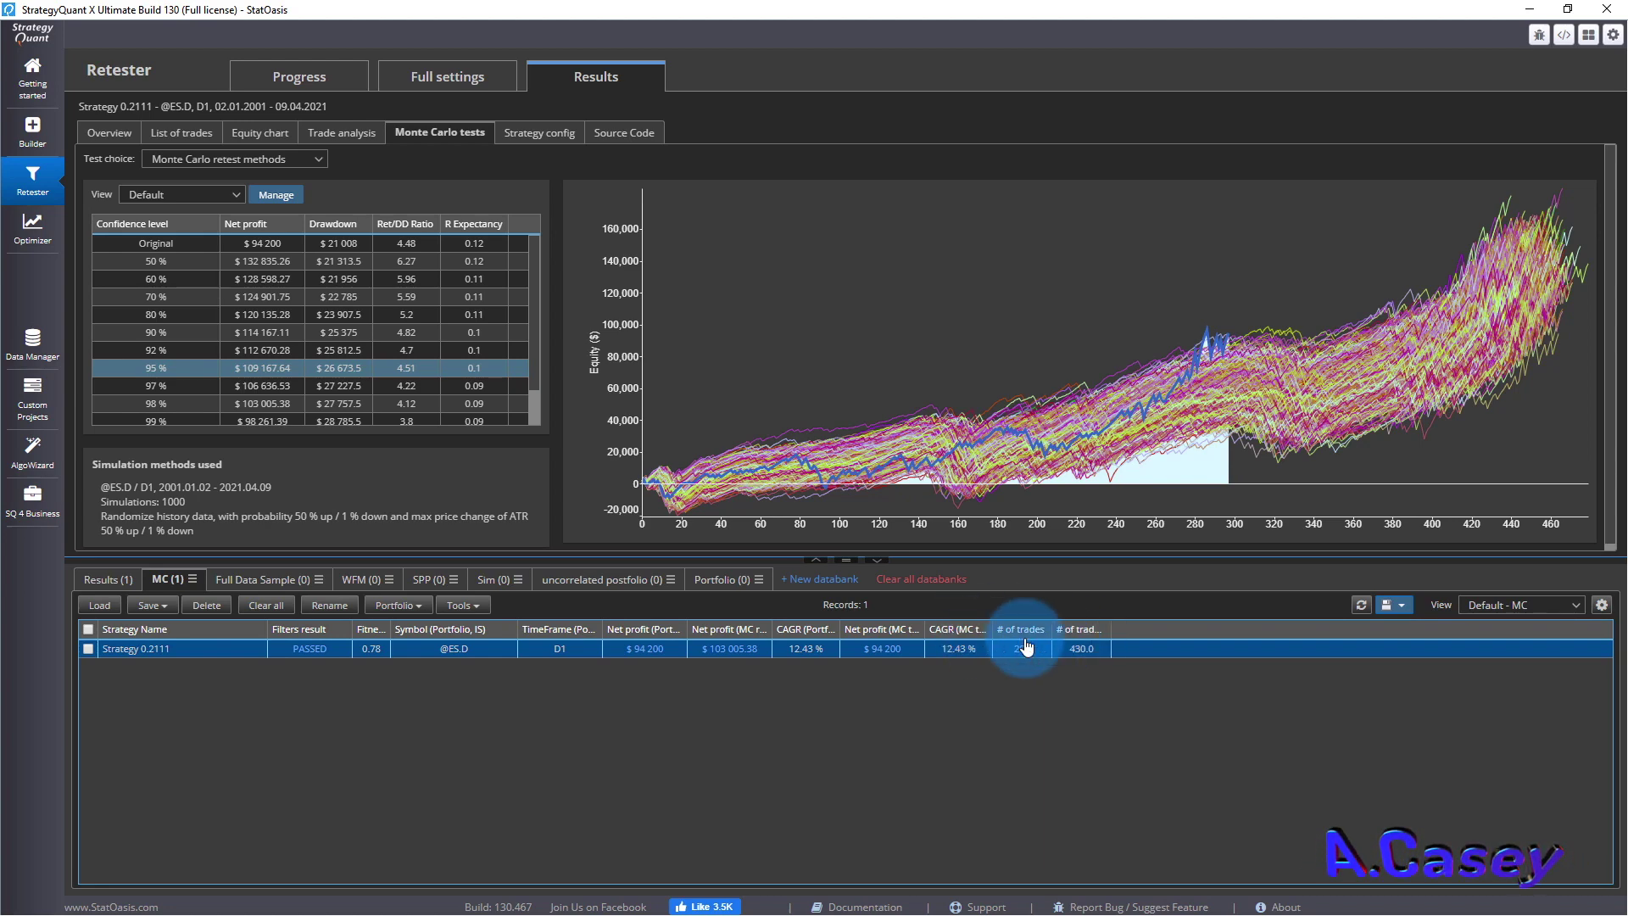
Base the '# of trades (MC retest, Conf. level 98%)' column on Monte Carlo retest methods and save the view.
click(1601, 606)
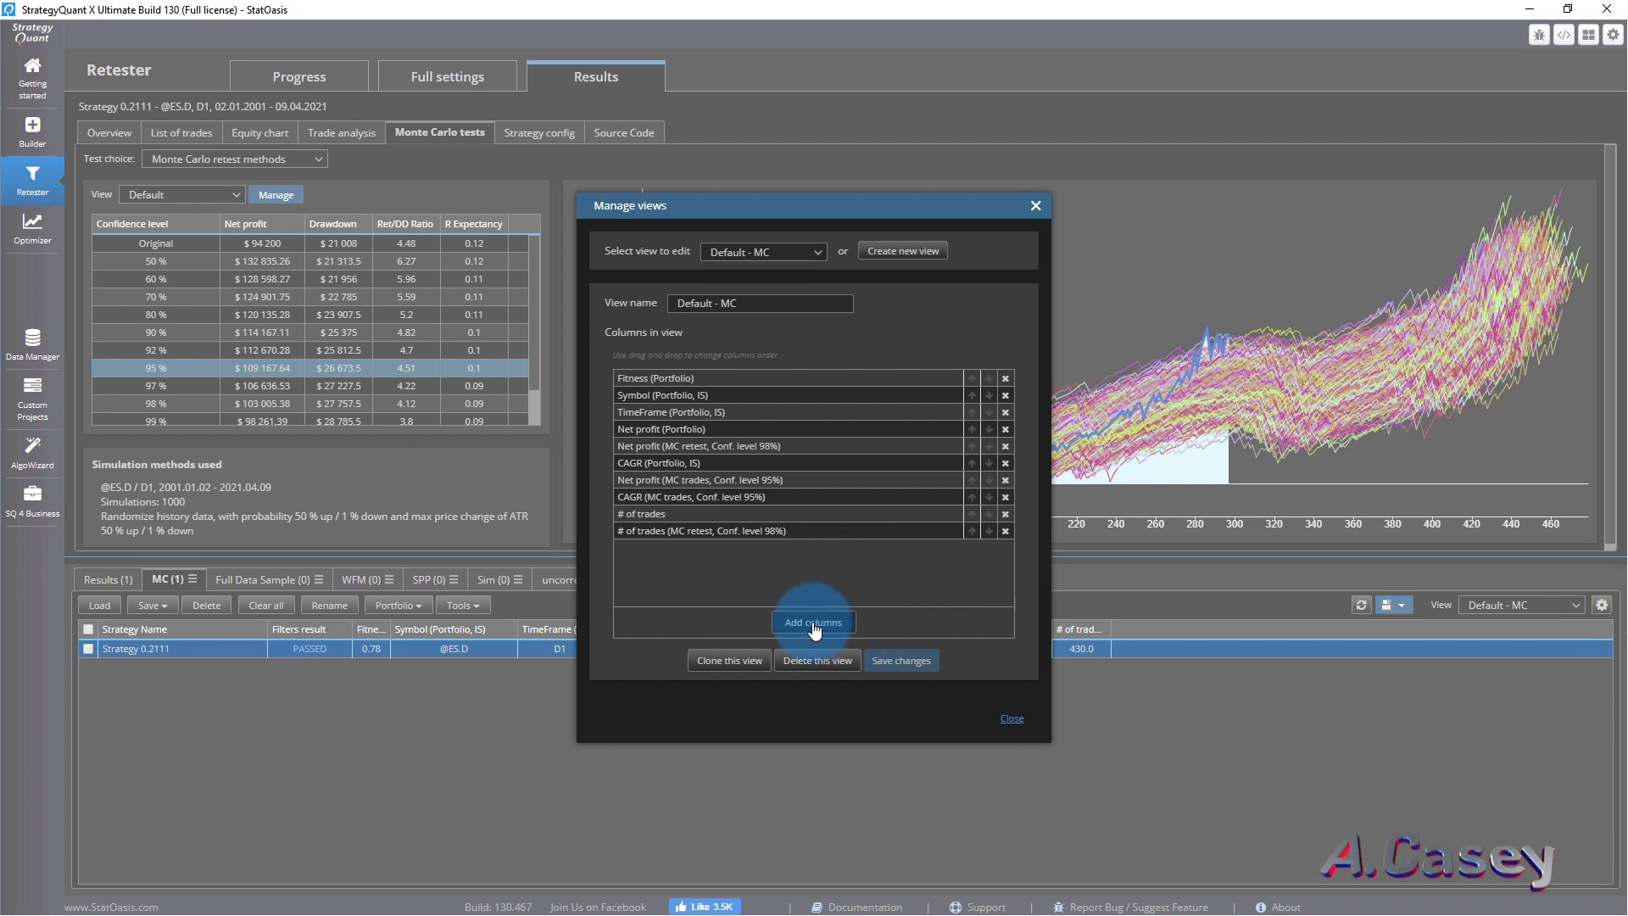
click(683, 529)
click(642, 517)
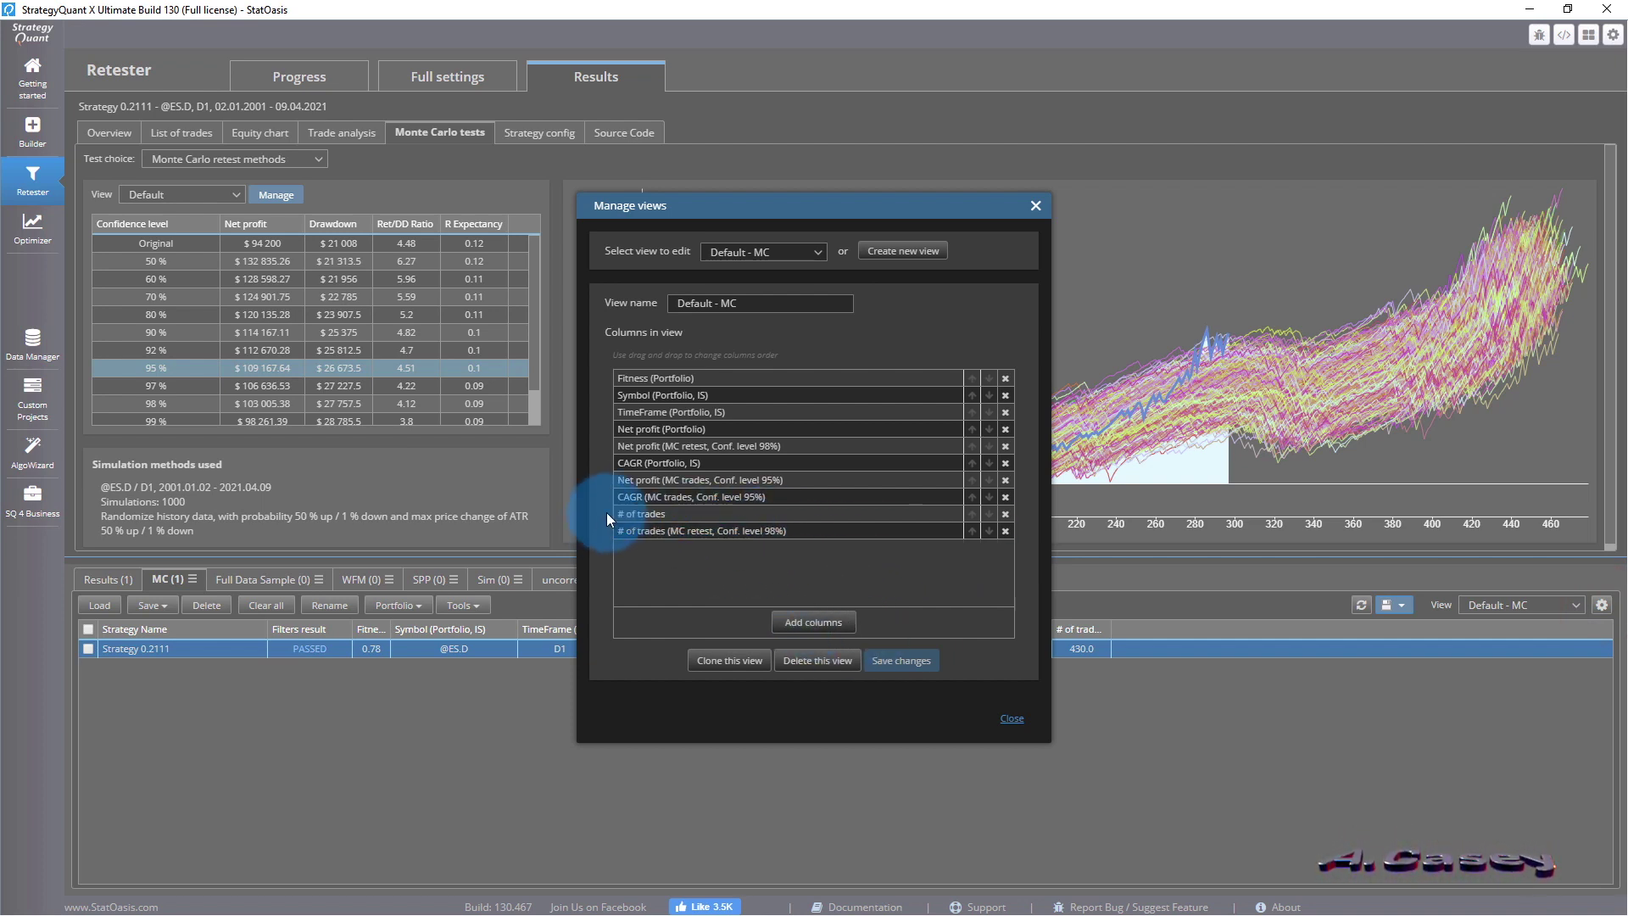
double_click(668, 516)
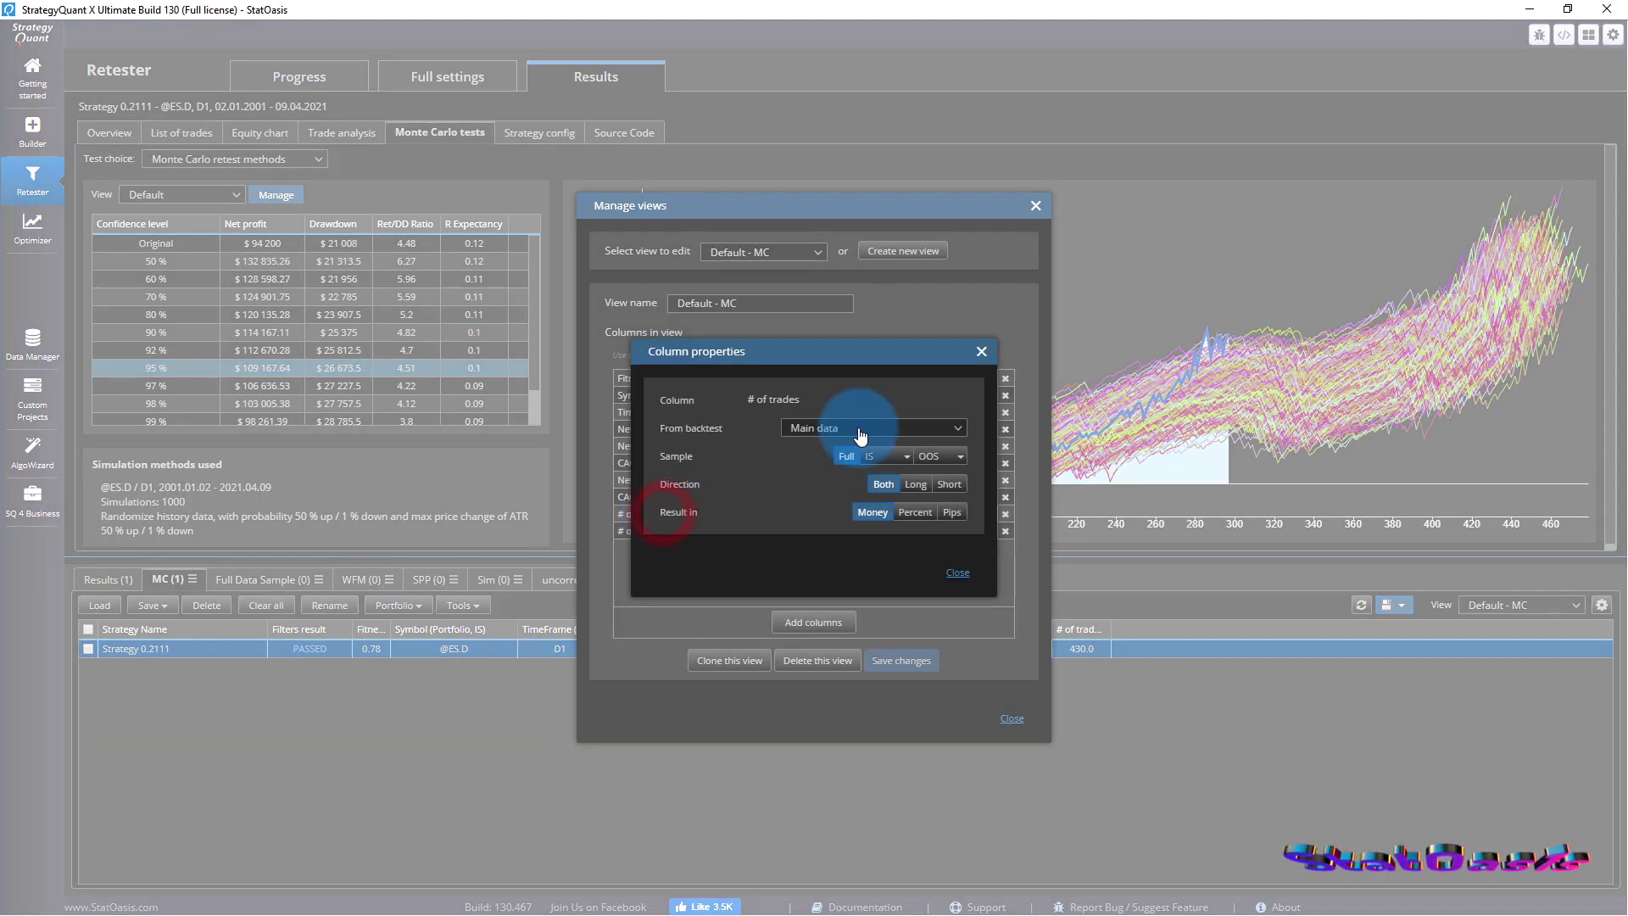
click(959, 574)
double_click(727, 531)
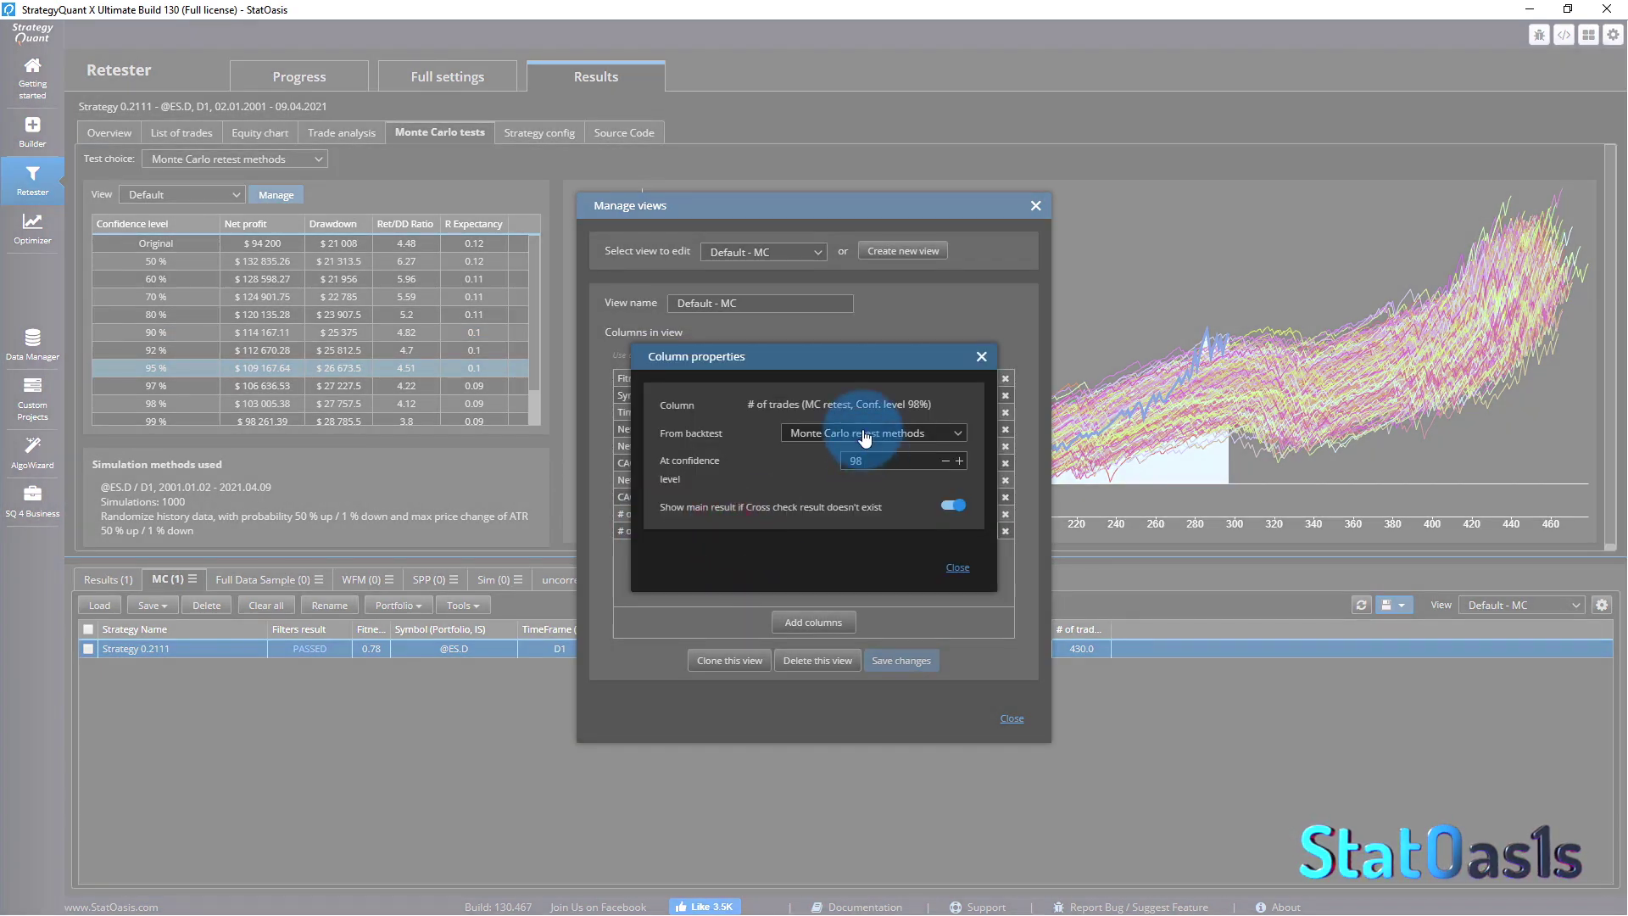
click(865, 435)
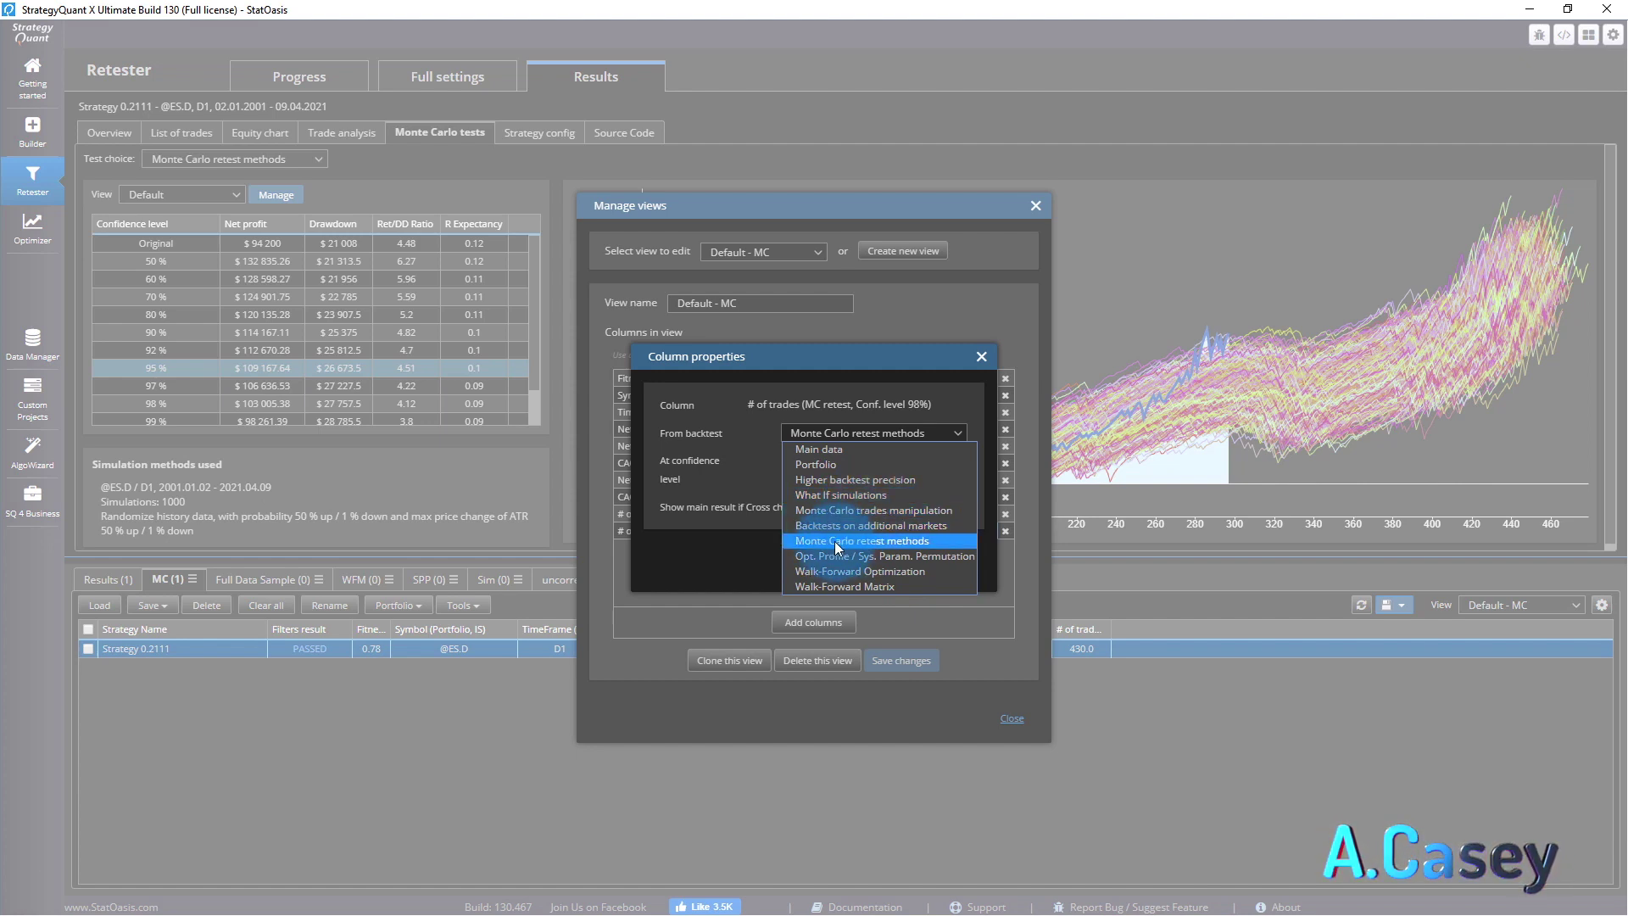
click(860, 543)
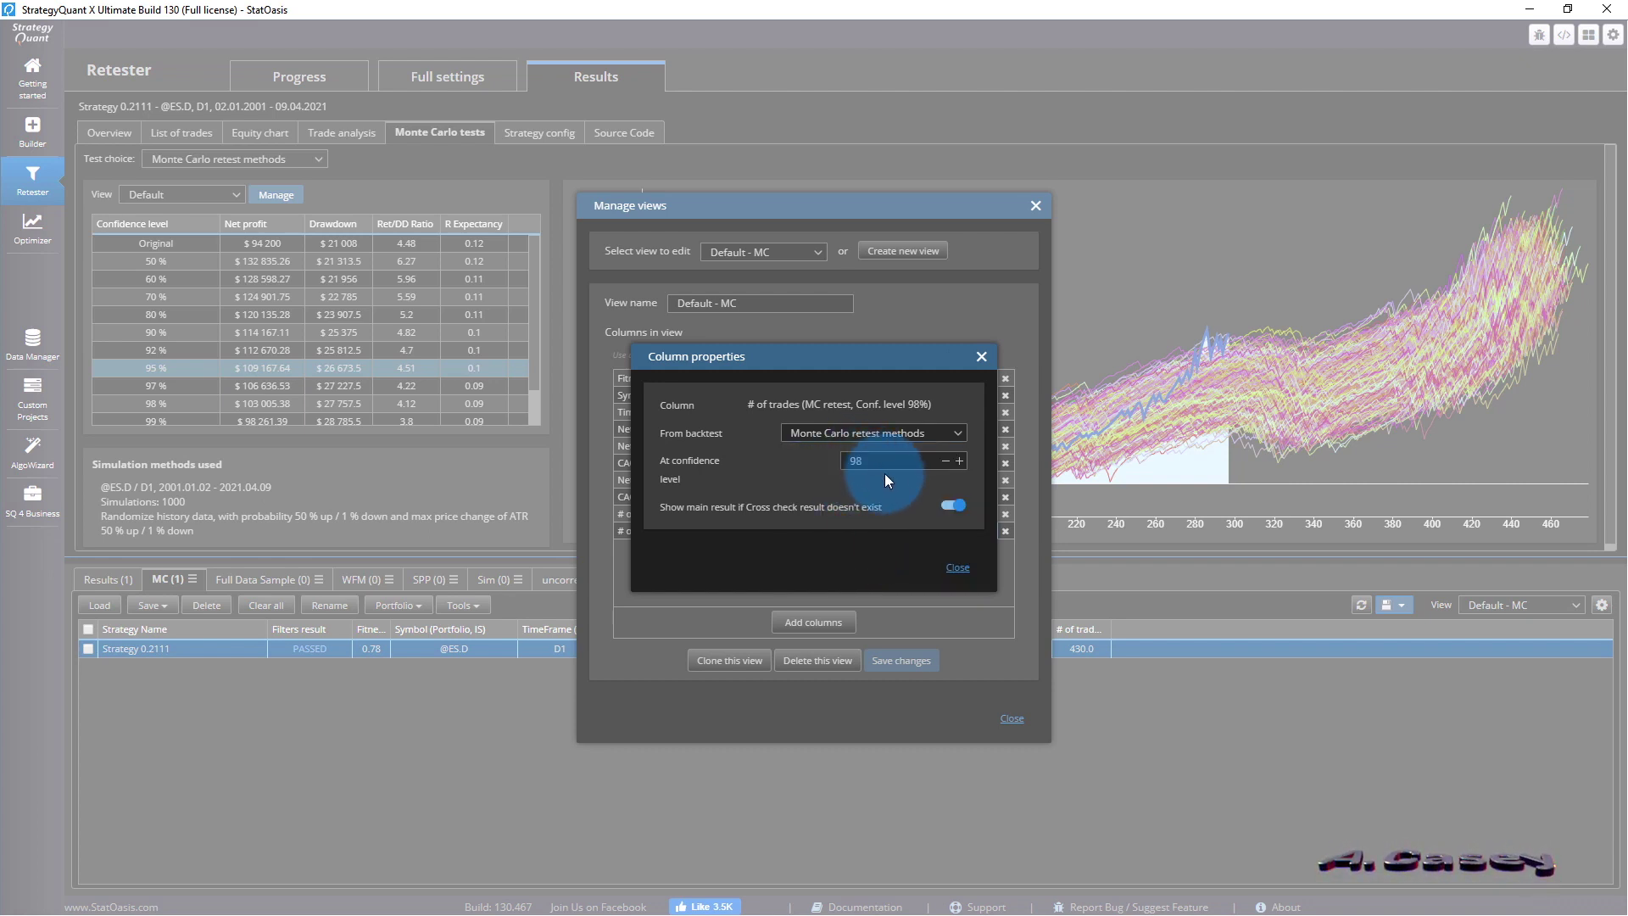
click(957, 567)
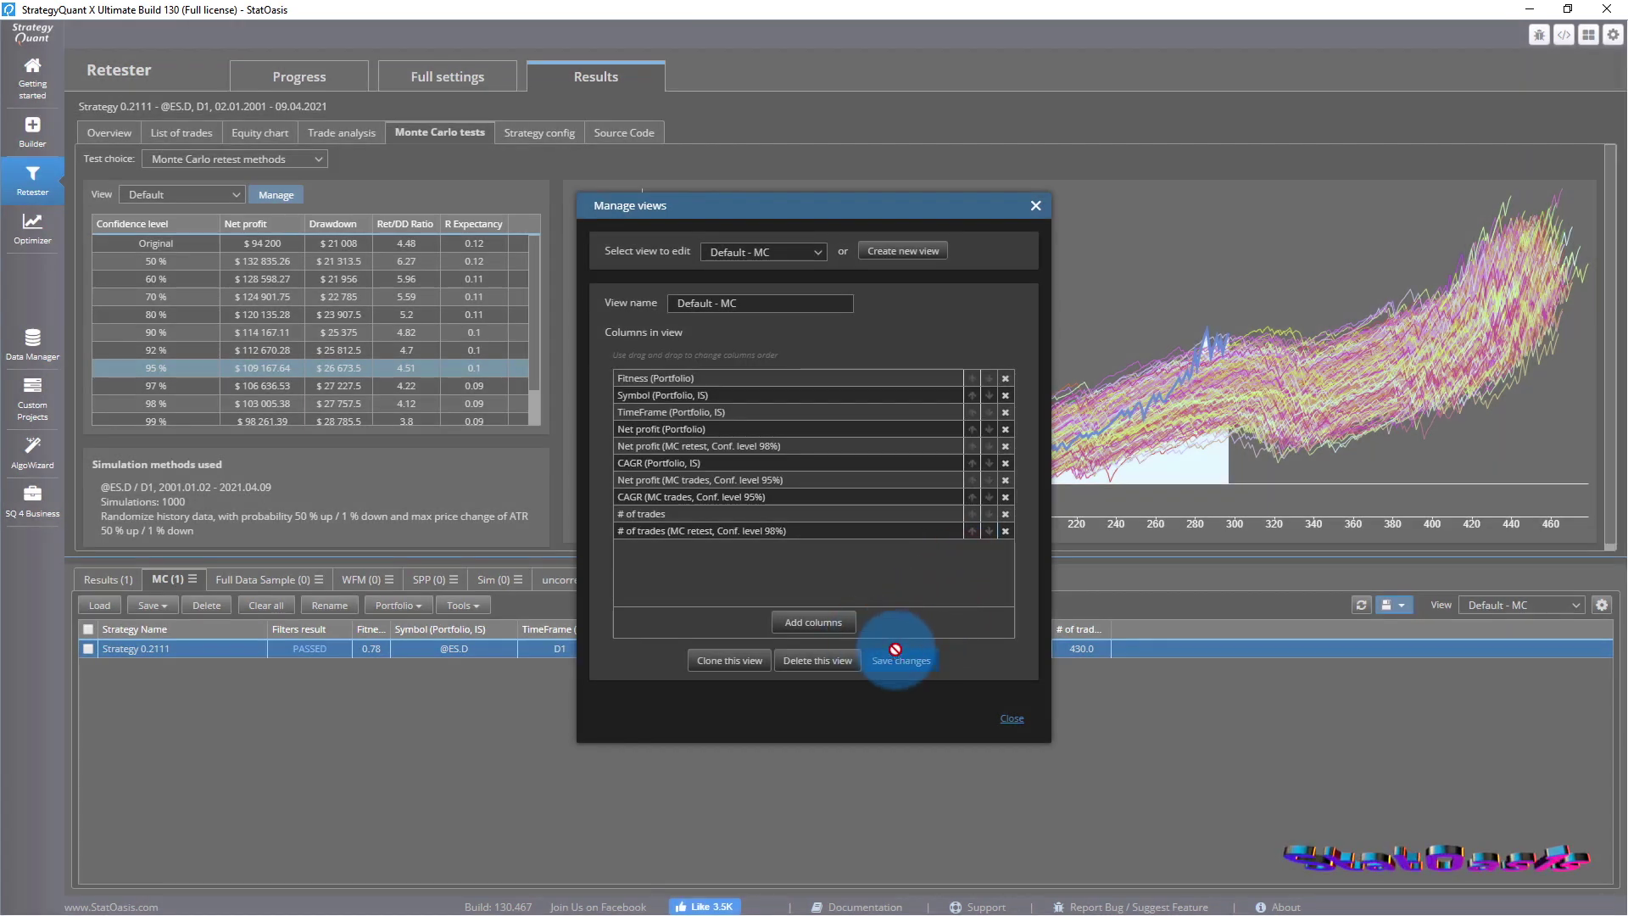
click(1013, 718)
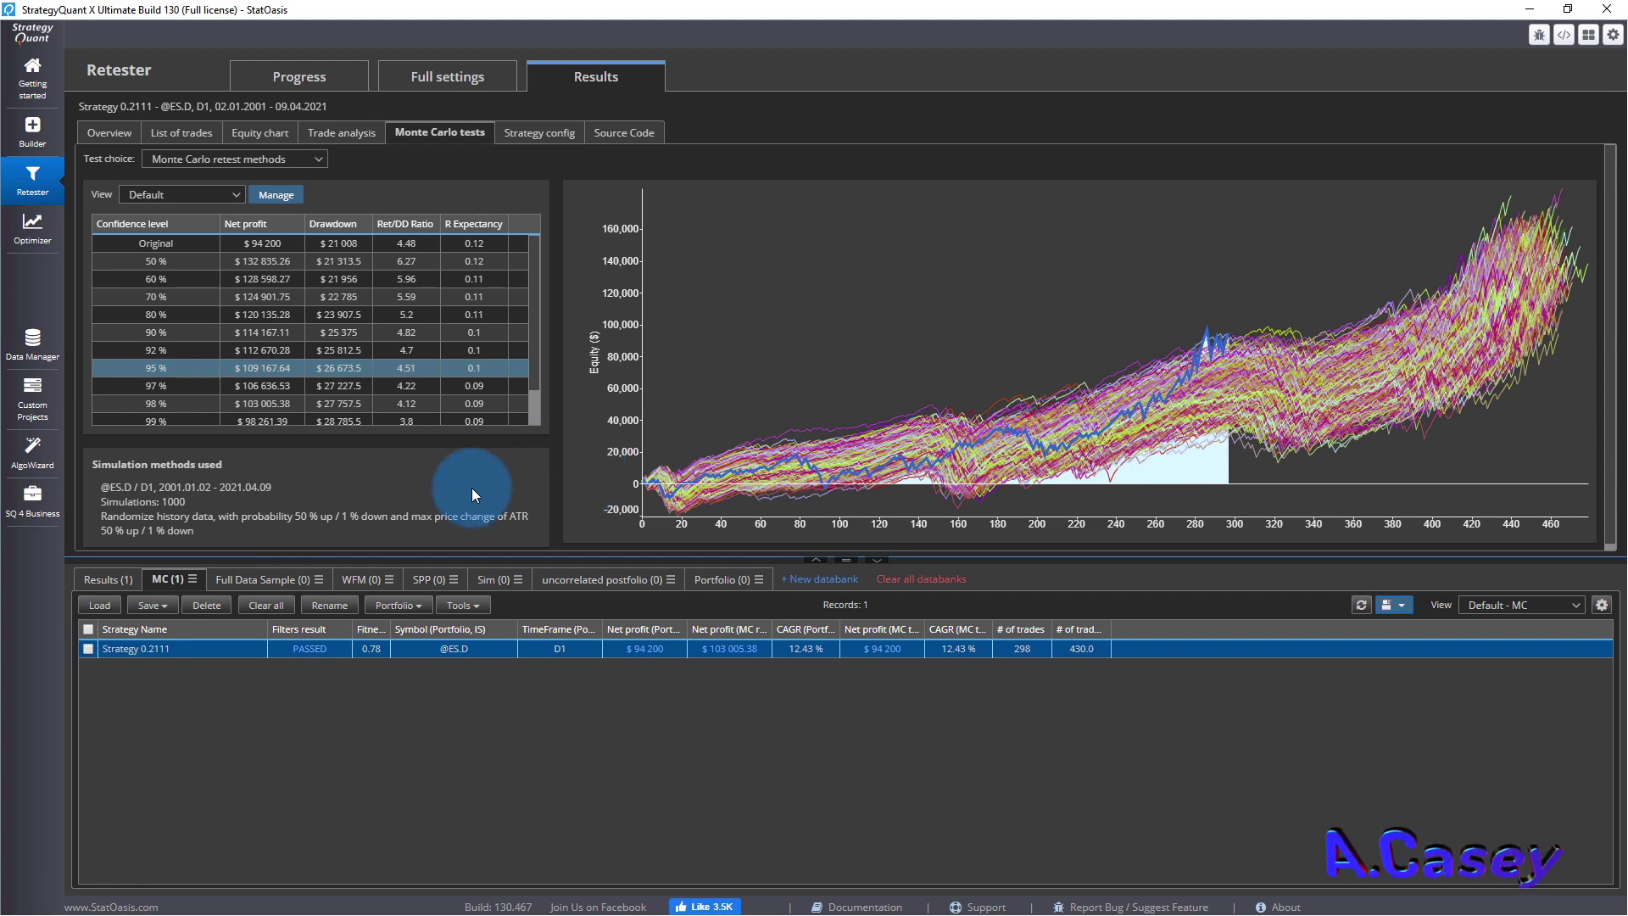
Tick Strategy 0.2111 in the Results databank and return to the cross-check settings.
click(107, 579)
click(88, 648)
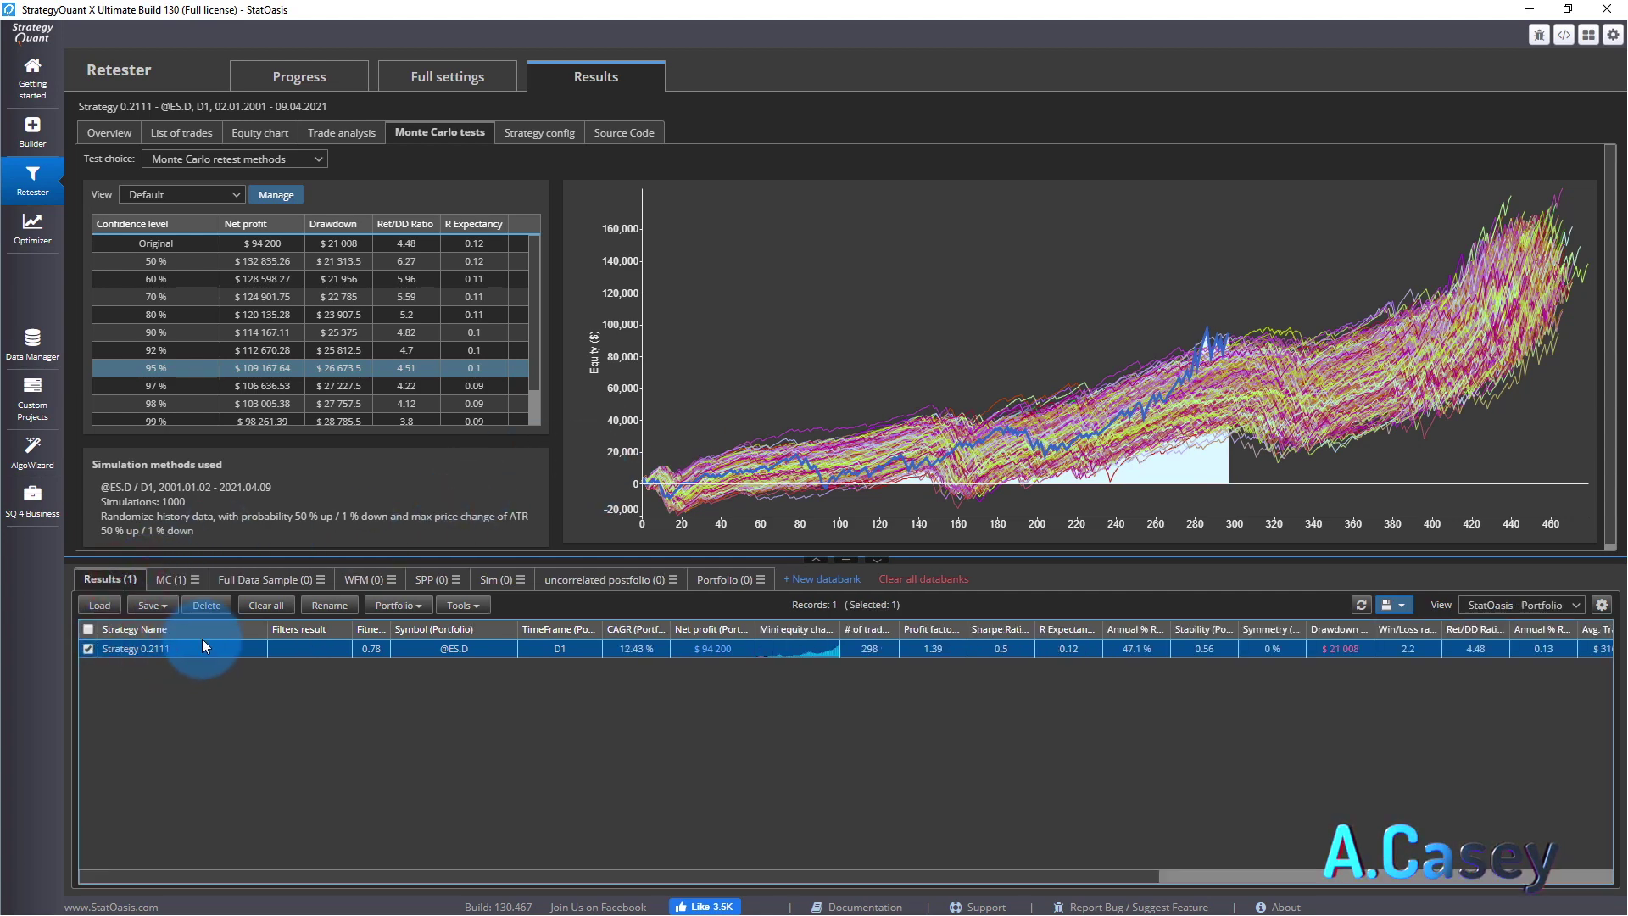
click(454, 76)
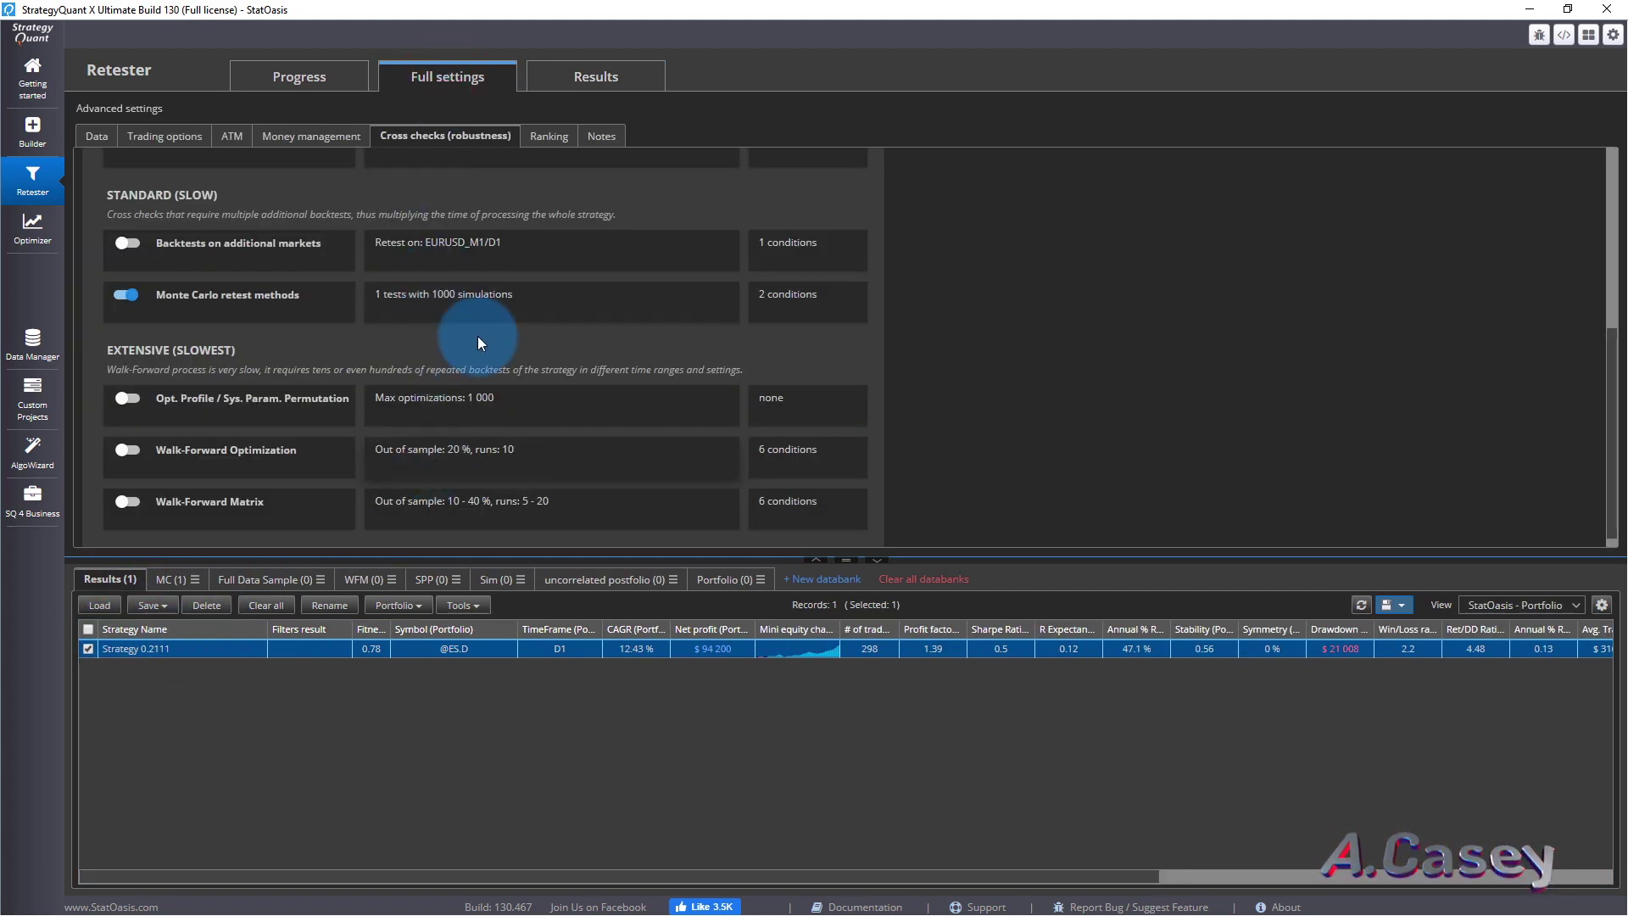
Set history randomization to Probability up 1, Max up change 1, Probability down 50, then save.
click(476, 335)
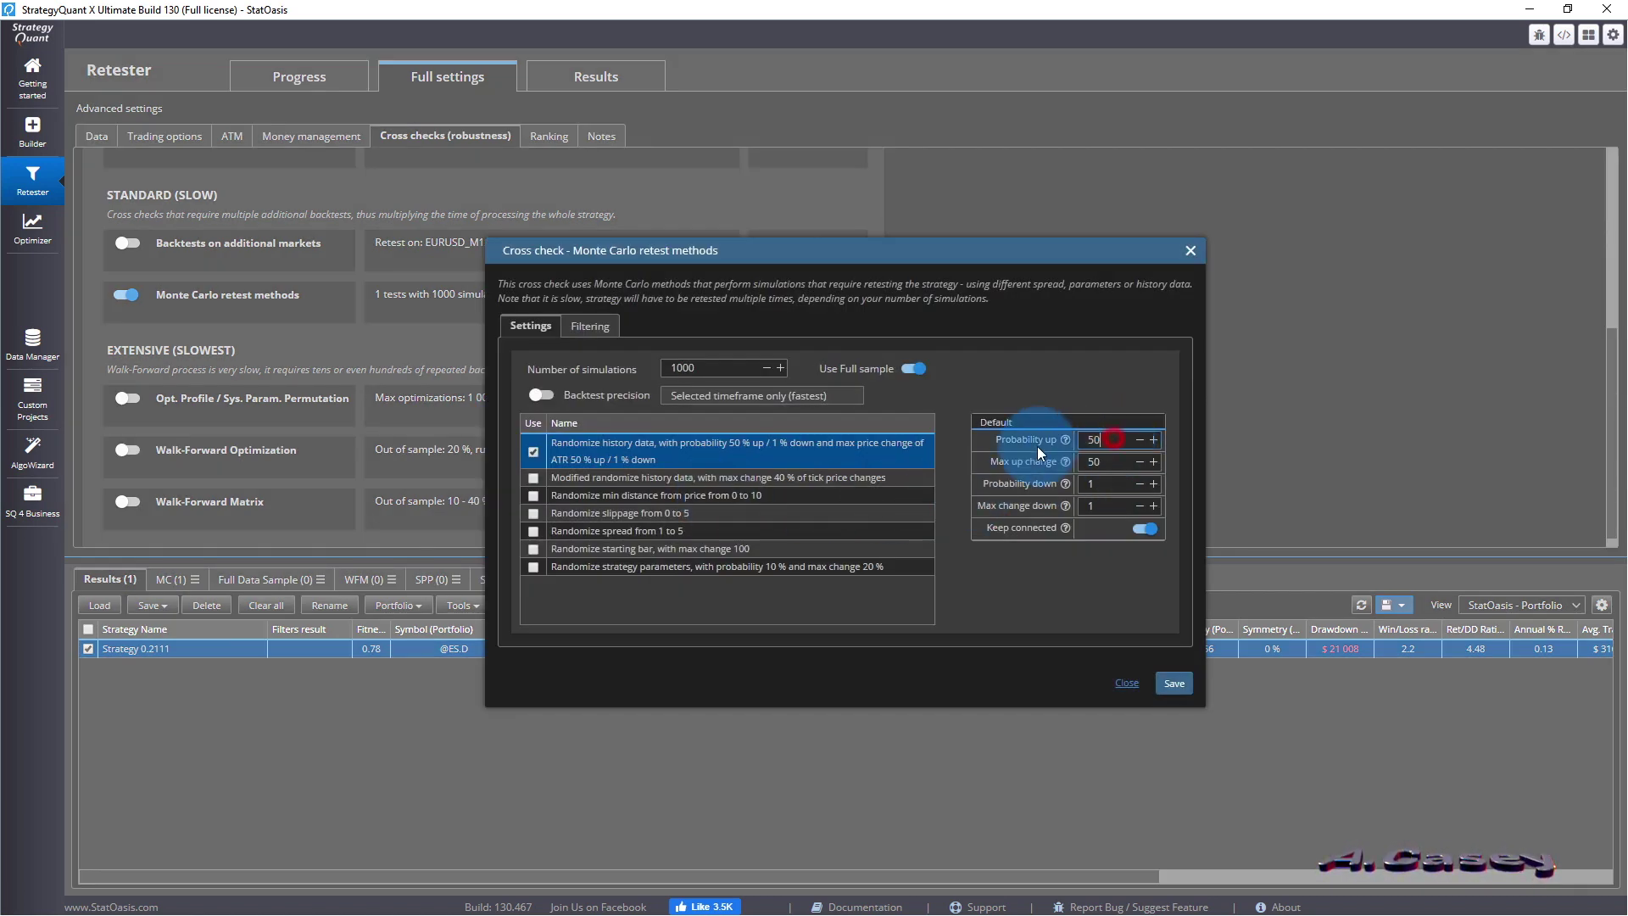
double_click(1106, 439)
text(1)
double_click(1098, 462)
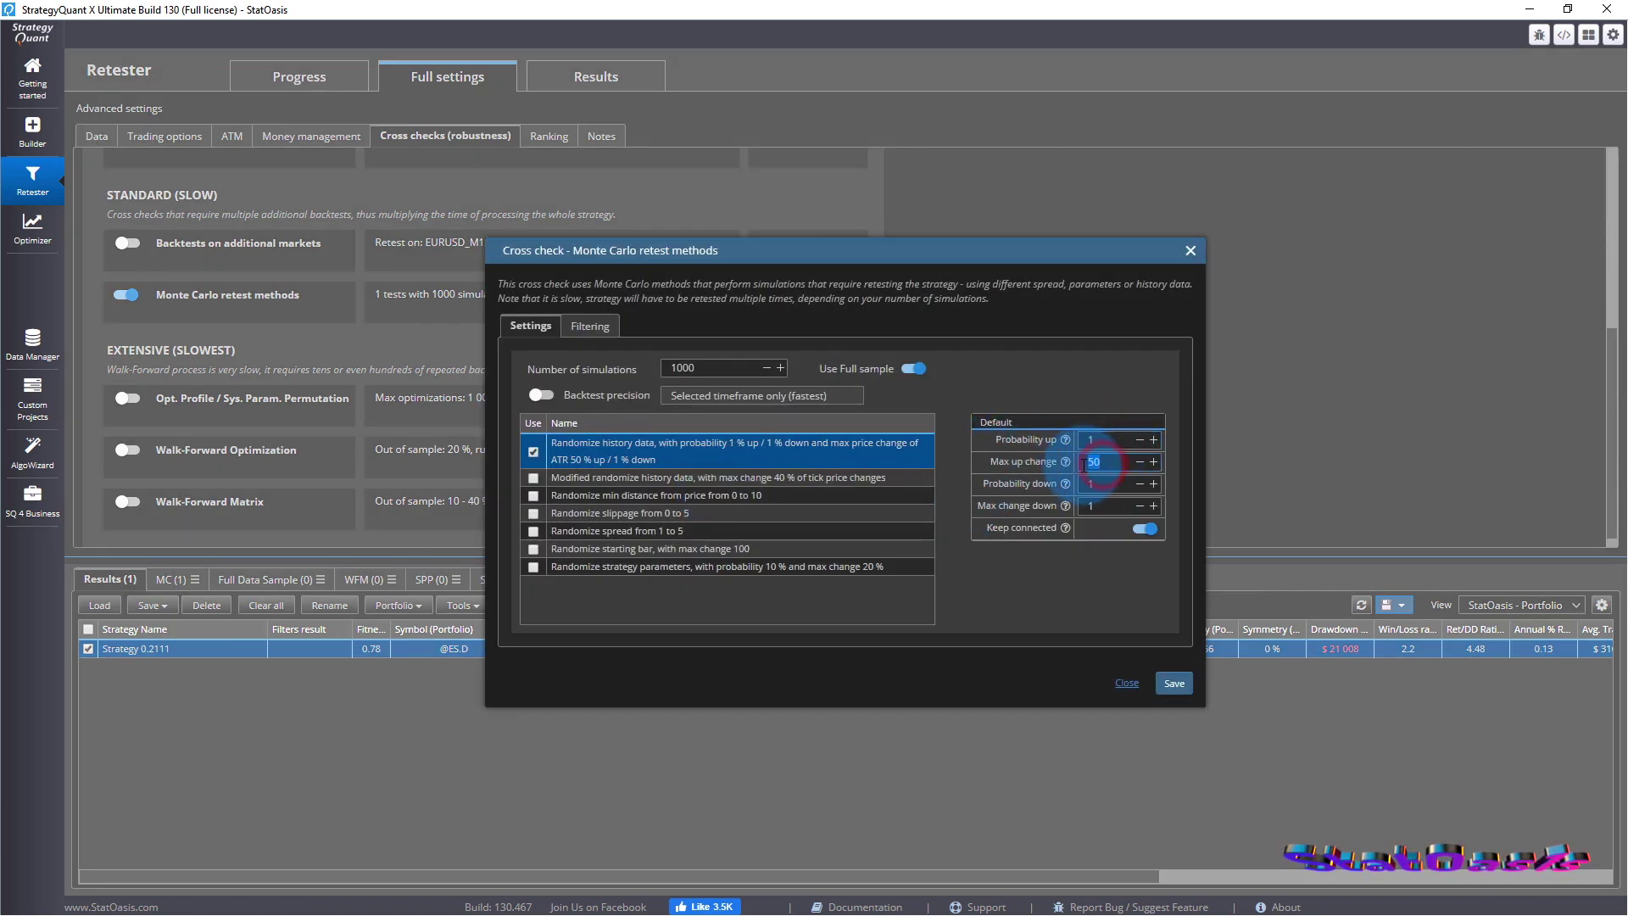
text(1)
double_click(1099, 485)
text(50)
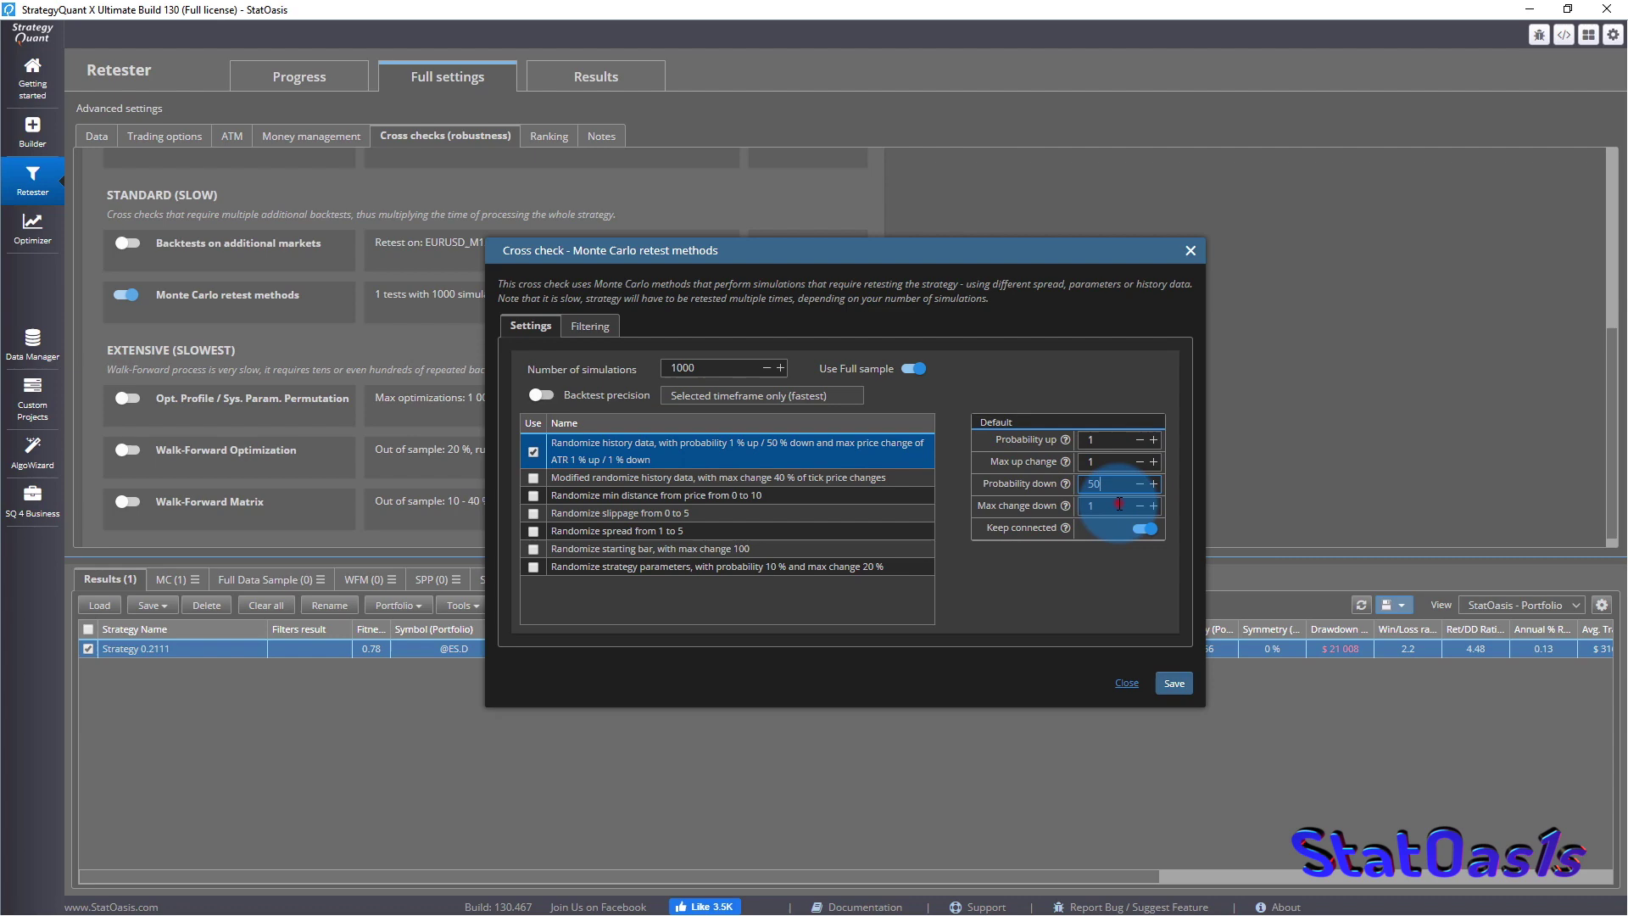
double_click(1107, 504)
click(1173, 683)
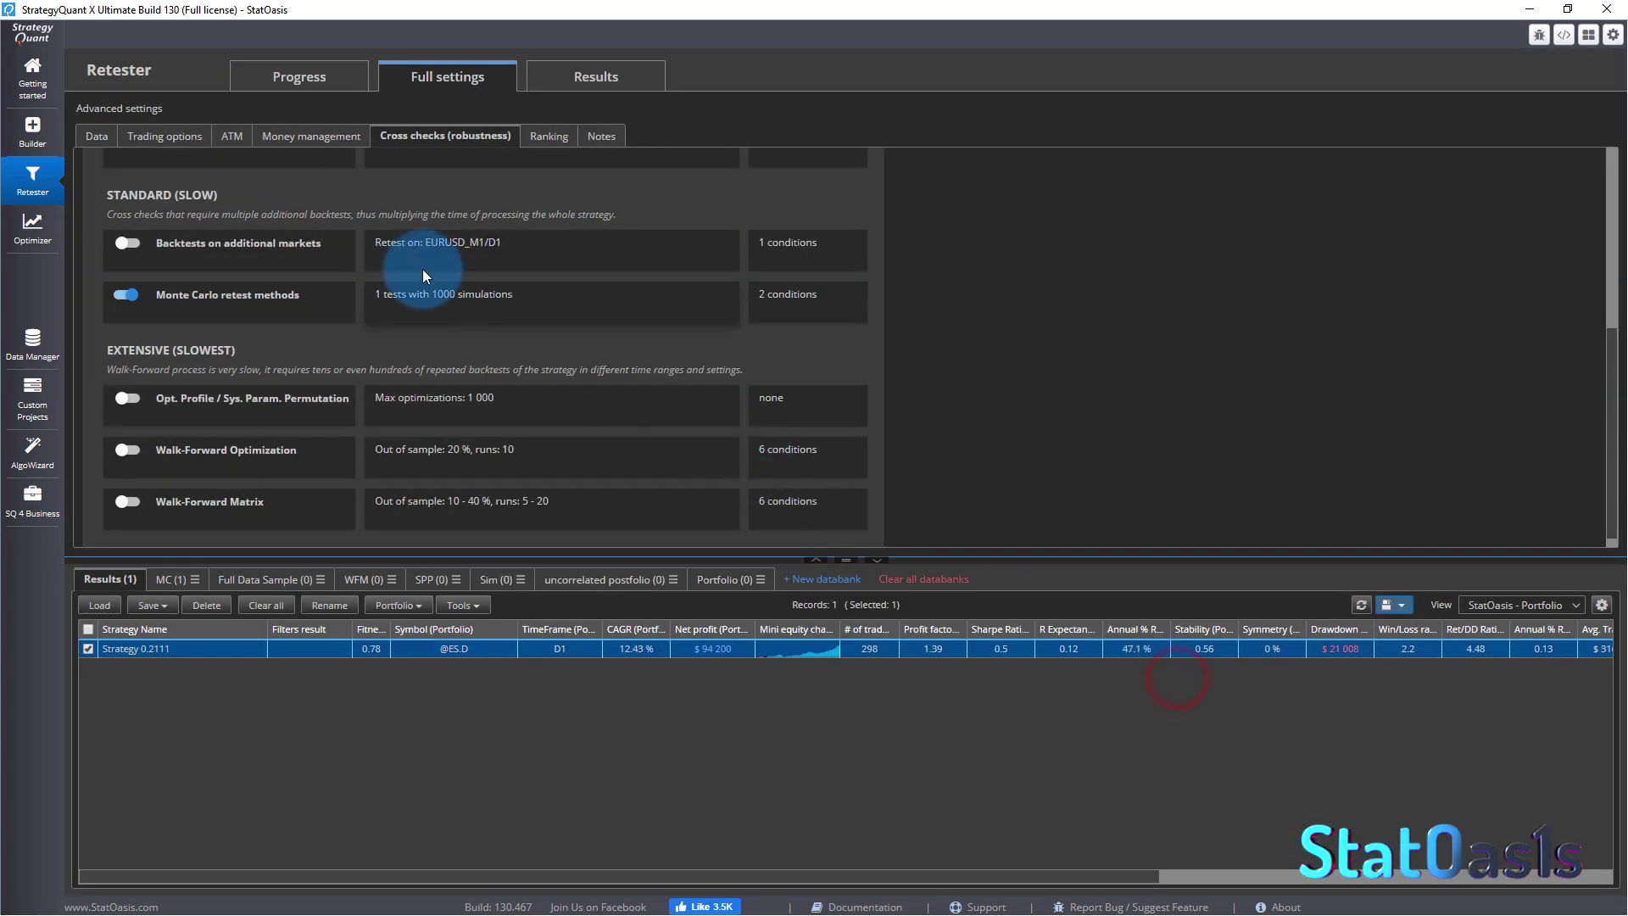
Rerun the retest and show the Monte Carlo results for Strategy 0.2111.
click(310, 84)
click(244, 134)
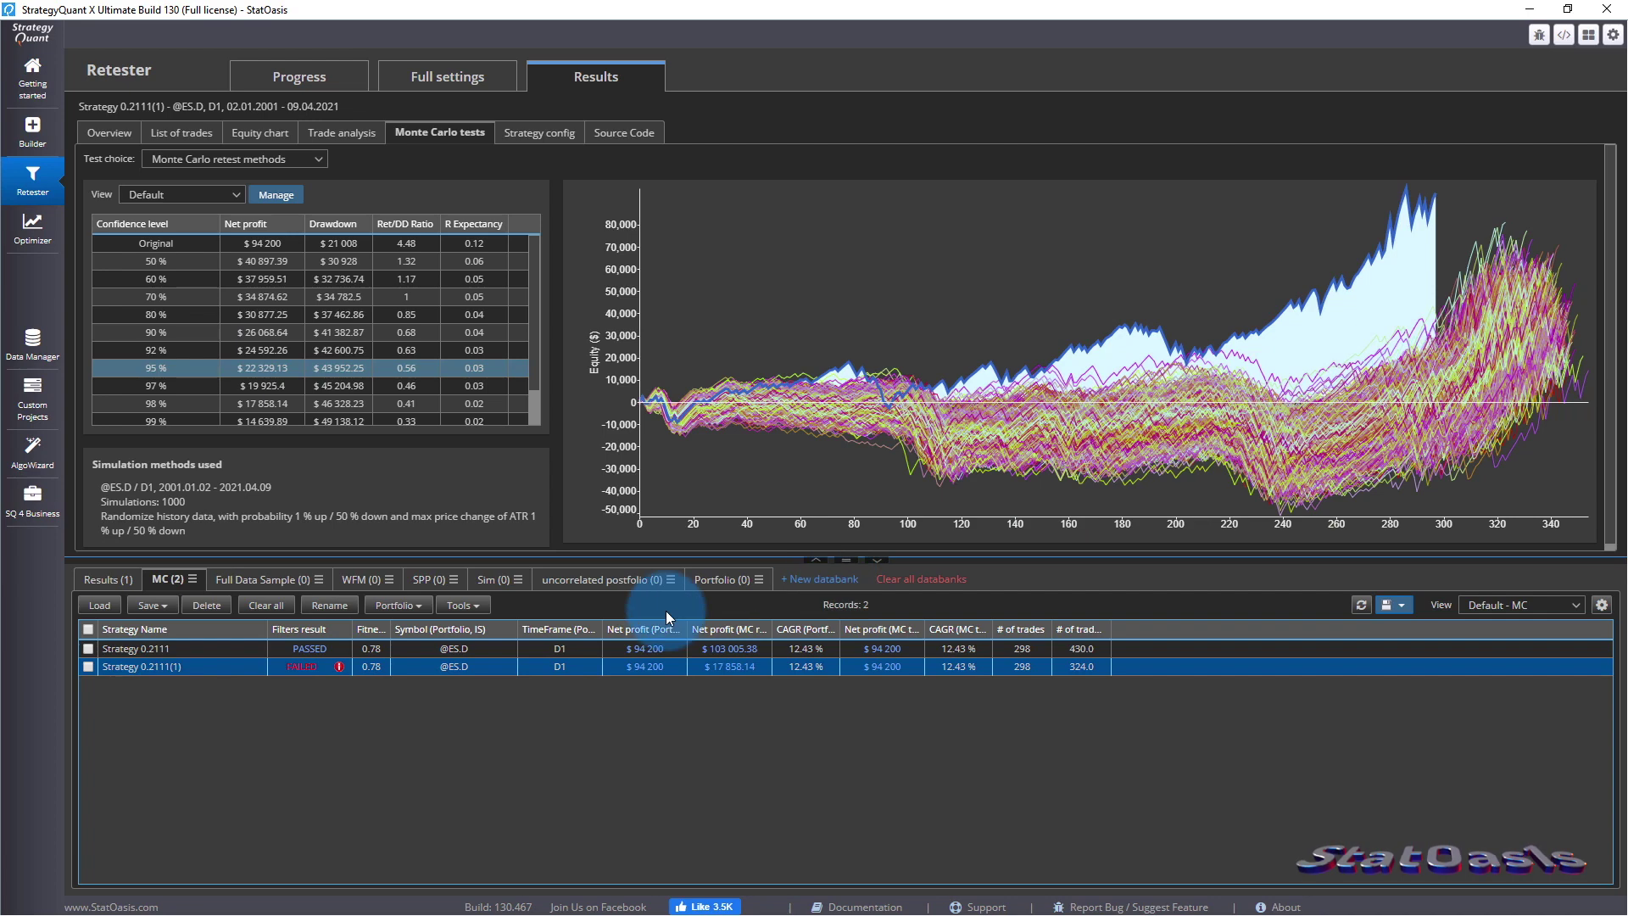
click(222, 655)
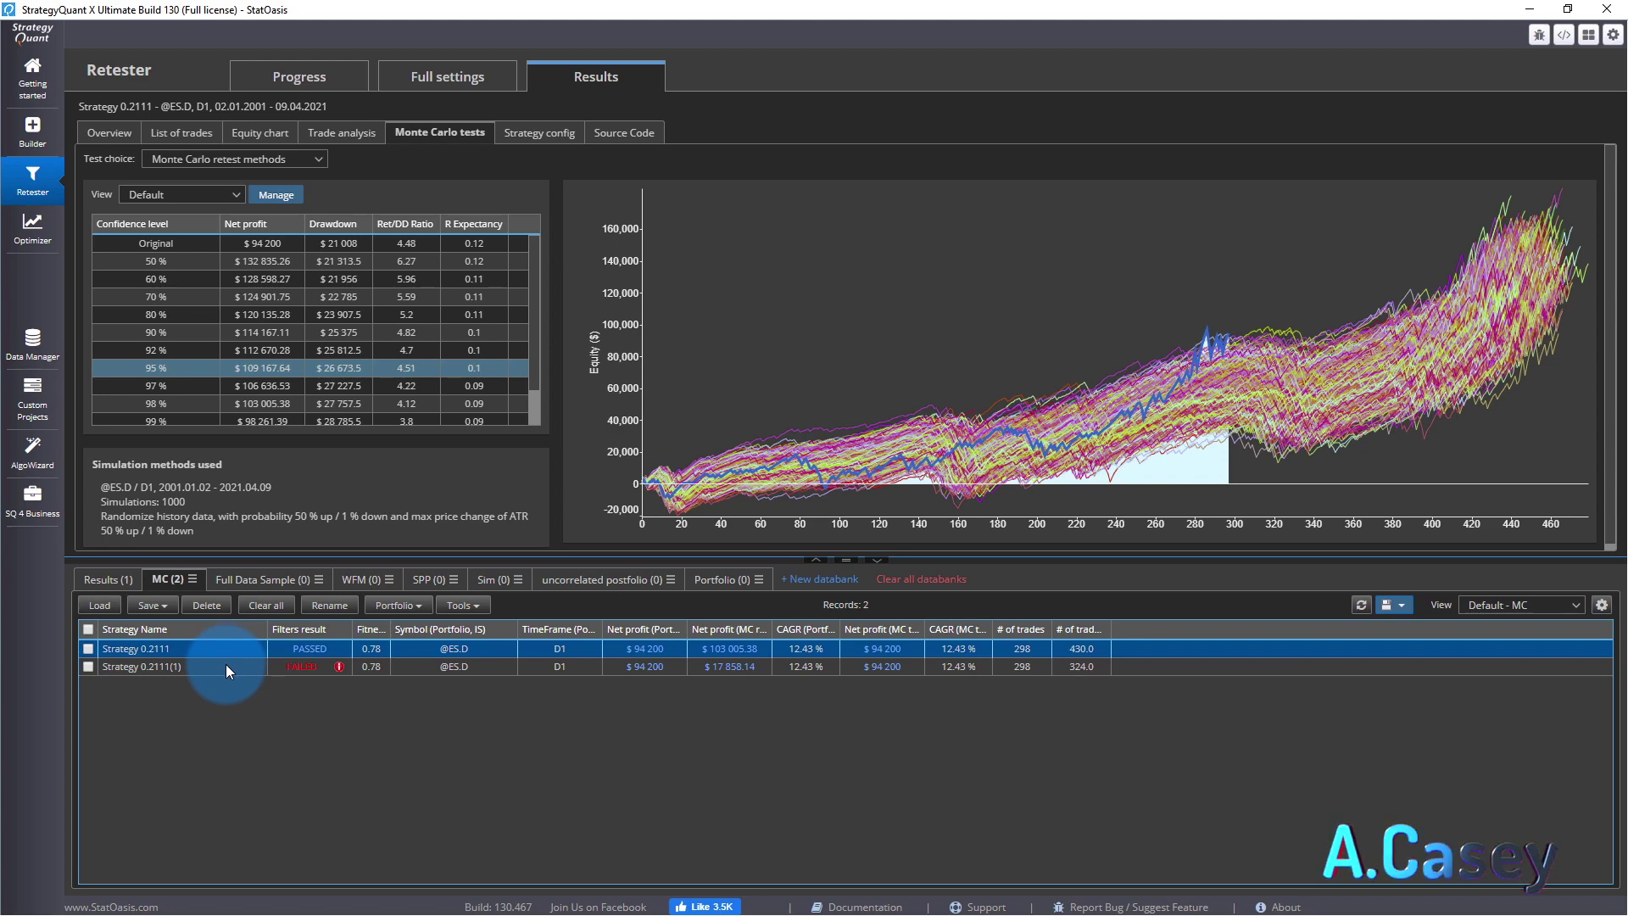
click(226, 664)
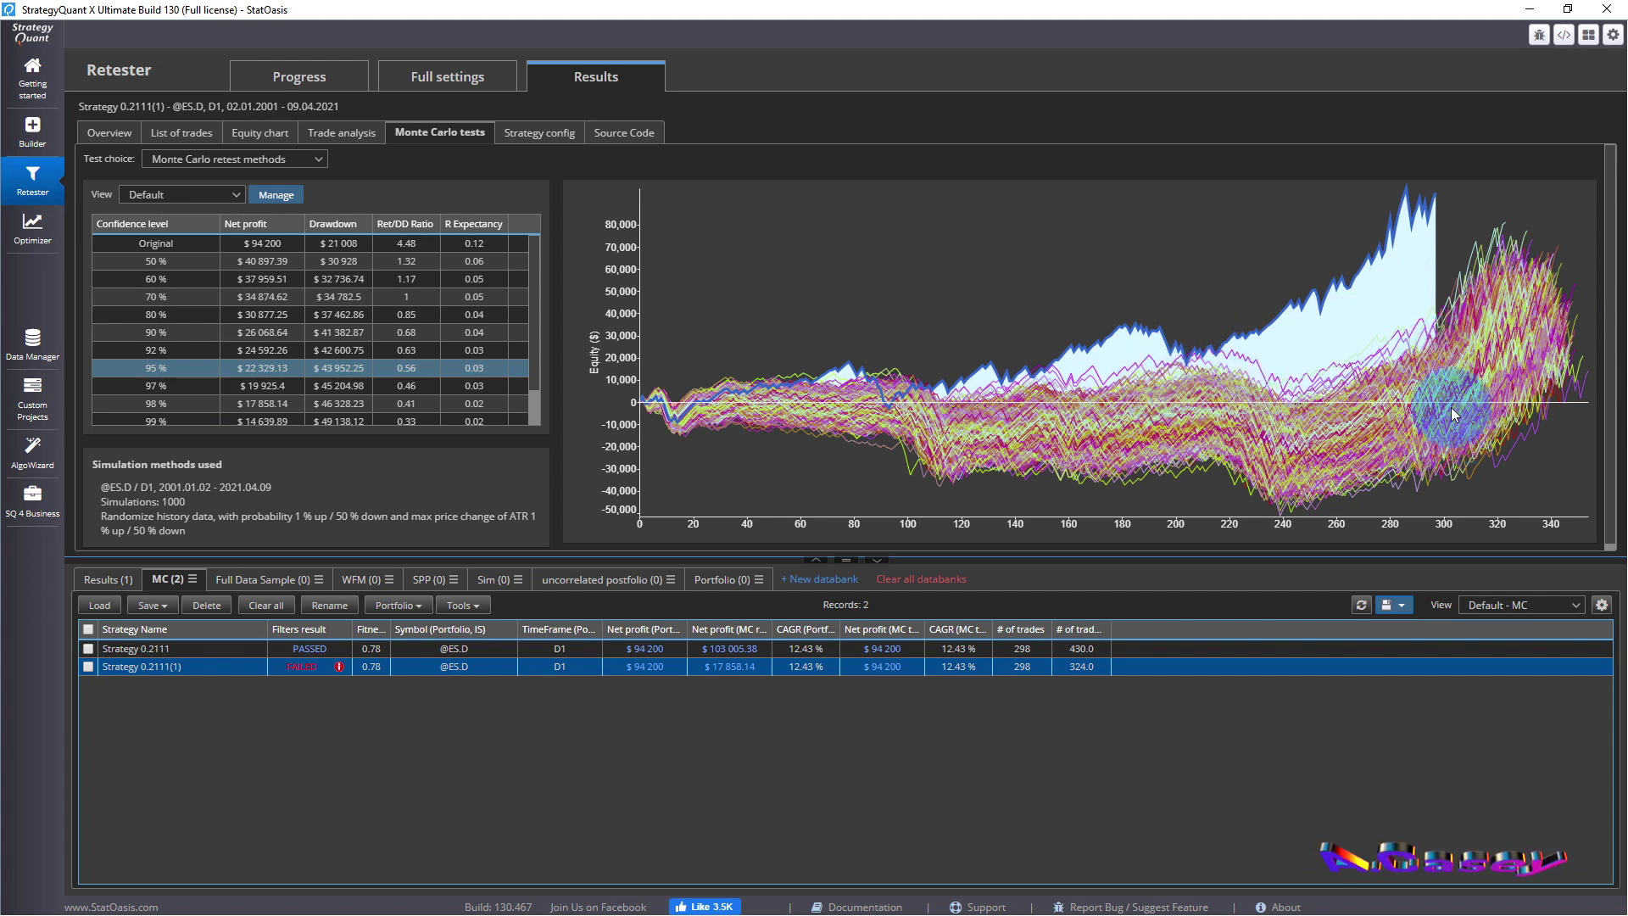
click(206, 371)
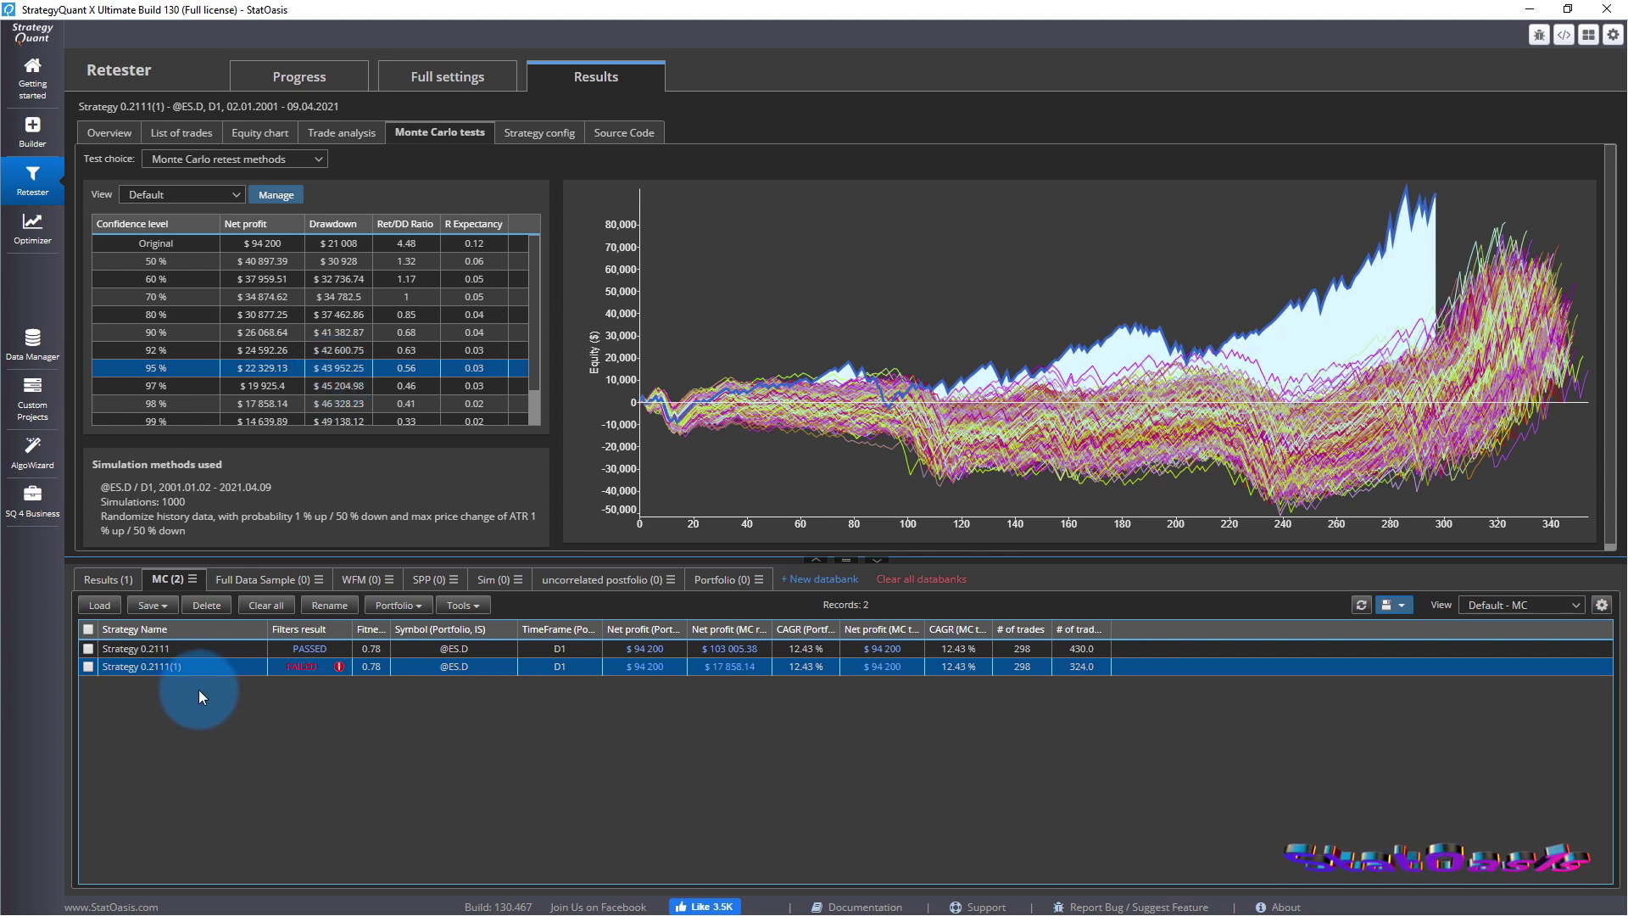
click(216, 646)
click(265, 367)
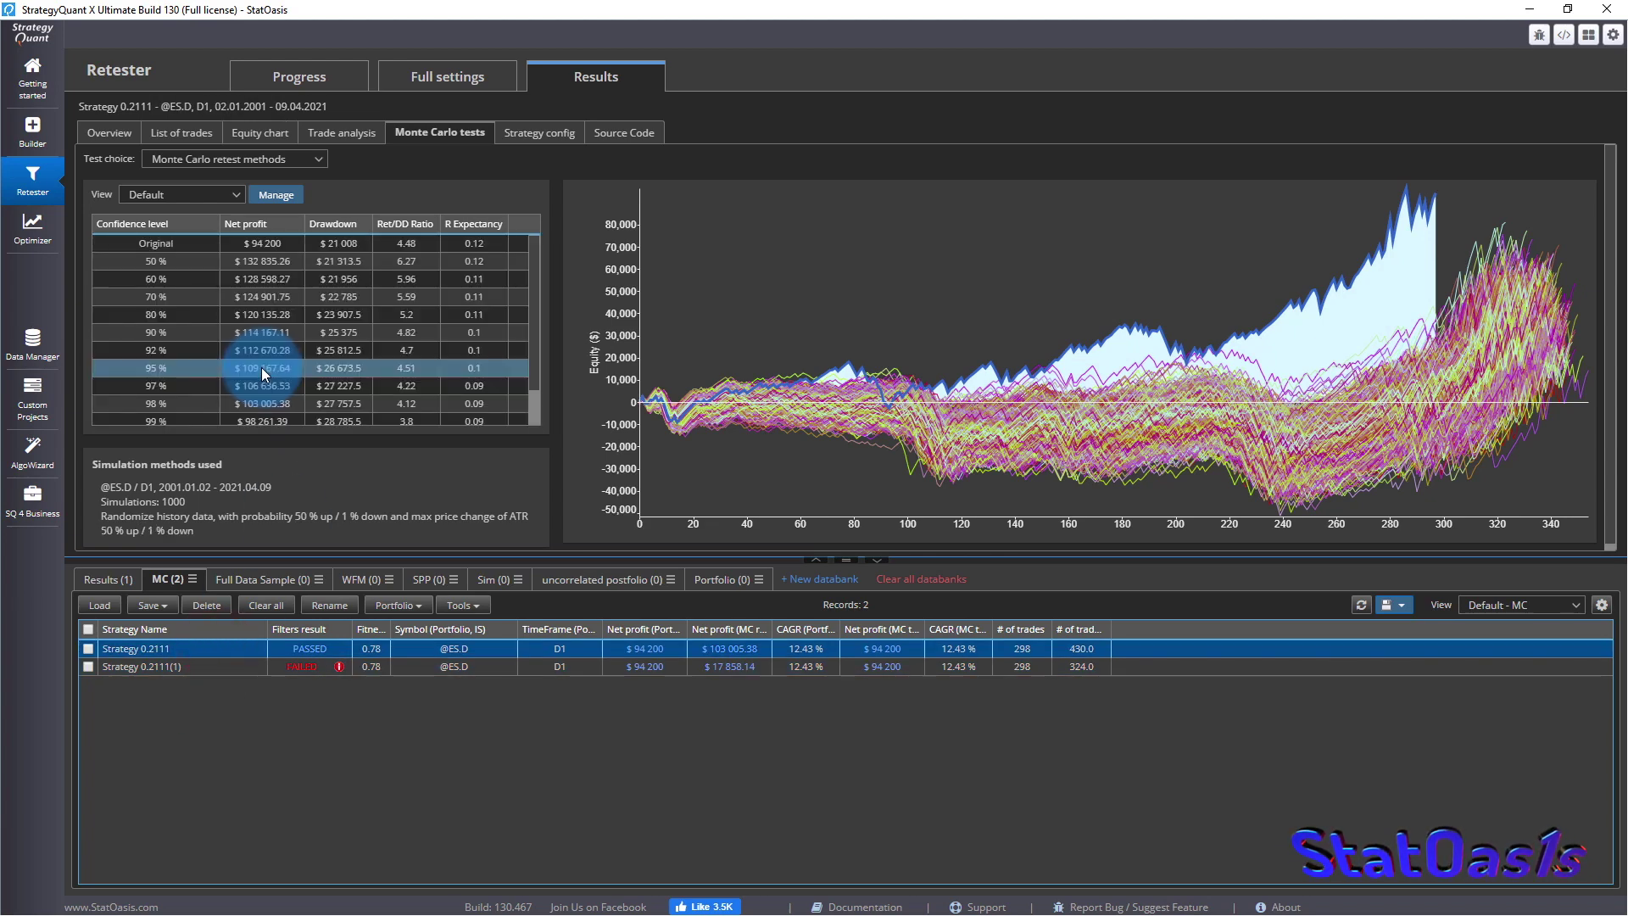
click(261, 368)
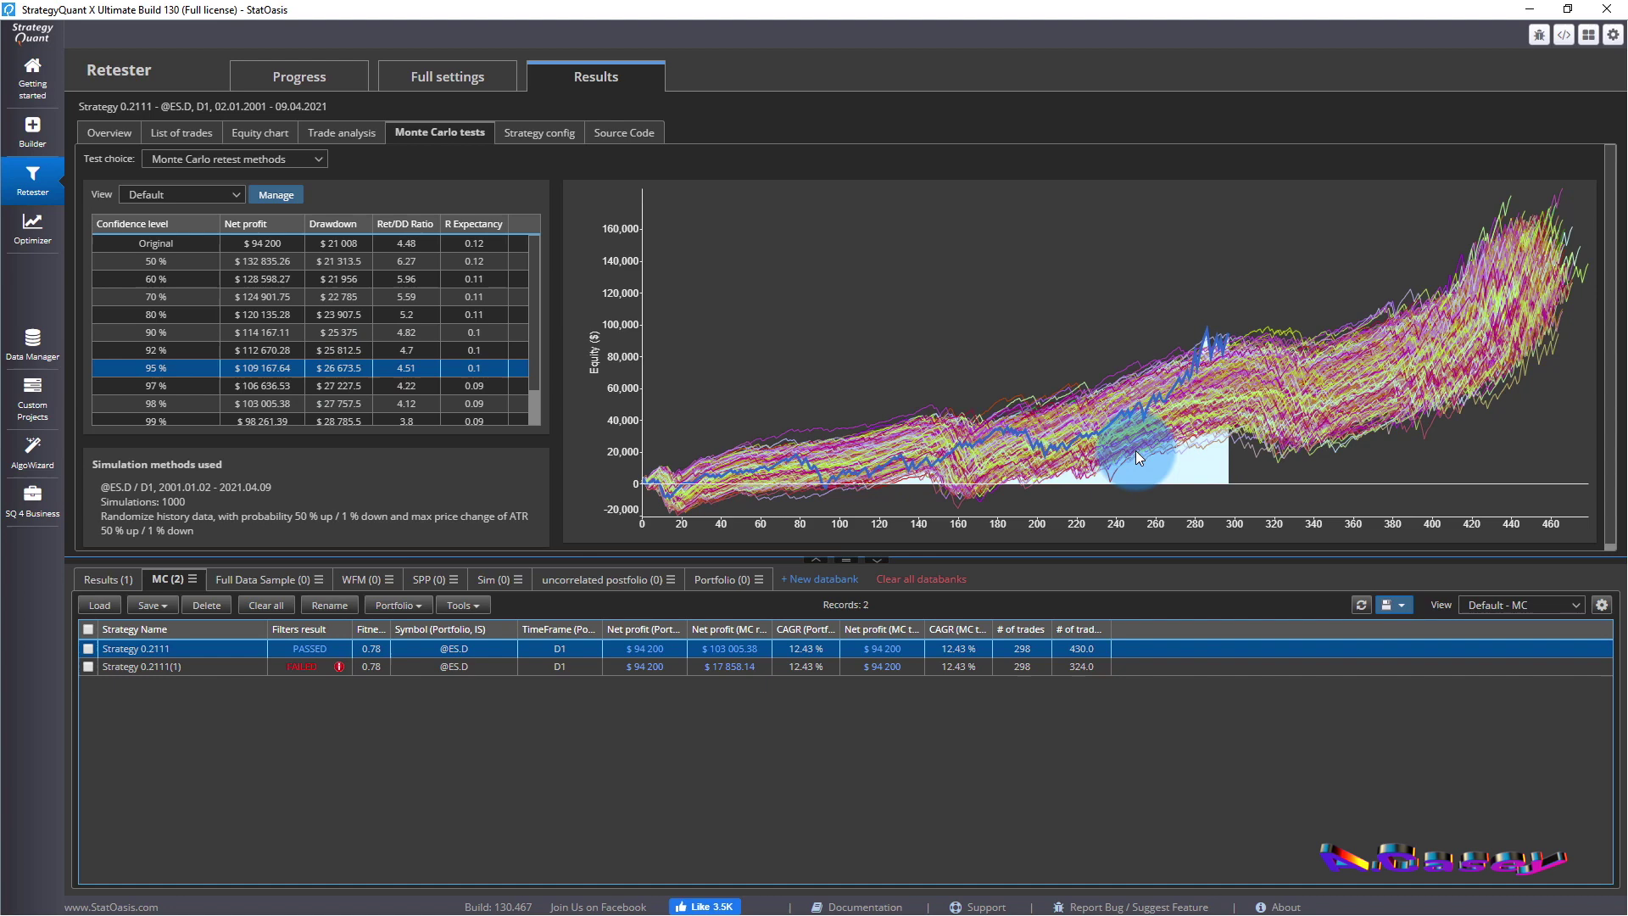
Change history randomization to 30 % probability up and 30 % probability down, then save.
click(424, 75)
click(497, 310)
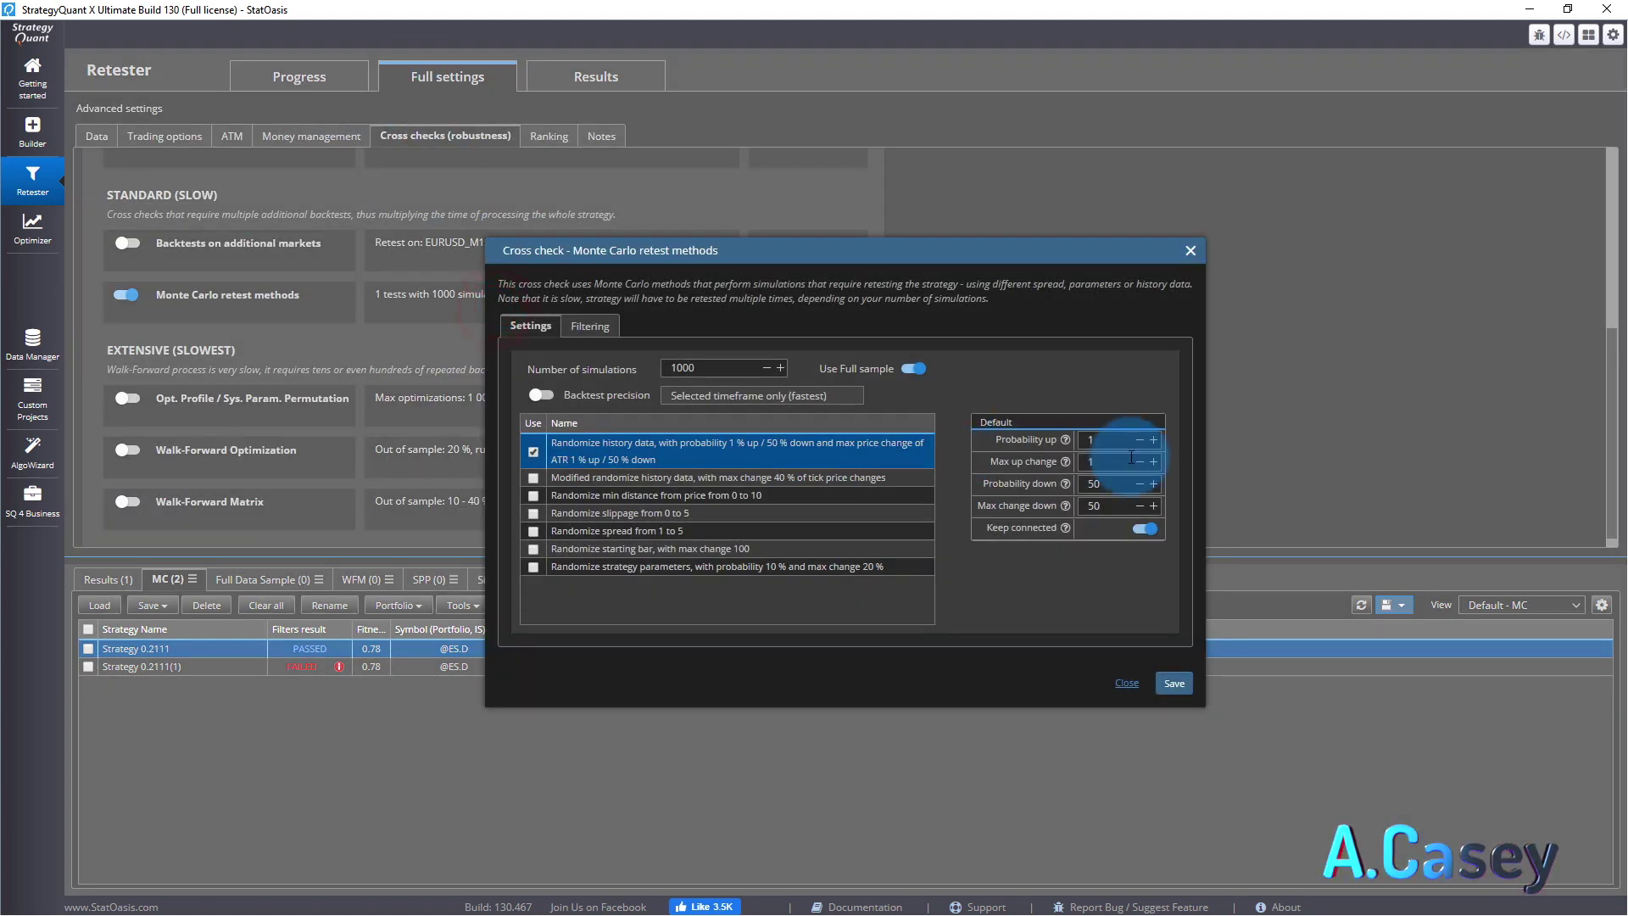
click(1094, 439)
text(30)
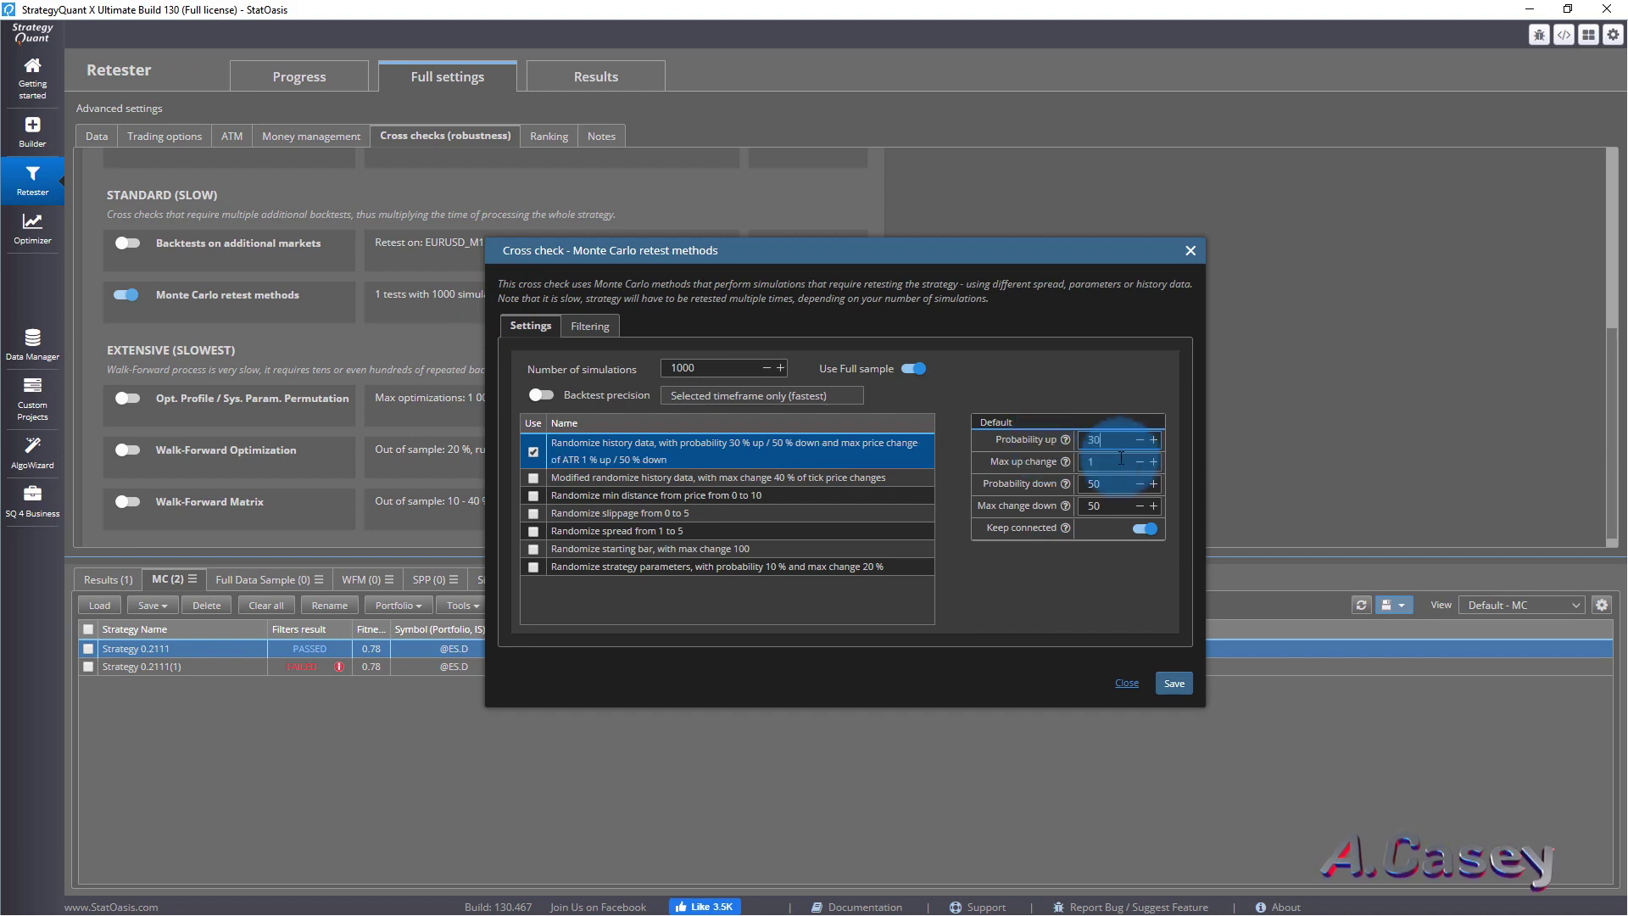
click(1117, 483)
text(30)
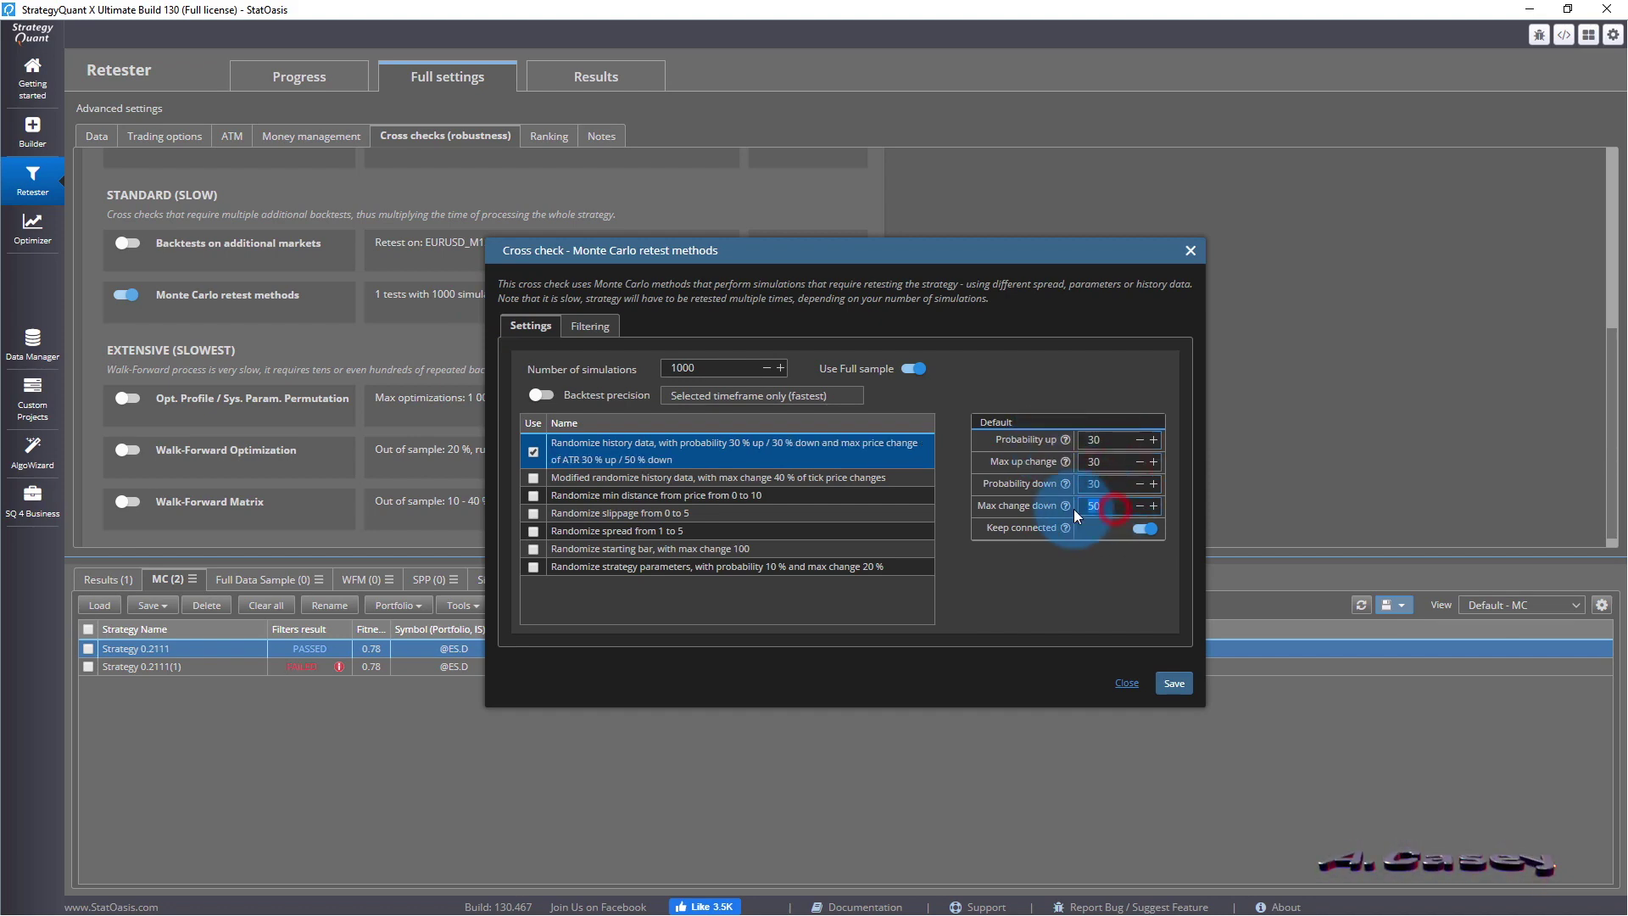
click(1175, 683)
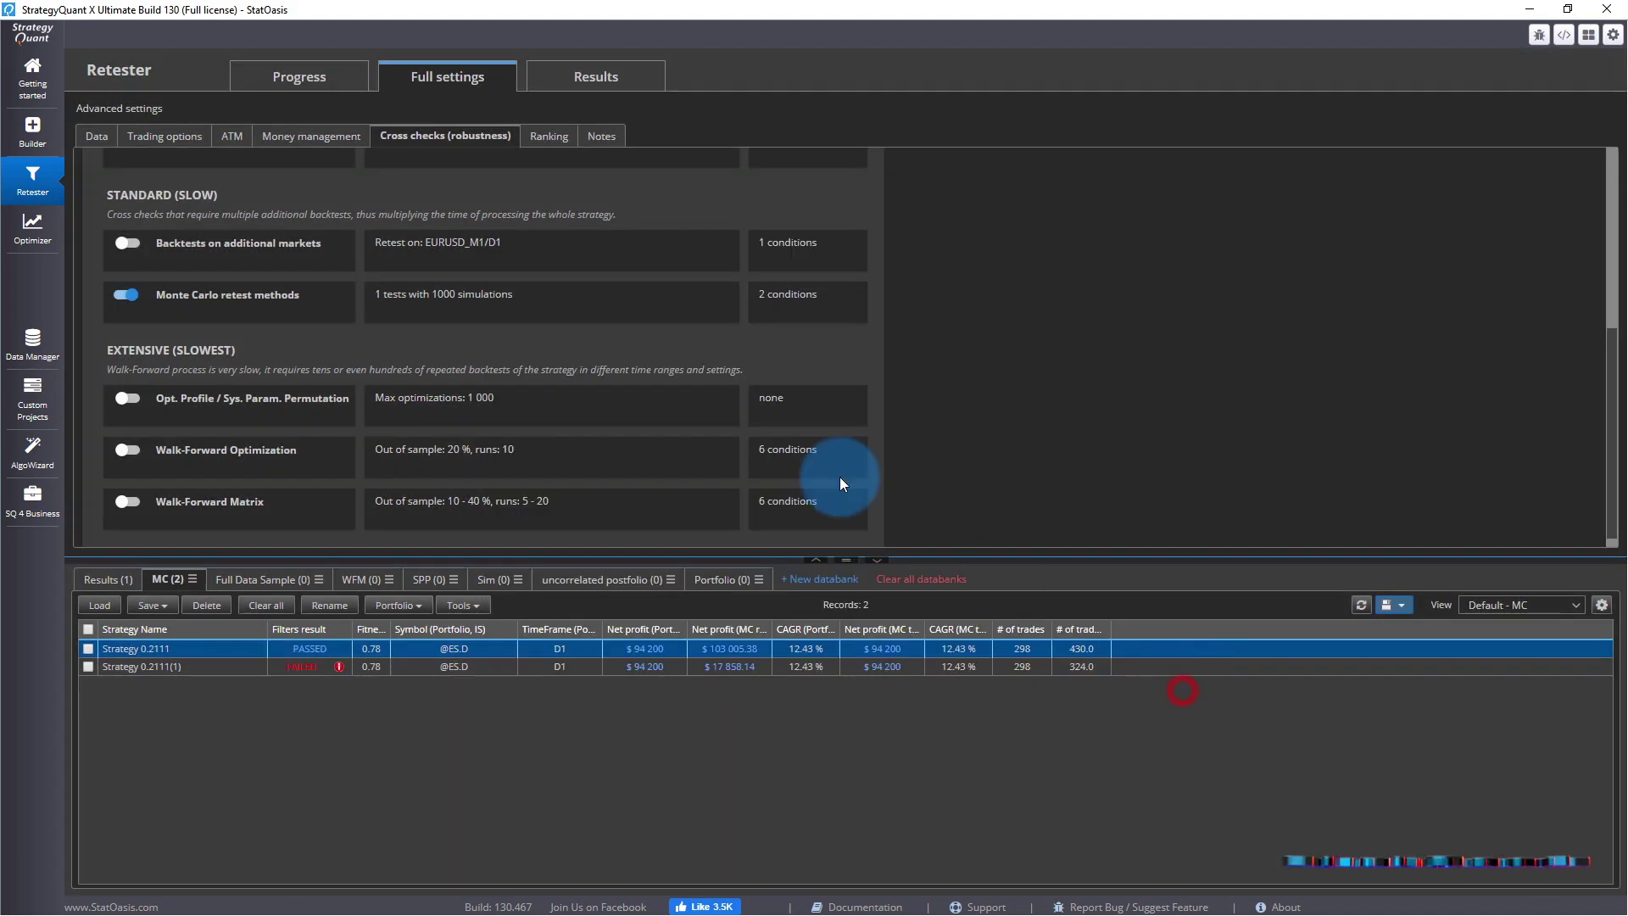
Run the retest and show the Monte Carlo results for Strategy 0.2111(2).
click(300, 65)
click(244, 132)
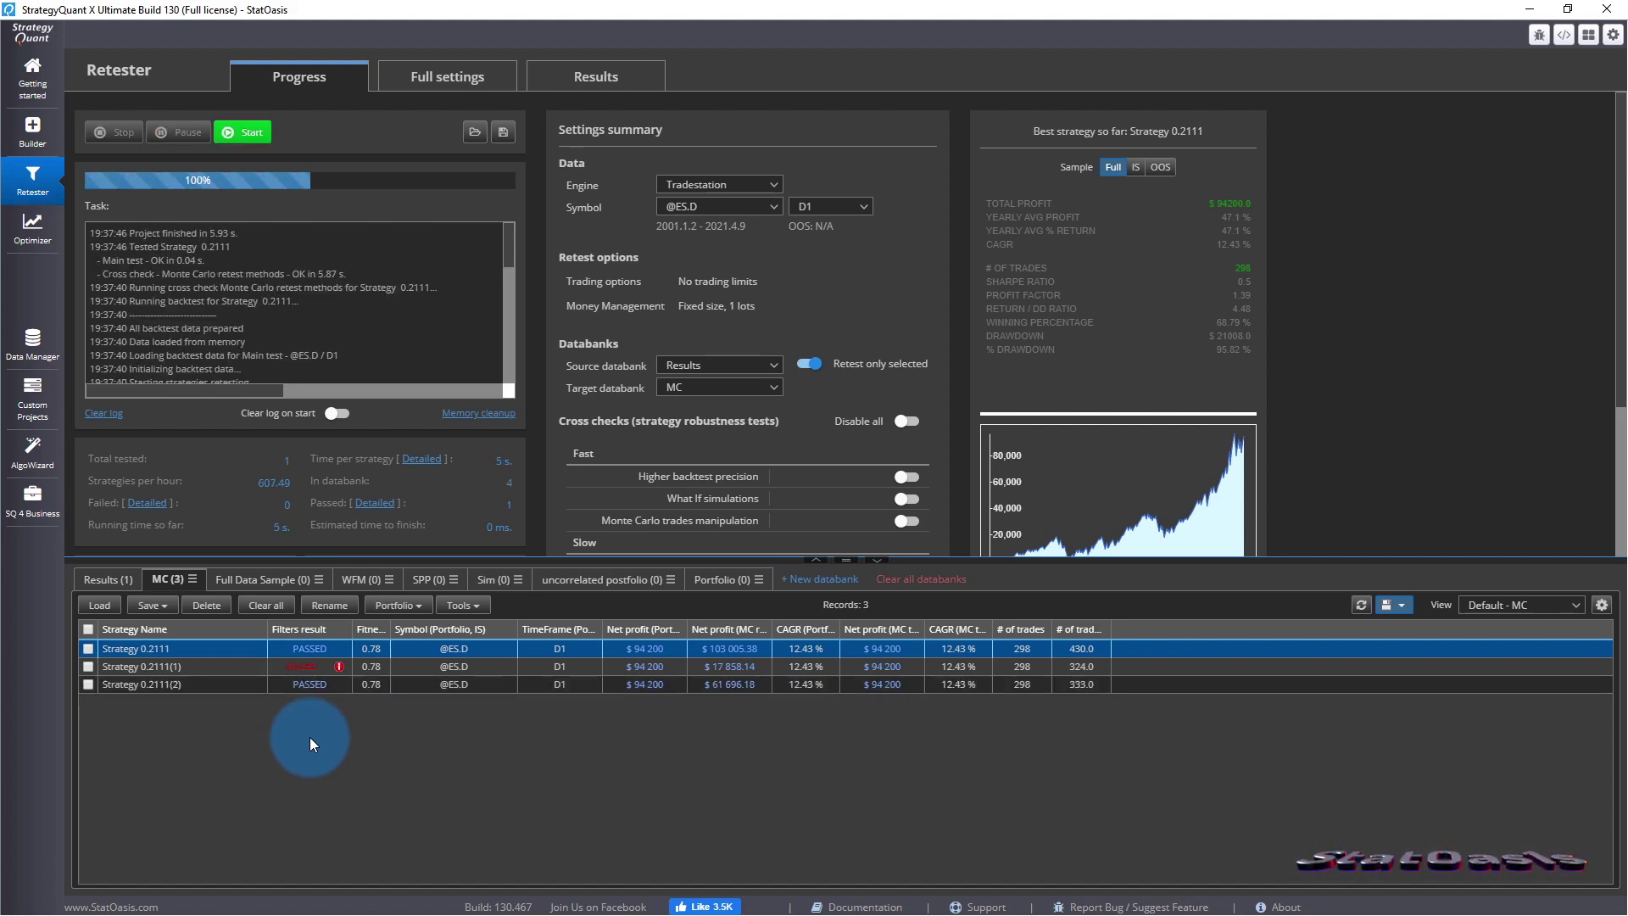
click(225, 690)
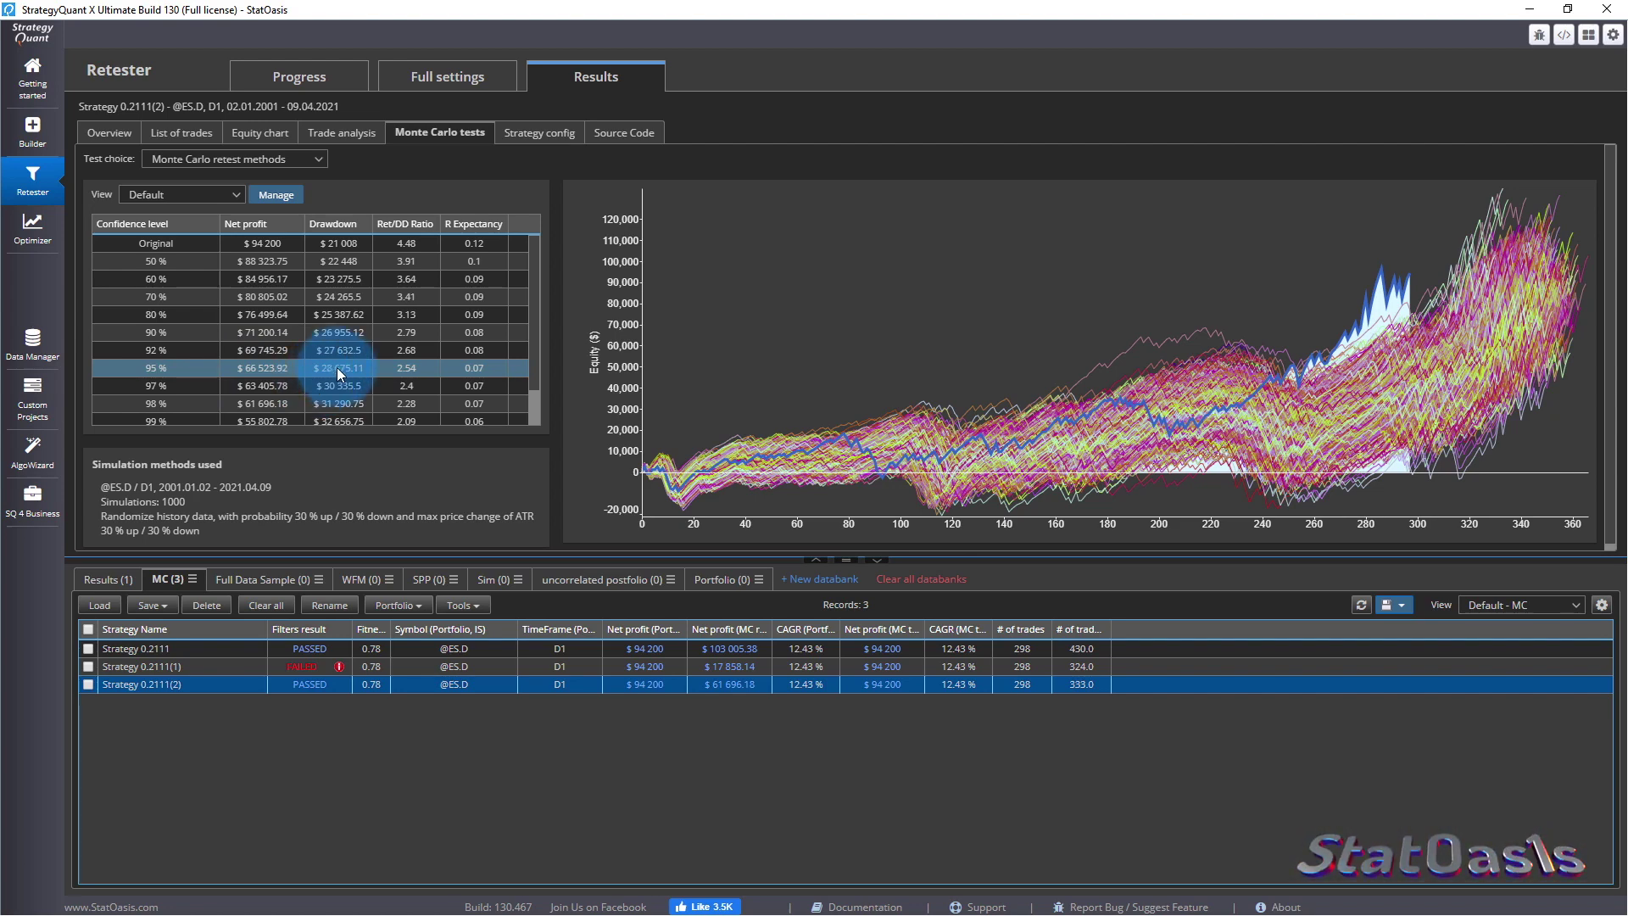
click(212, 648)
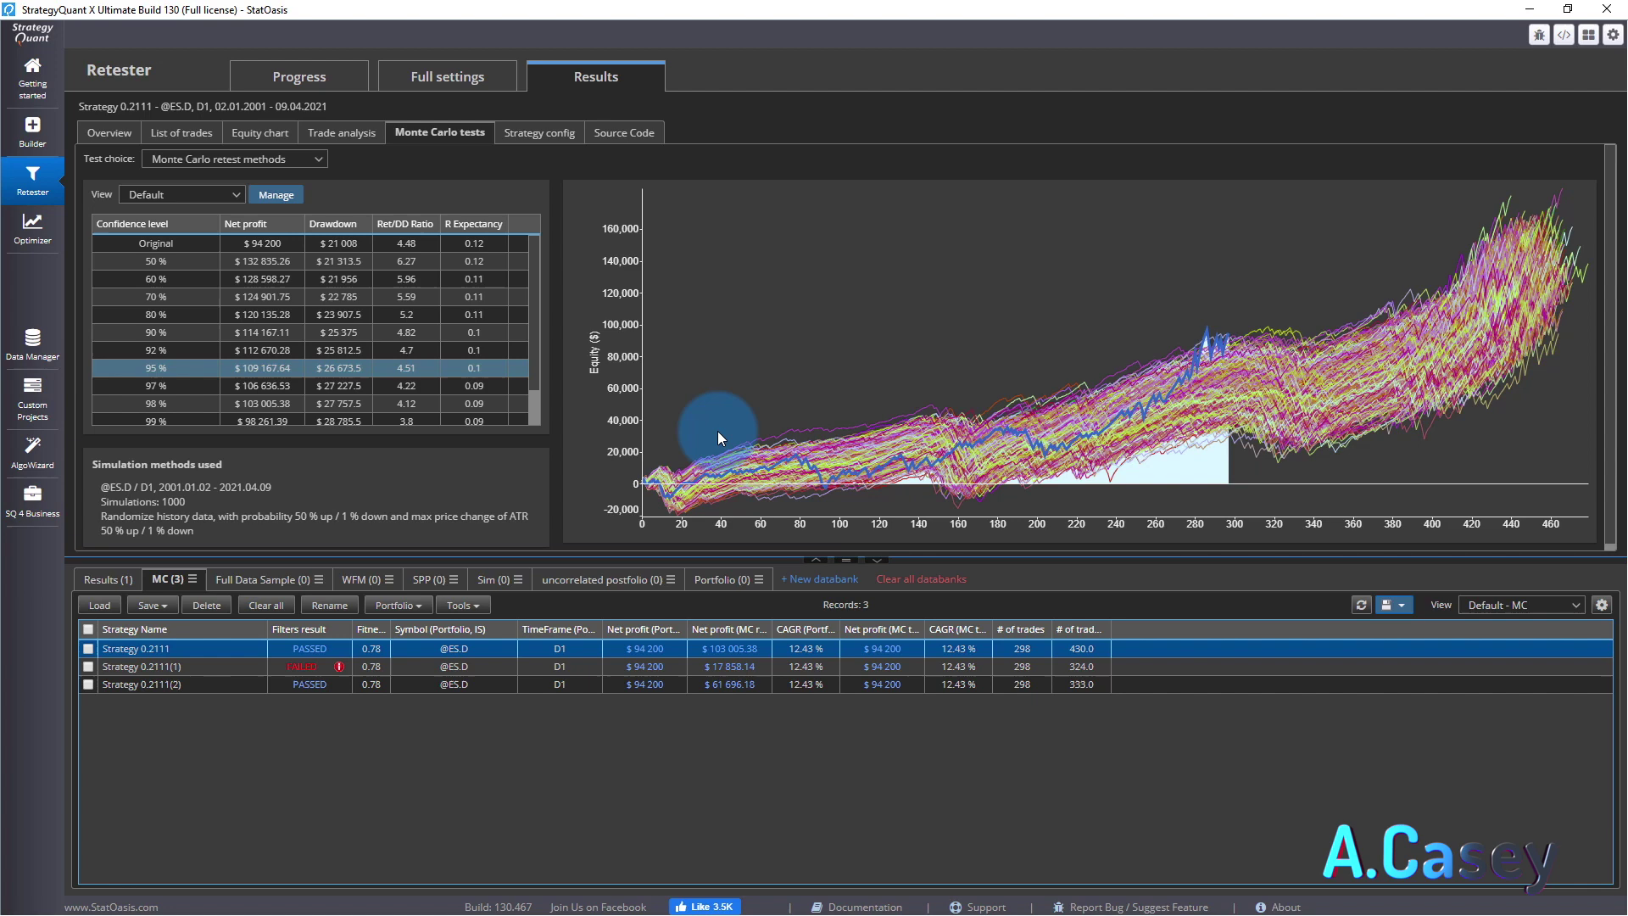
click(221, 684)
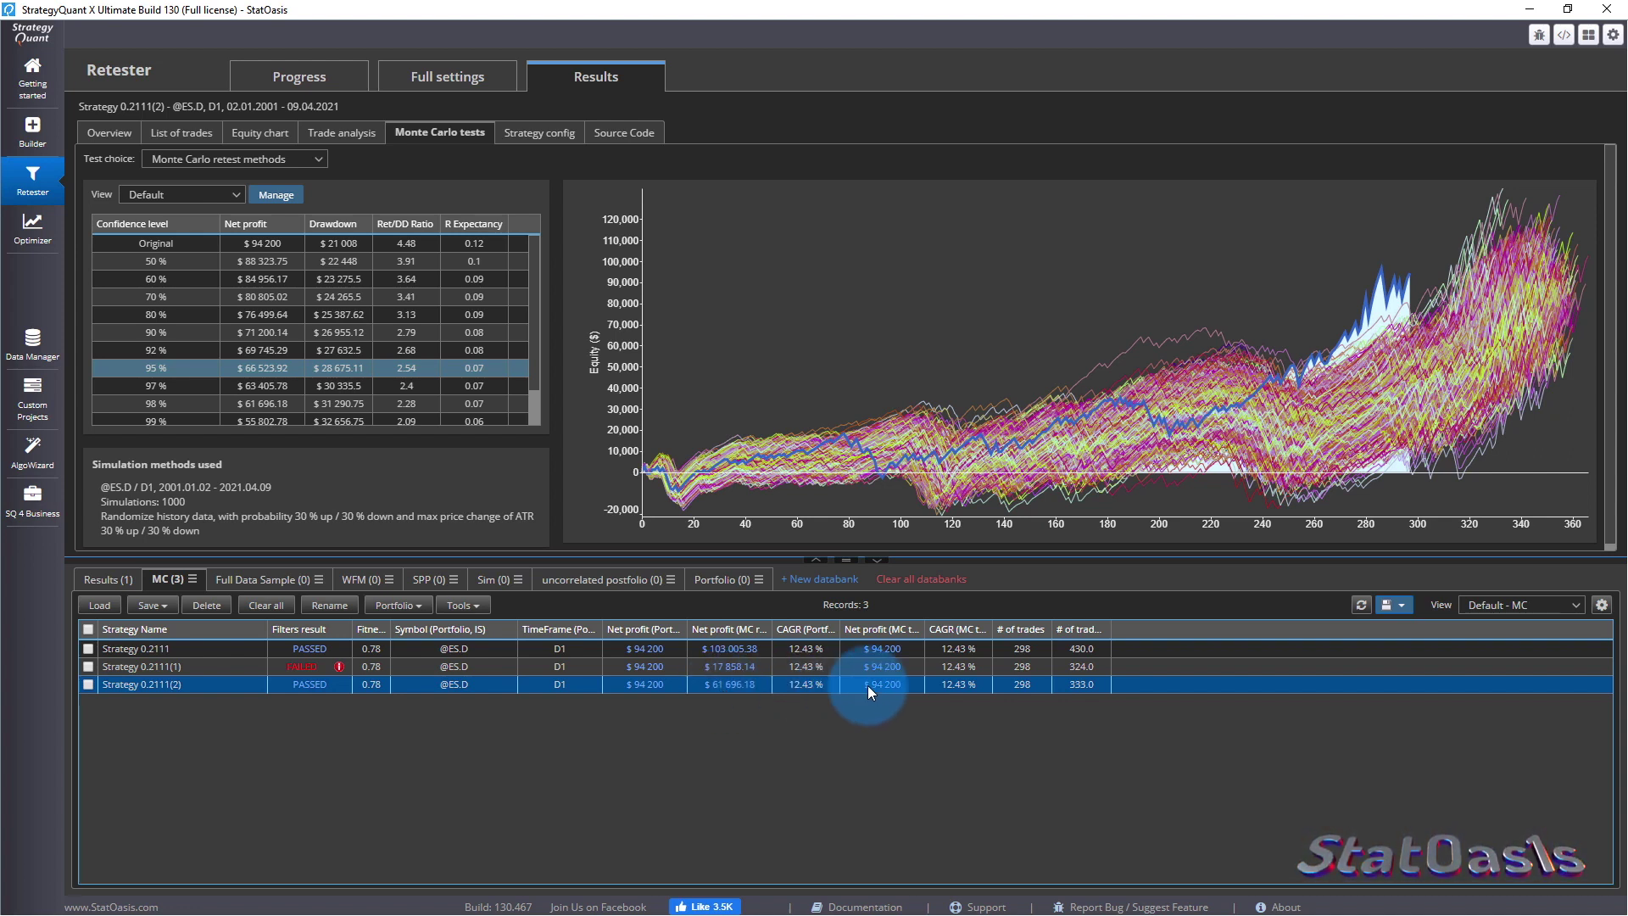
Base the Drawdown column on Monte Carlo retest methods at 98 % confidence and save the layout.
double_click(802, 629)
click(669, 549)
double_click(669, 553)
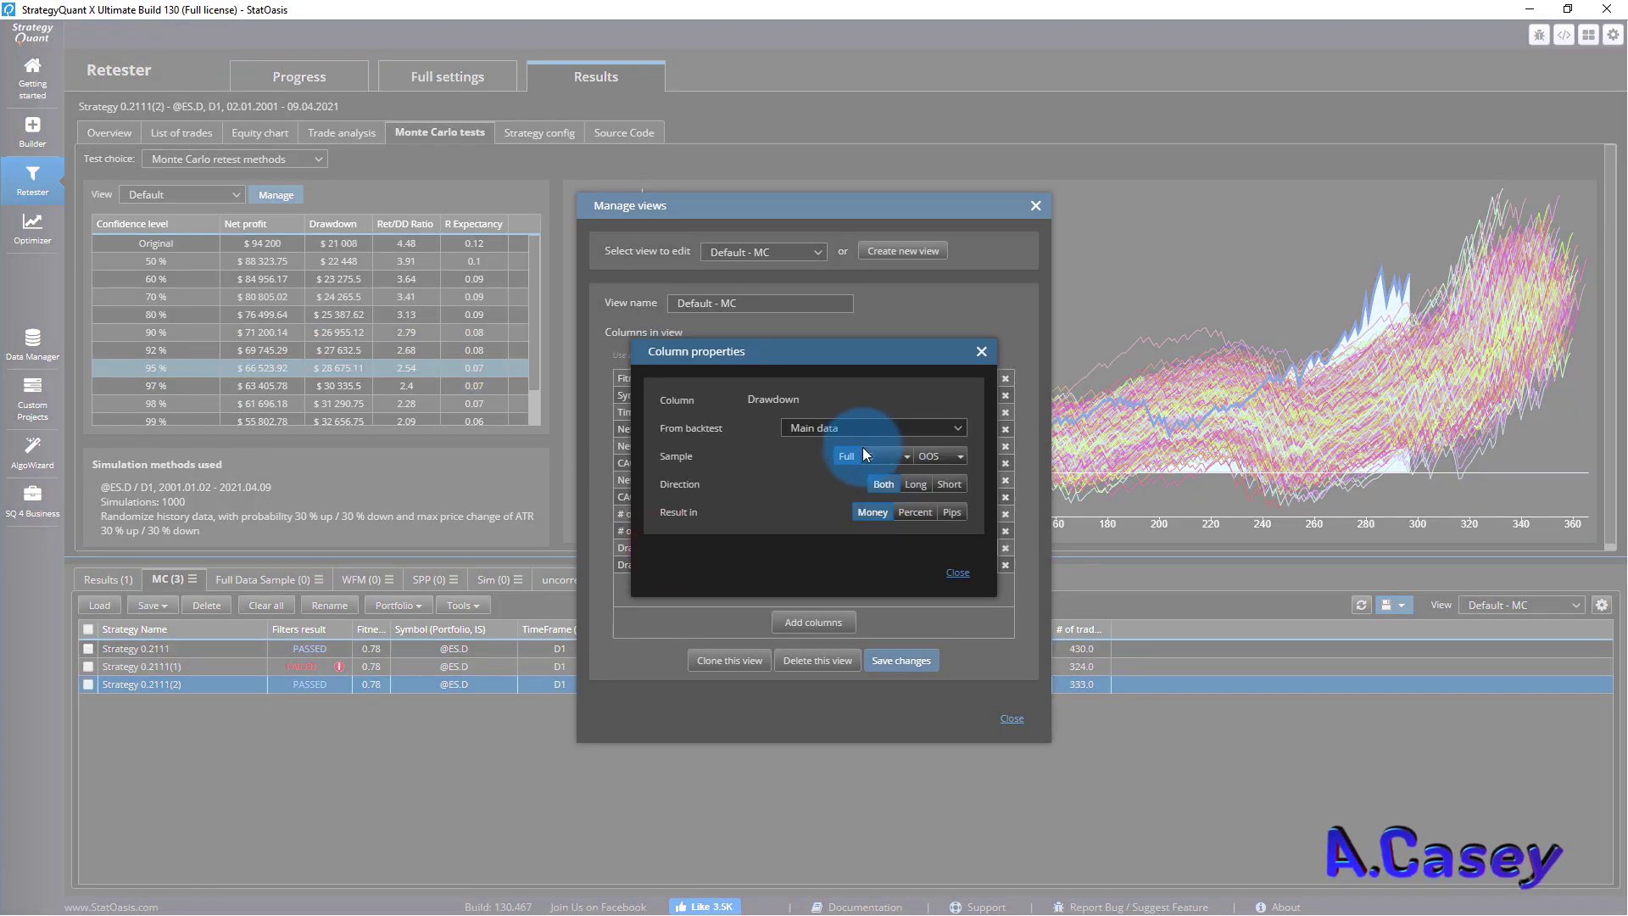
click(950, 575)
double_click(689, 560)
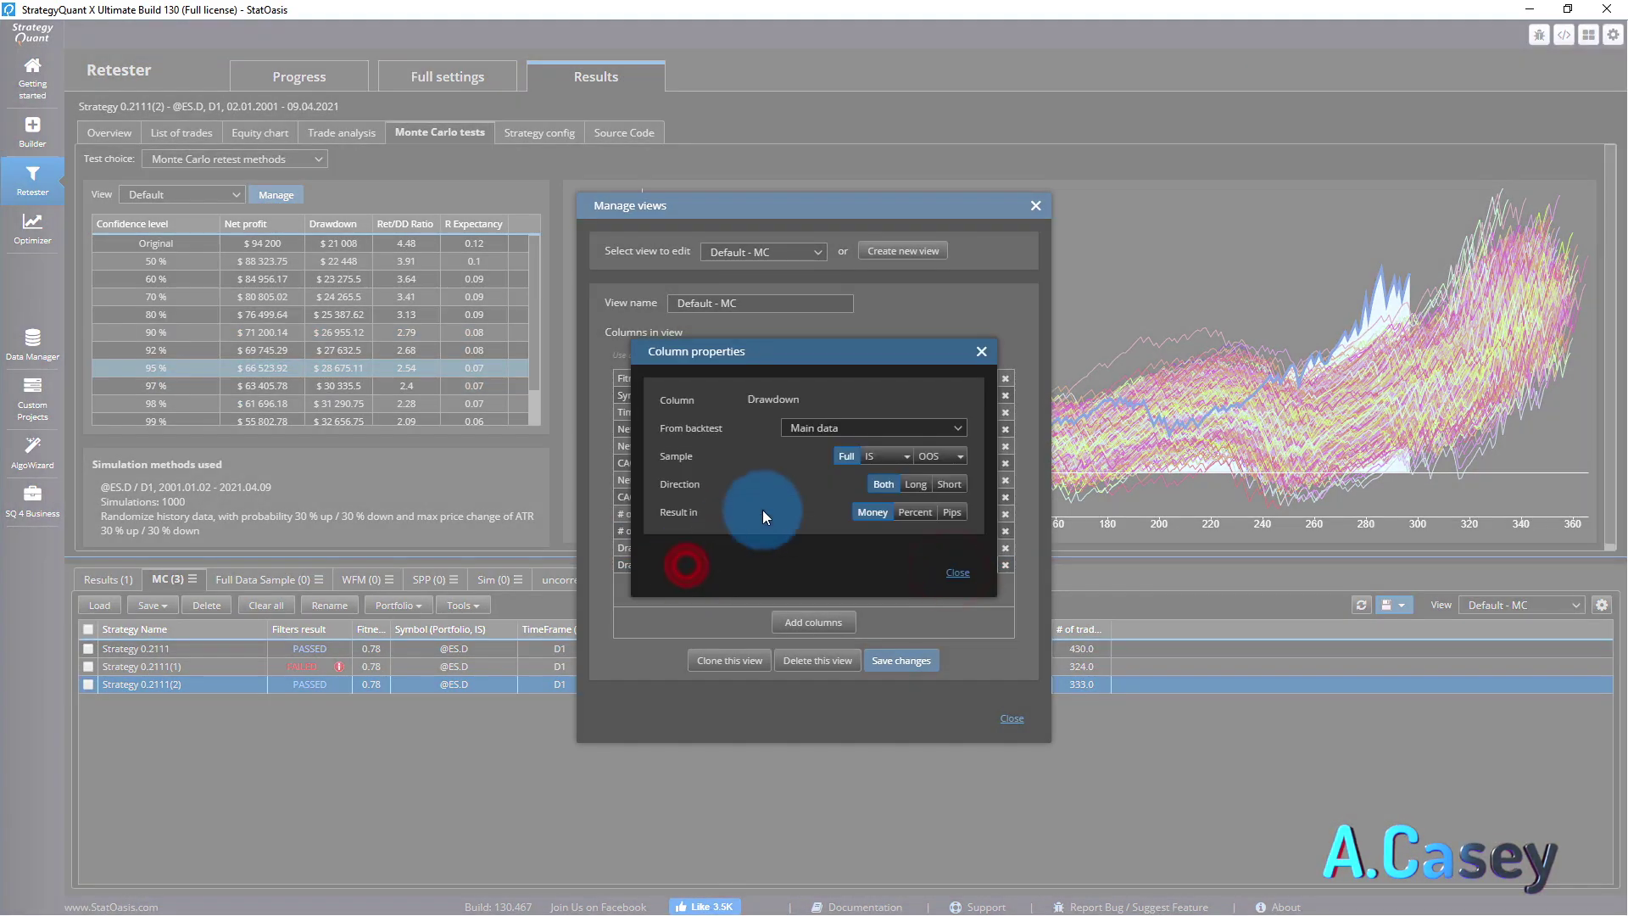
click(843, 428)
click(861, 535)
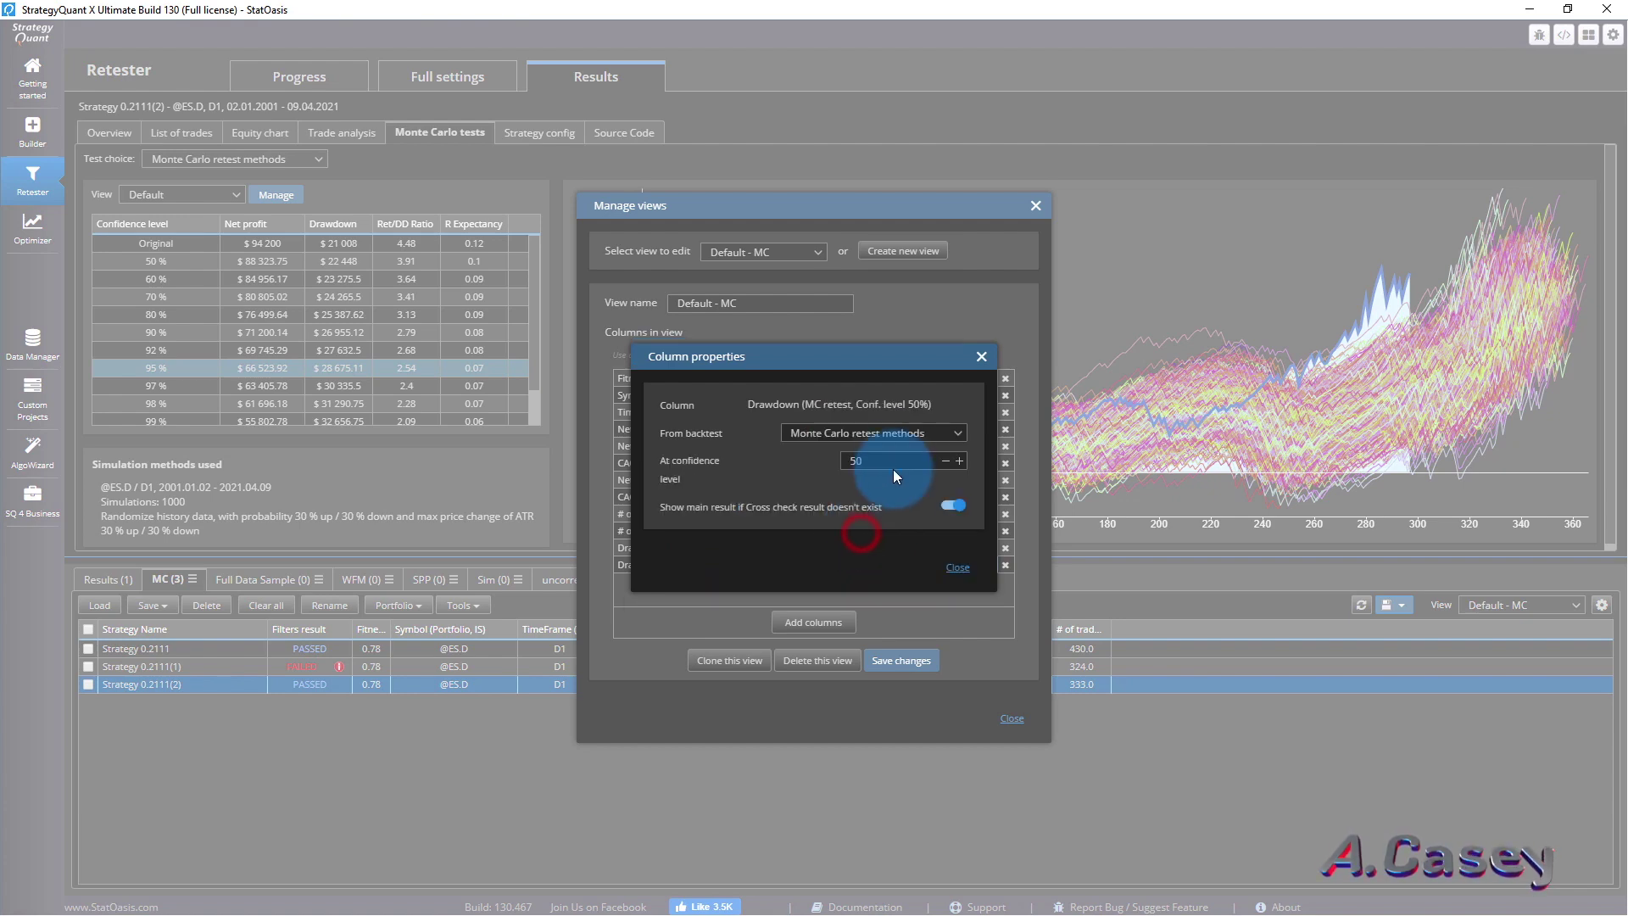
double_click(894, 459)
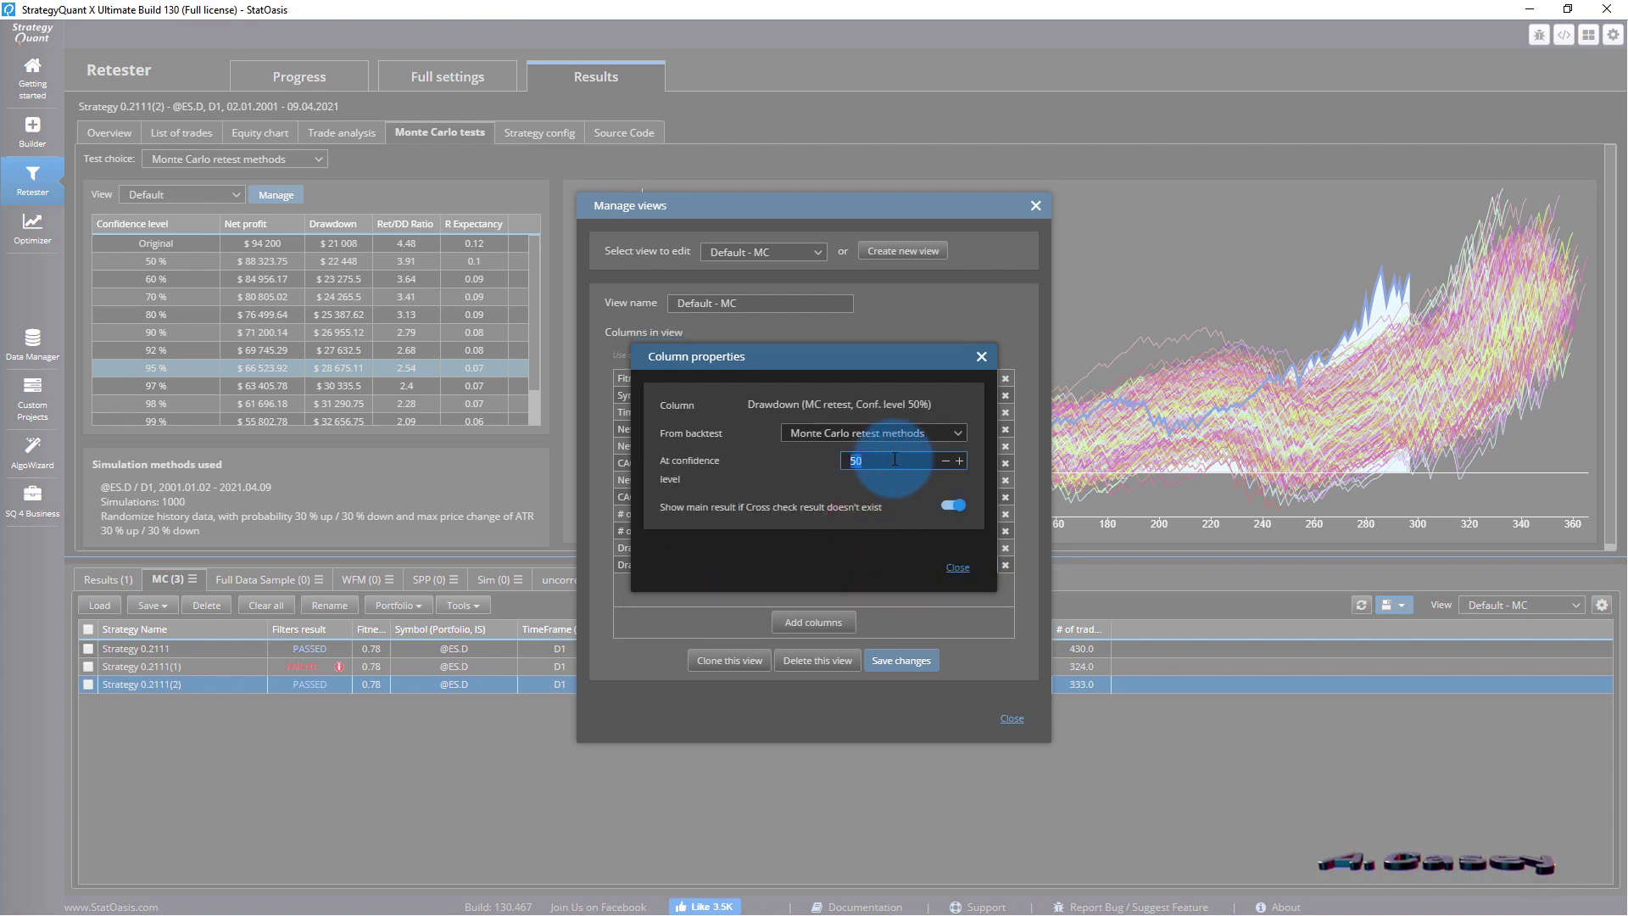
text(98)
click(958, 567)
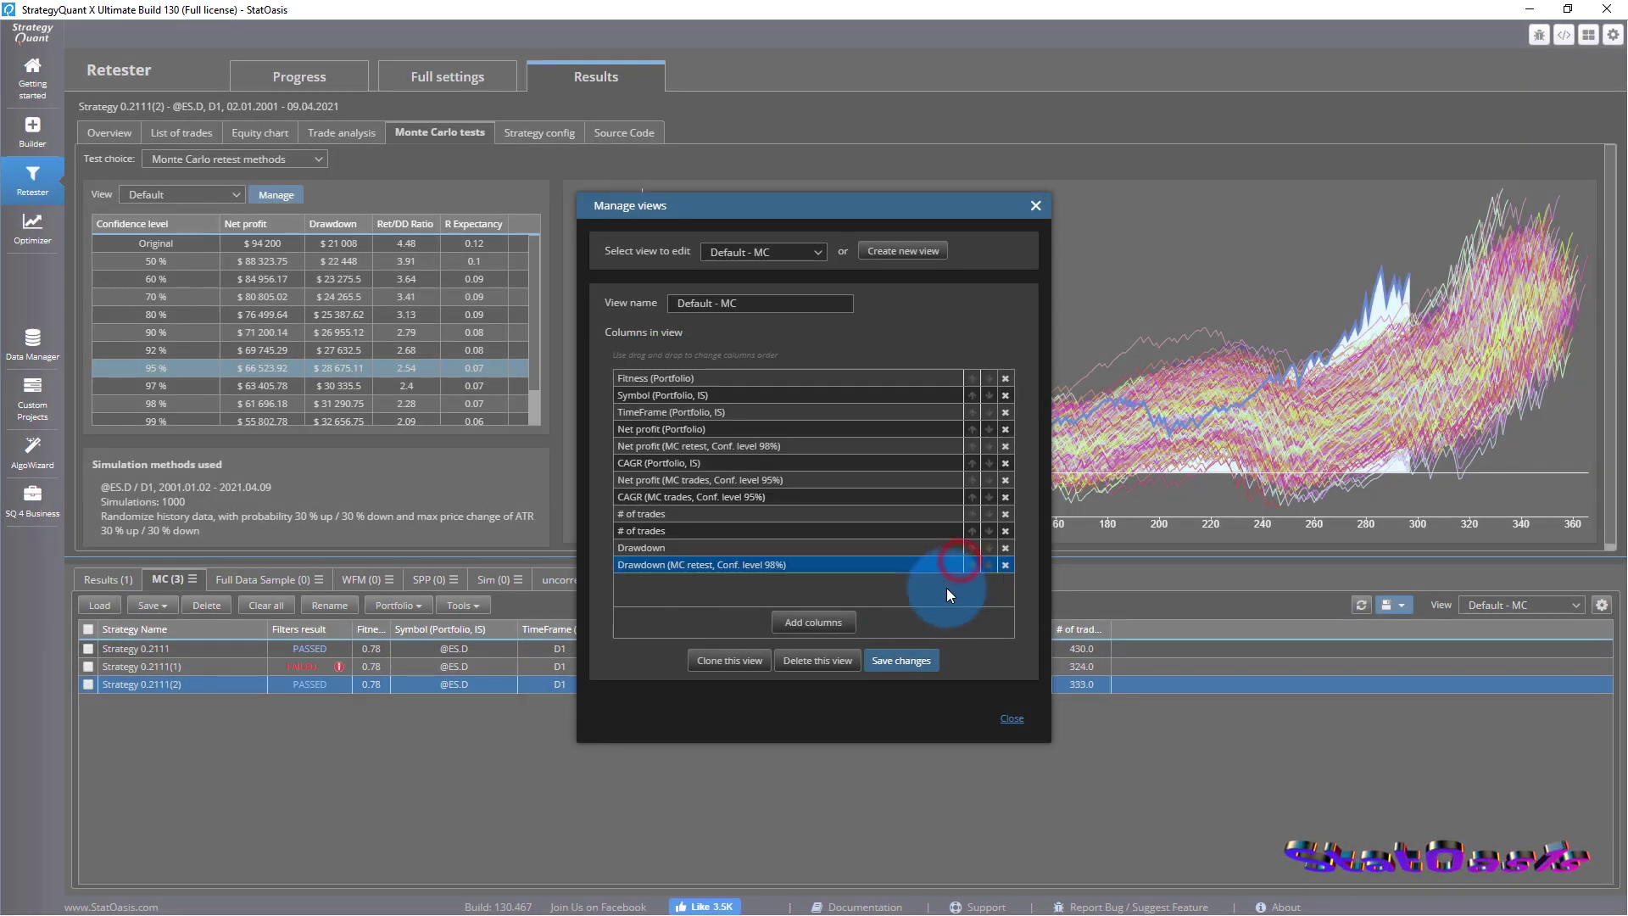
click(902, 660)
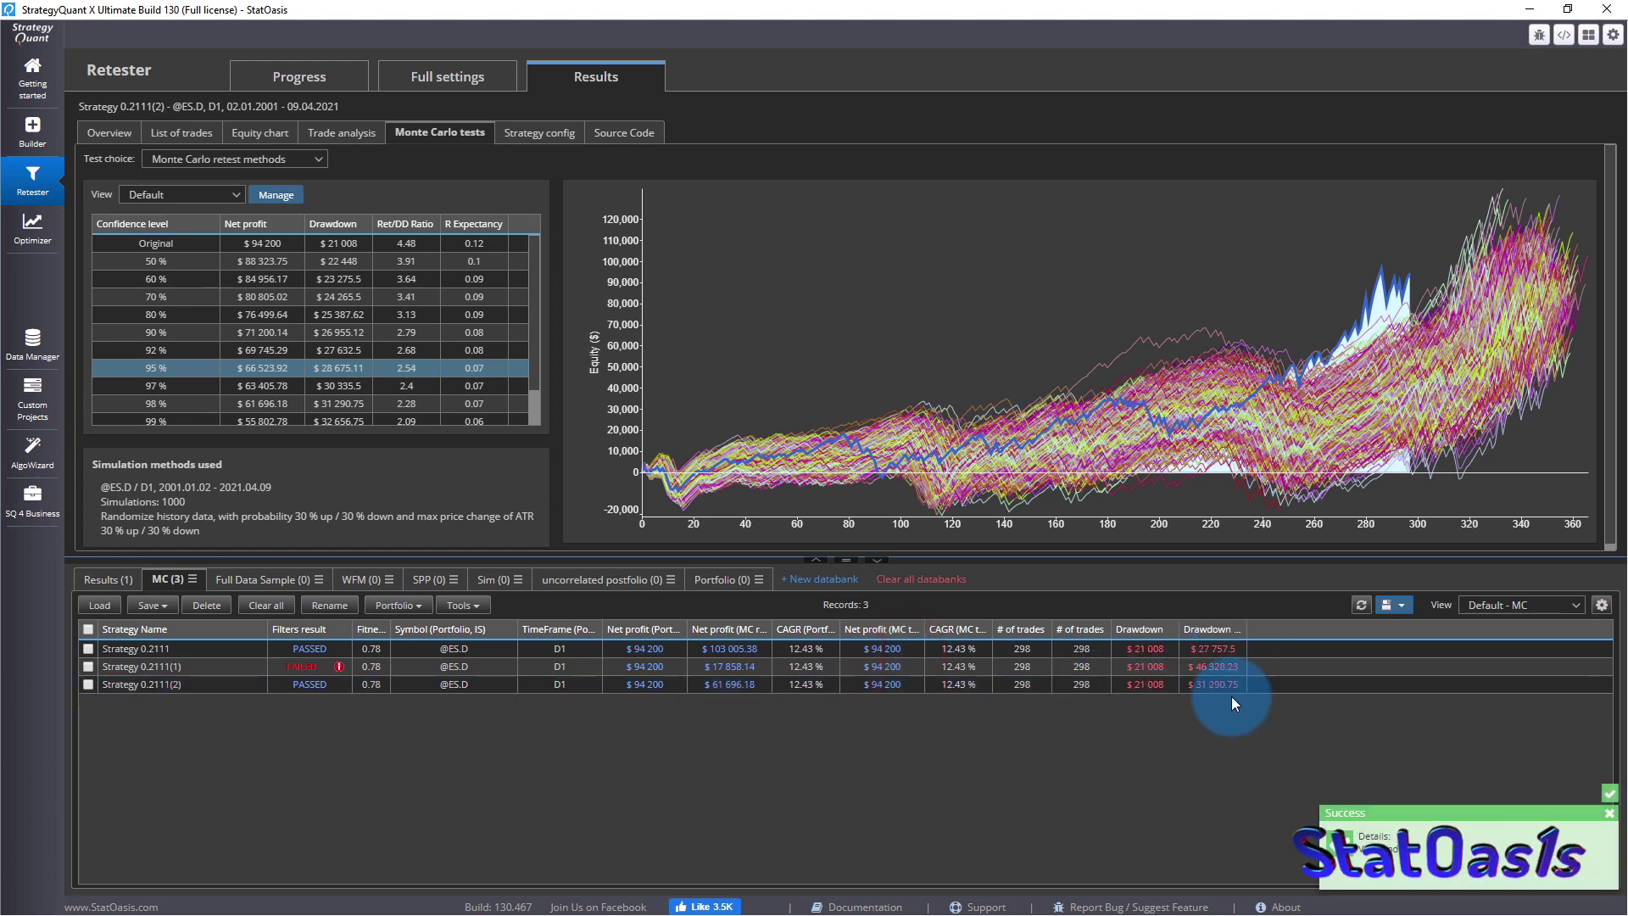
Select Strategy 0.2111(2), then reopen the Monte Carlo retest methods settings from Full settings.
click(1148, 683)
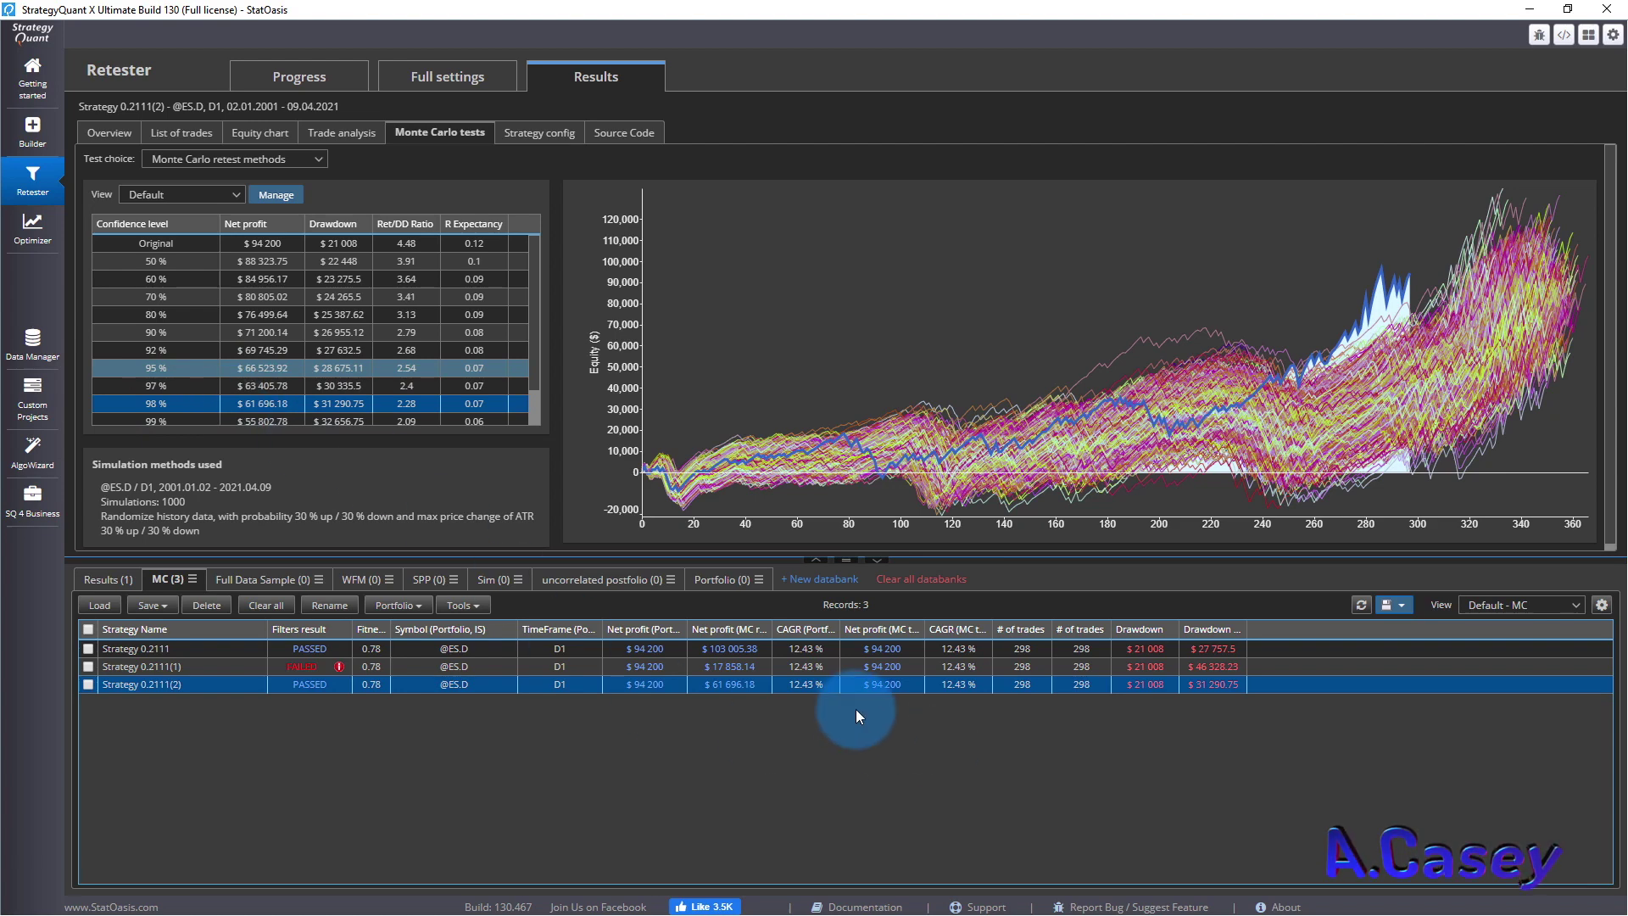
click(437, 78)
click(501, 292)
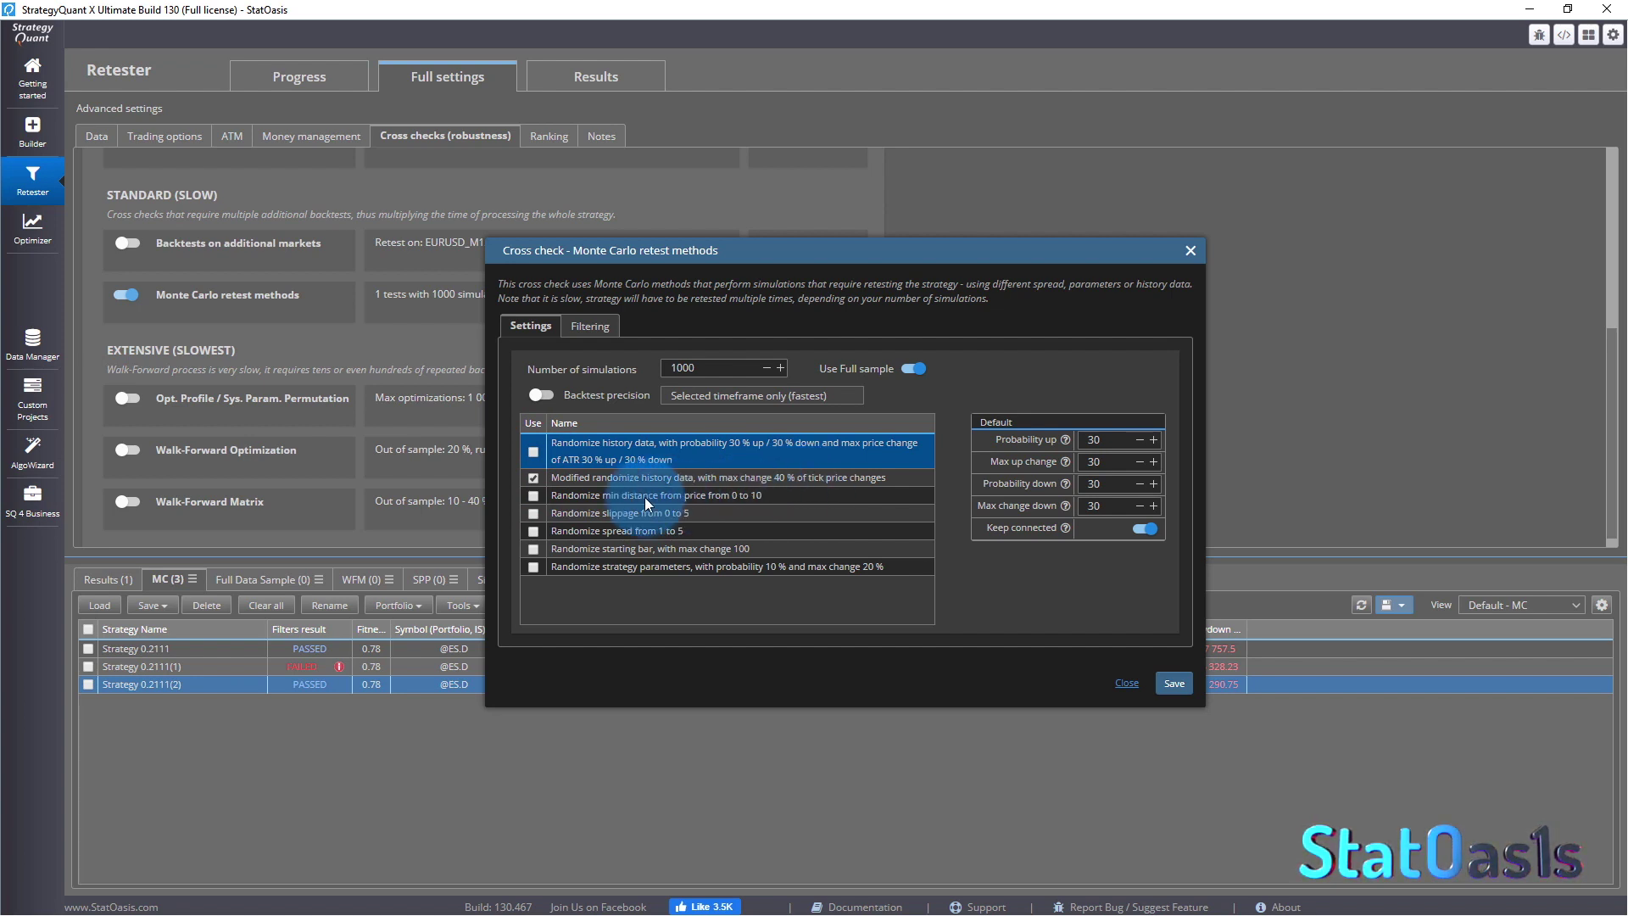
Leave only Modified randomize history data checked among the Monte Carlo methods and save.
click(532, 496)
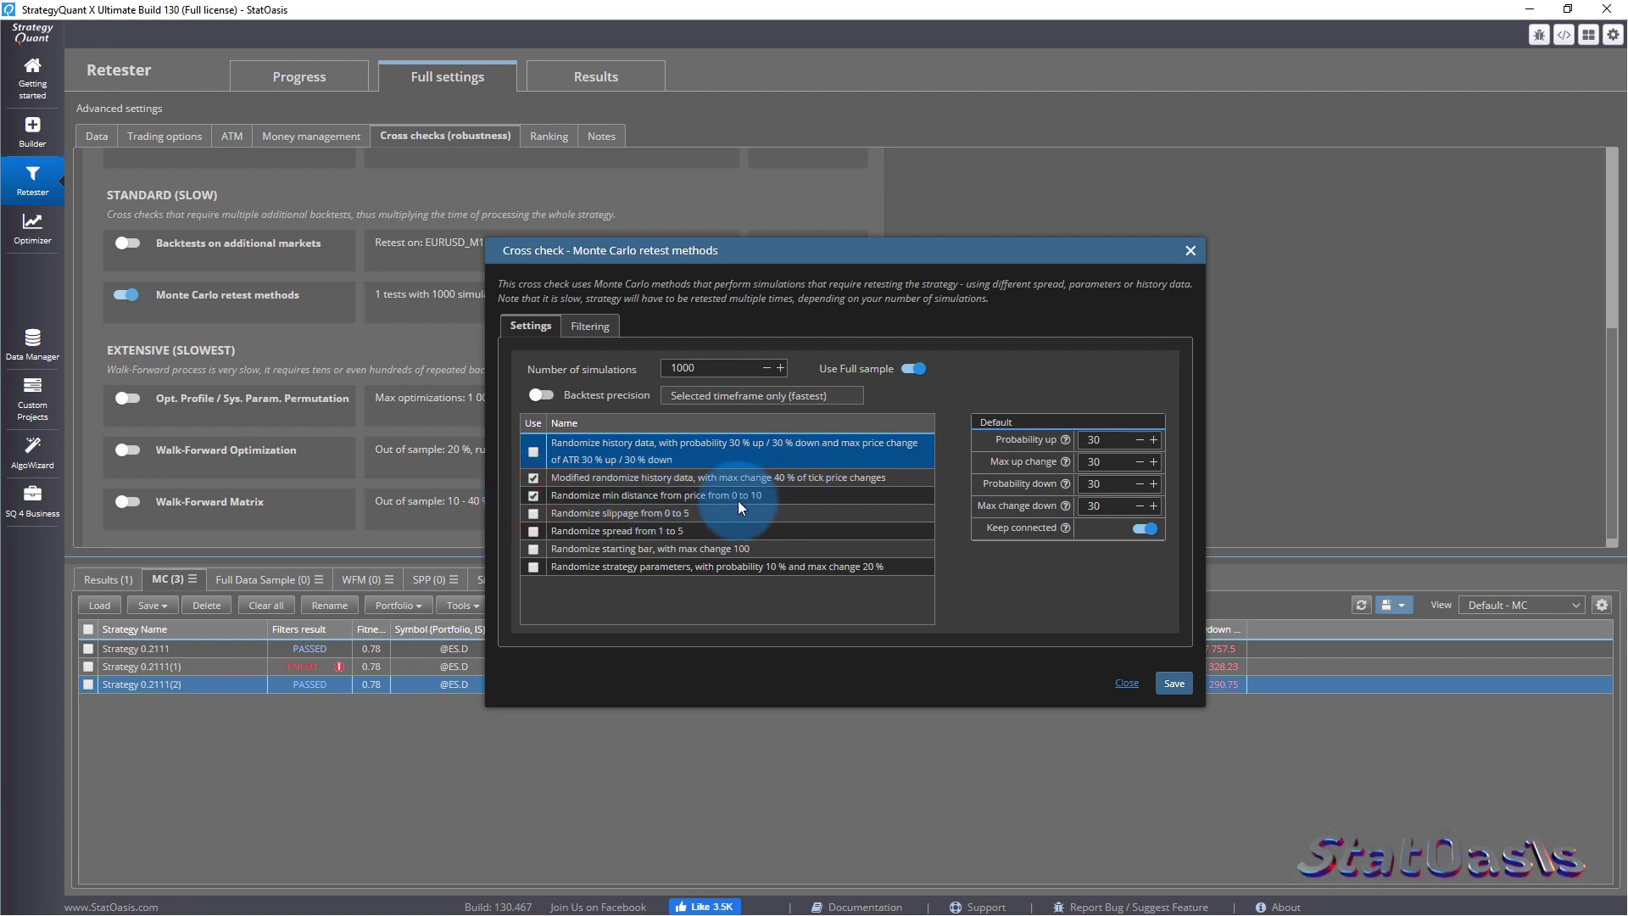
click(534, 514)
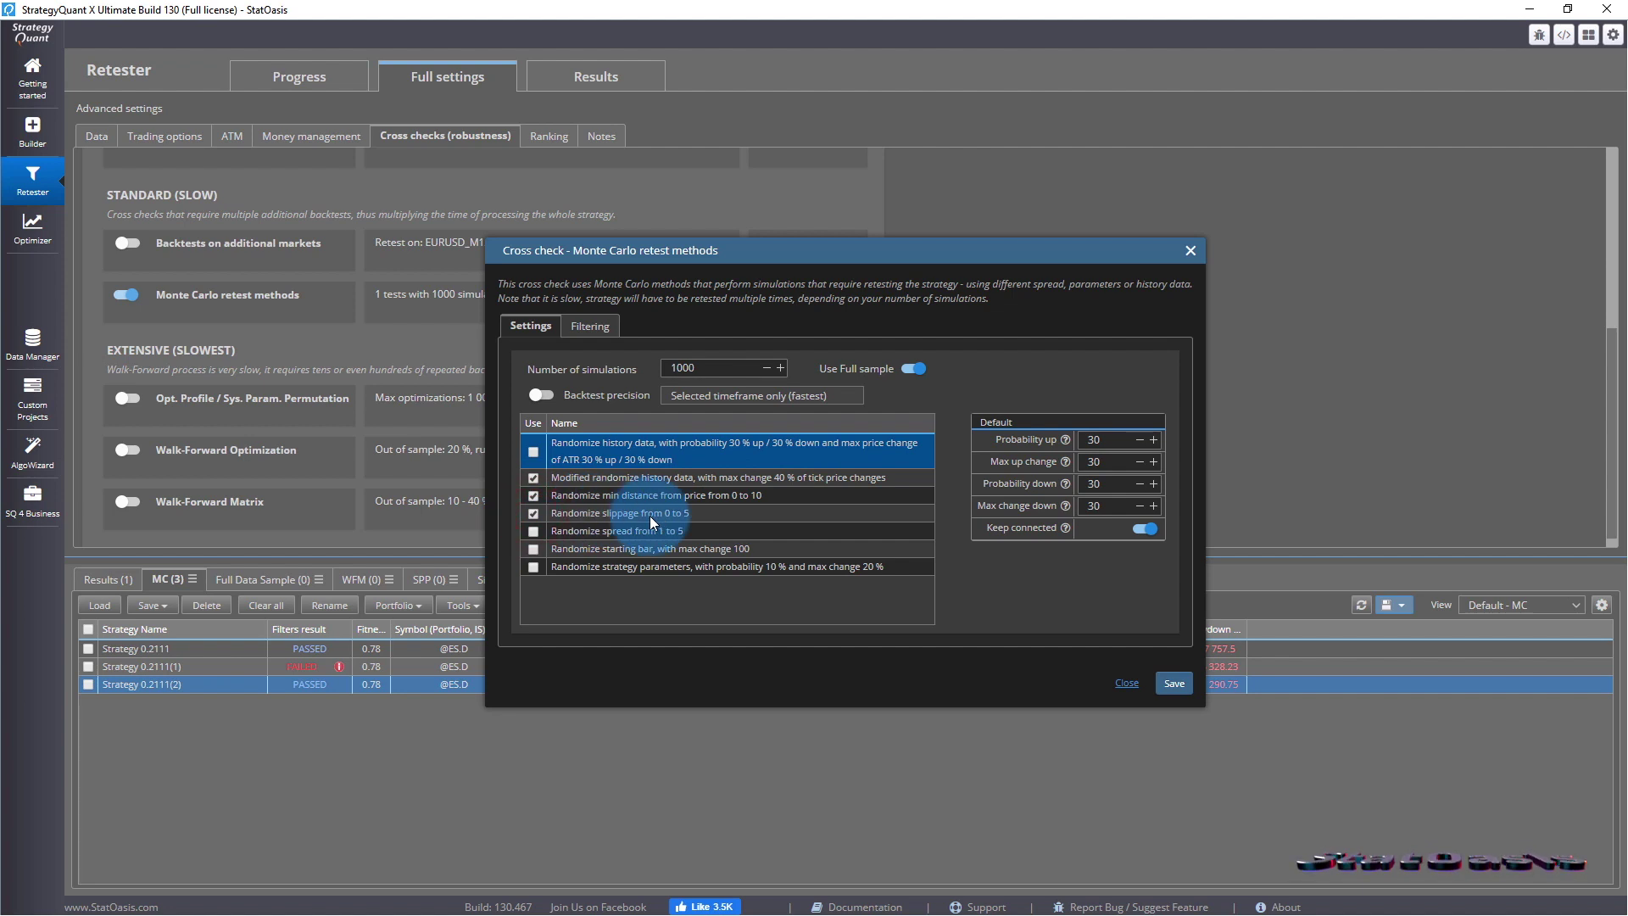
click(533, 532)
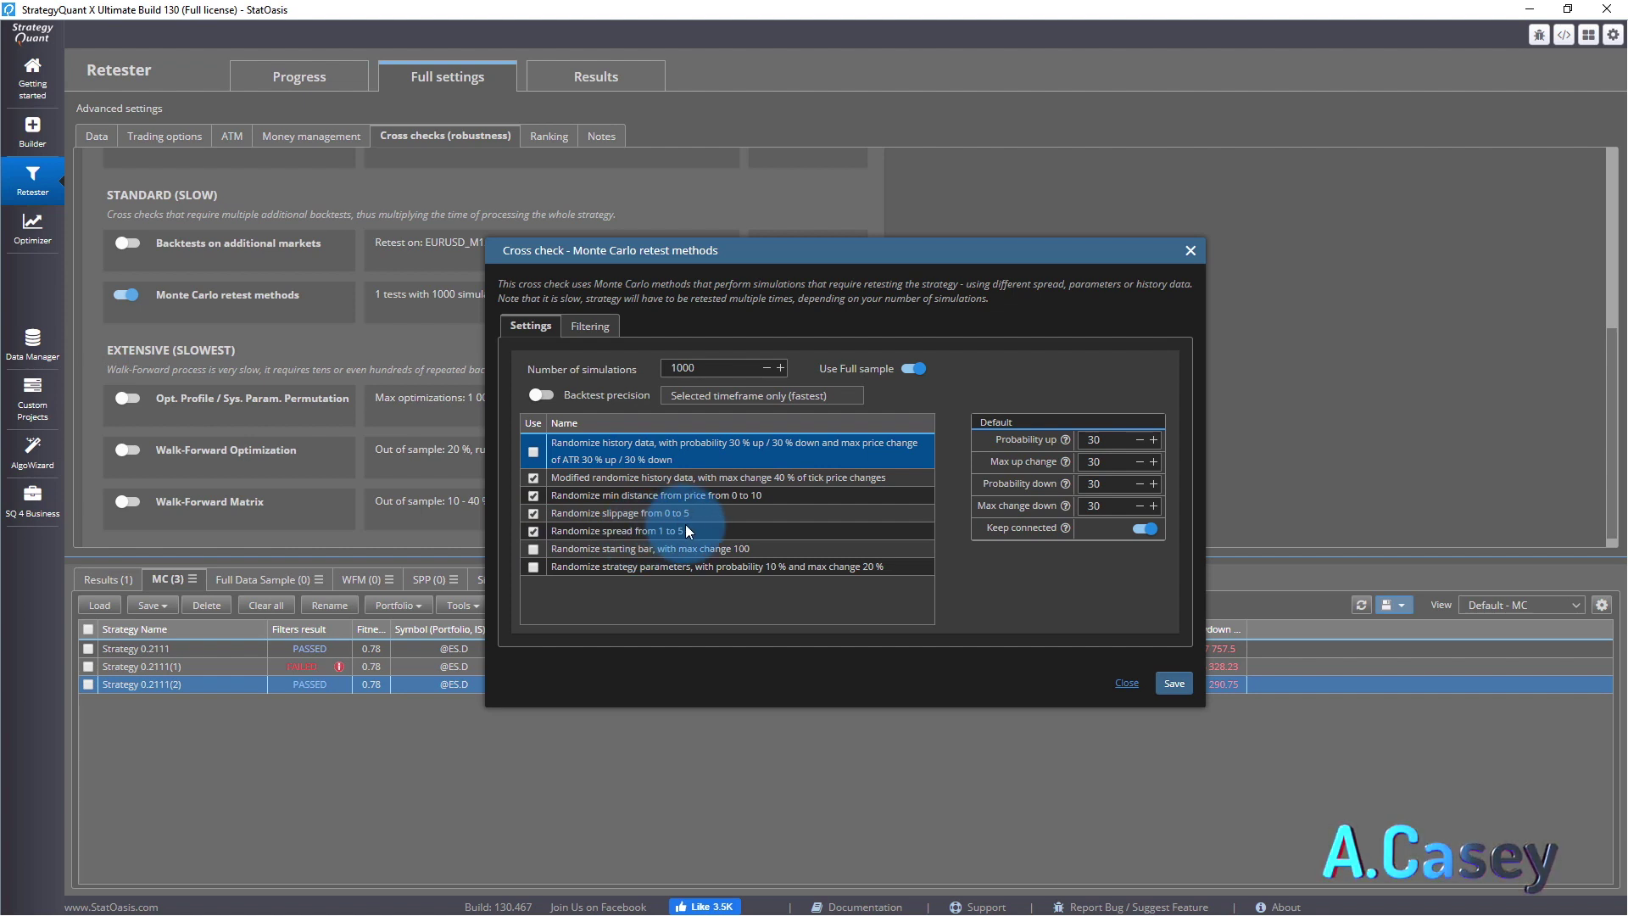
click(533, 495)
click(561, 479)
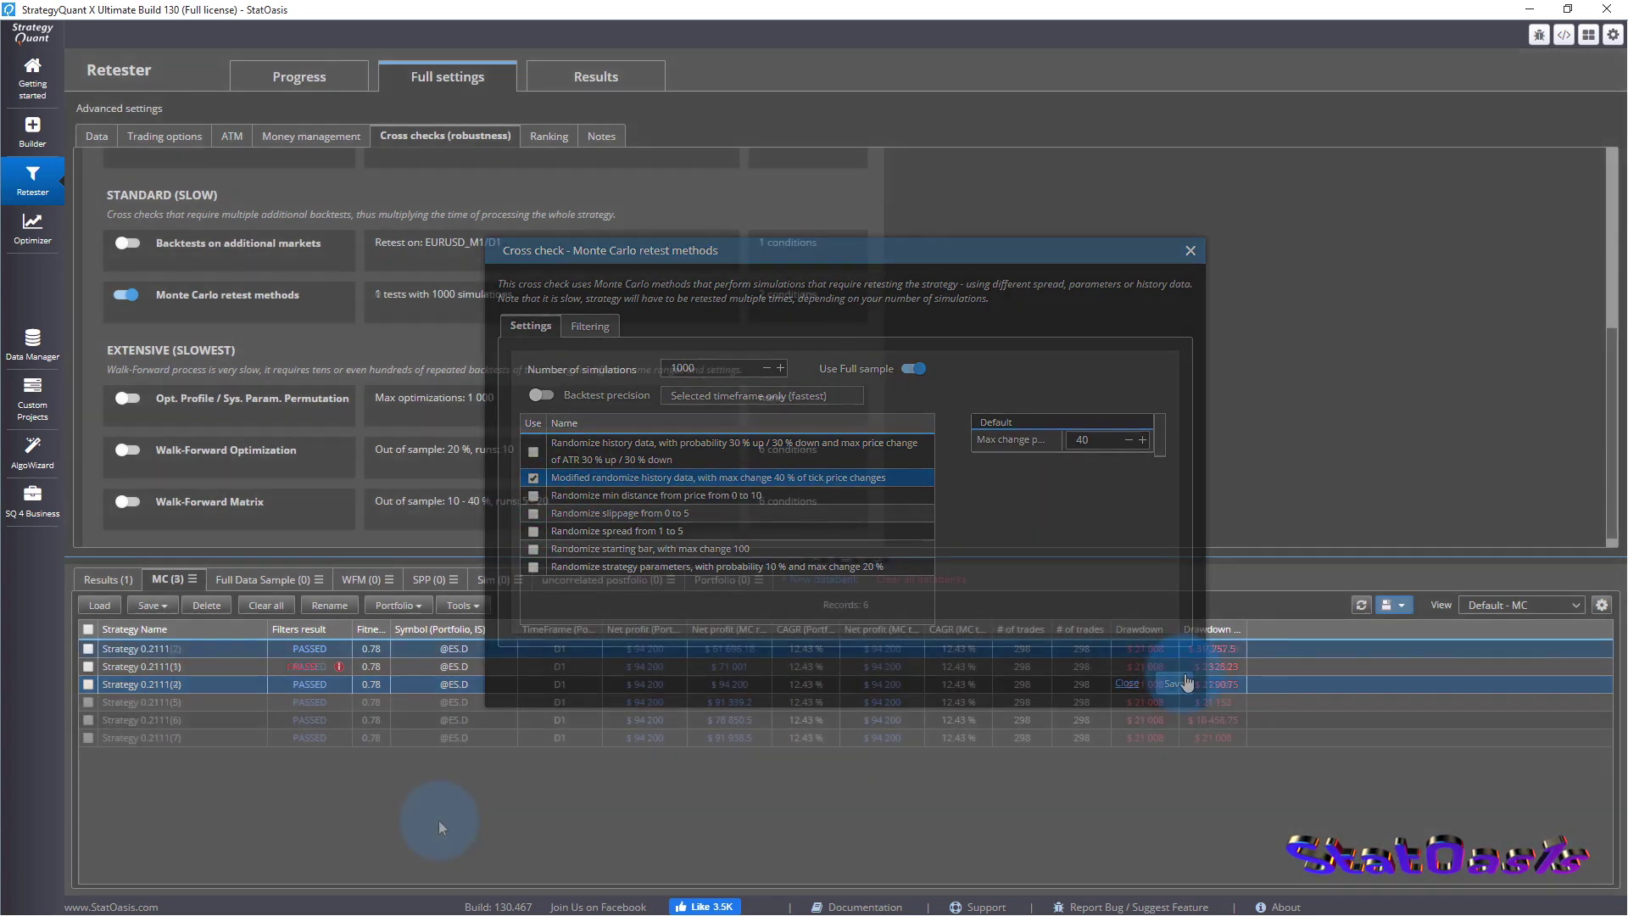
click(1174, 683)
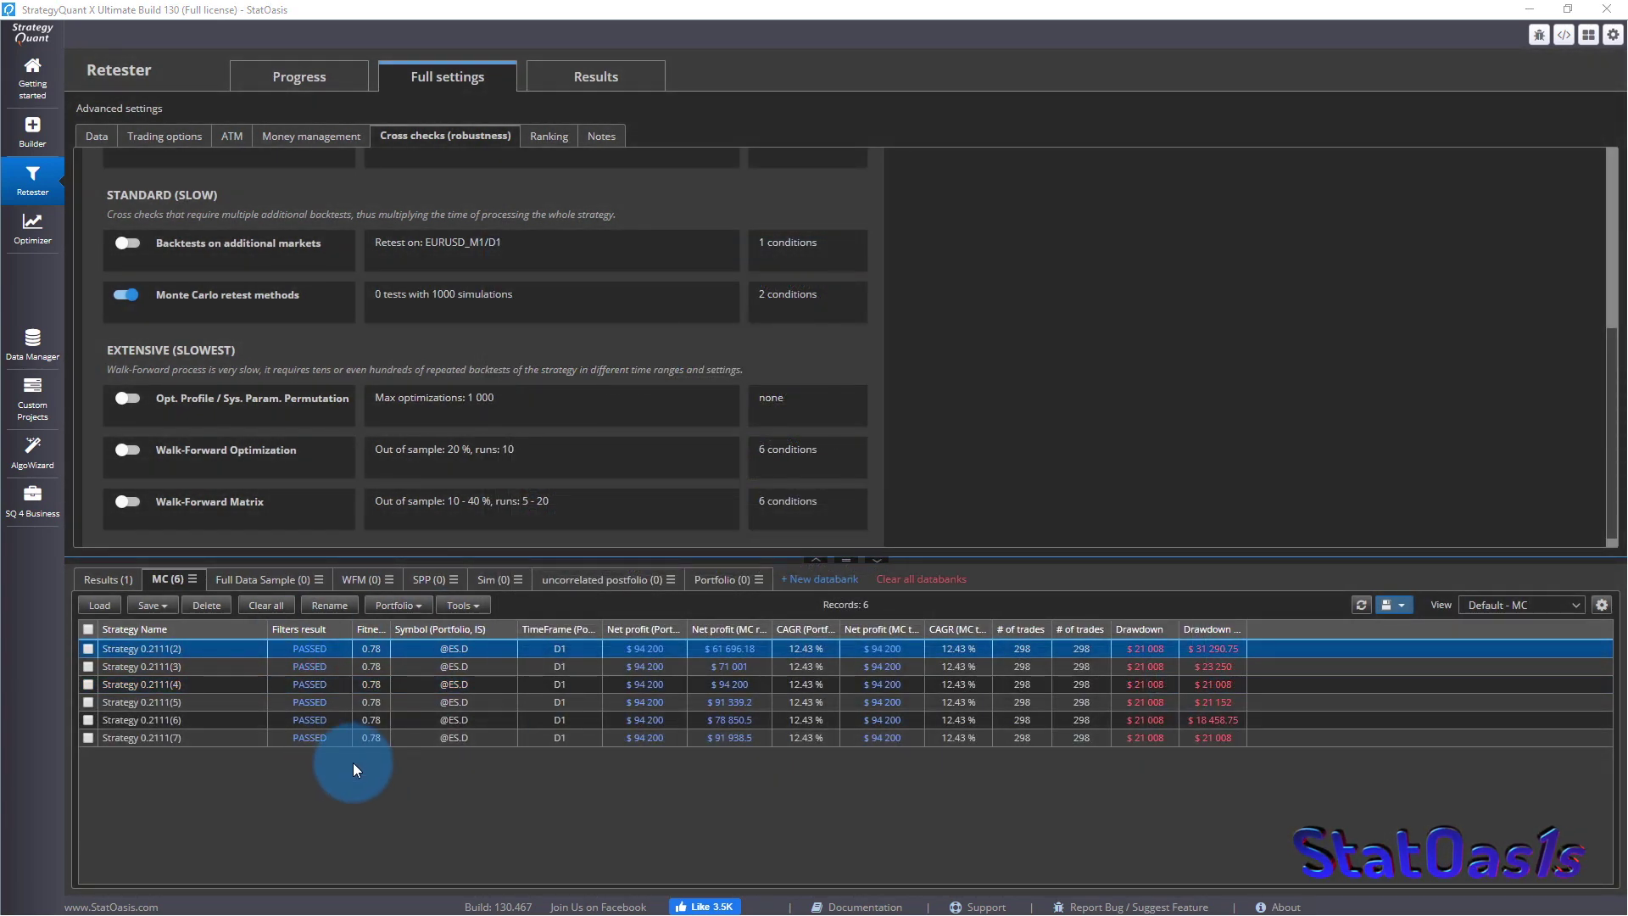
click(497, 309)
click(599, 480)
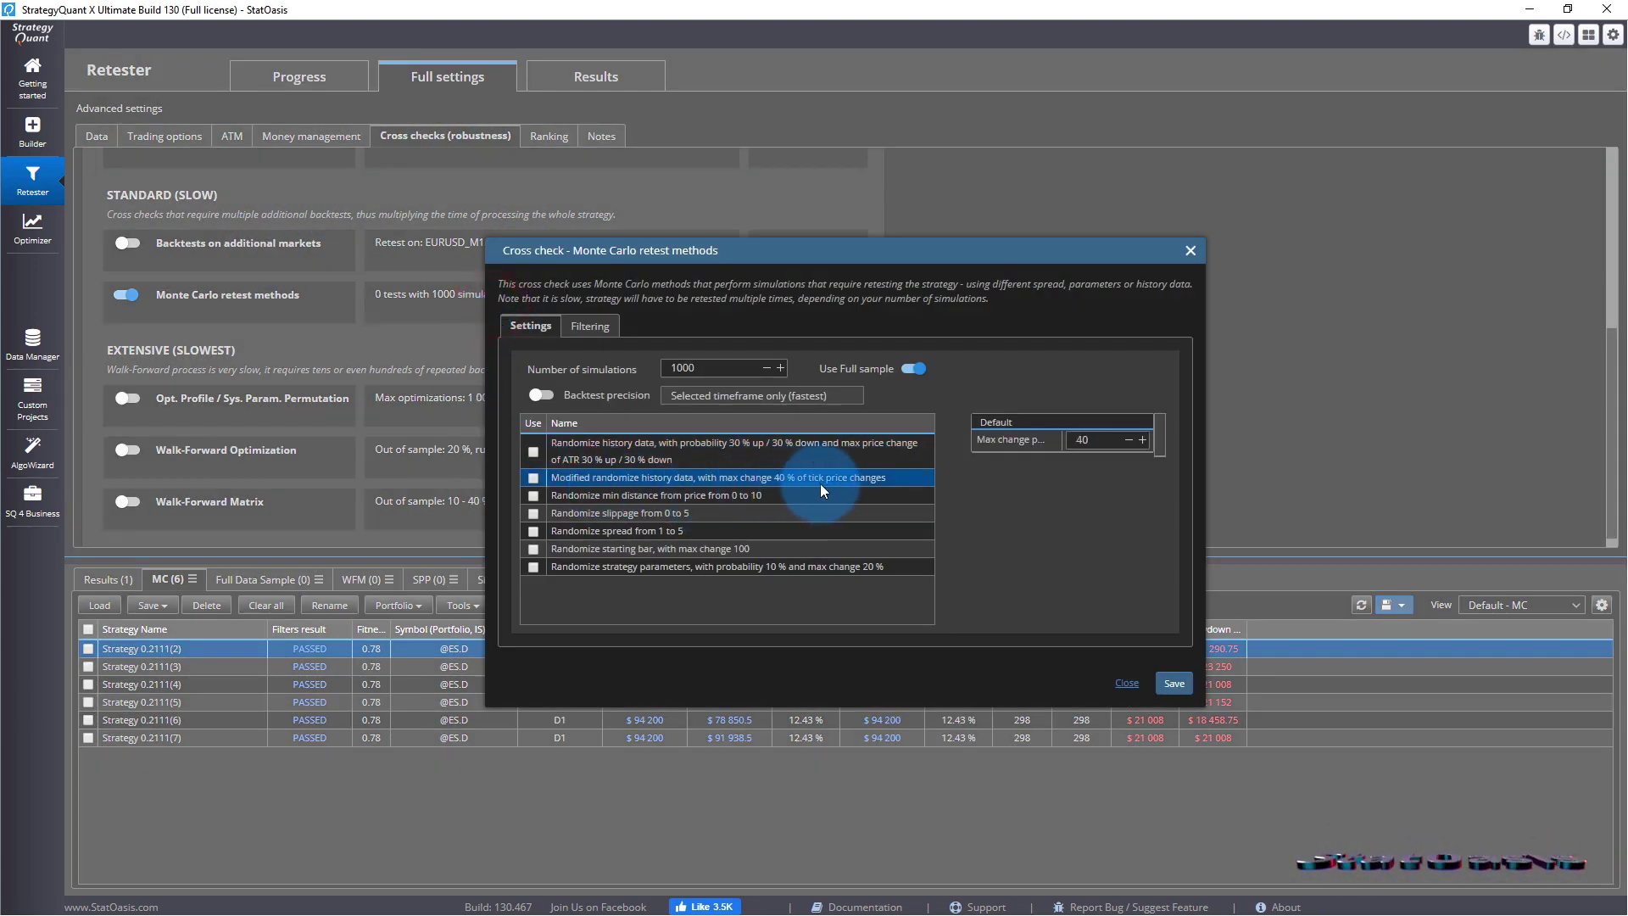
click(777, 495)
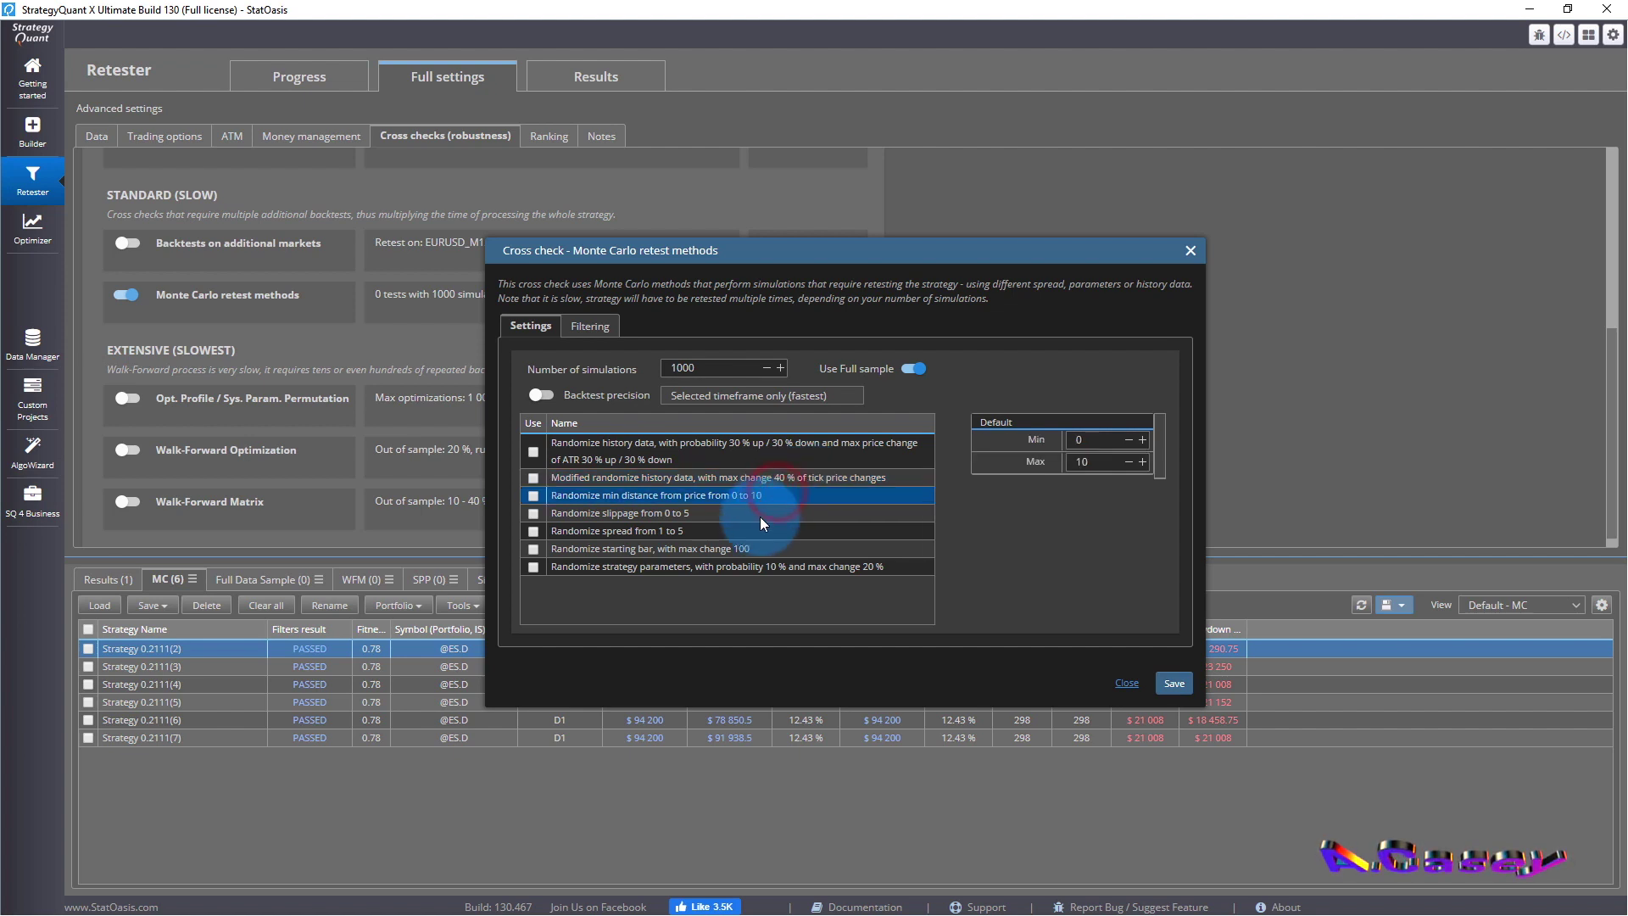
click(728, 514)
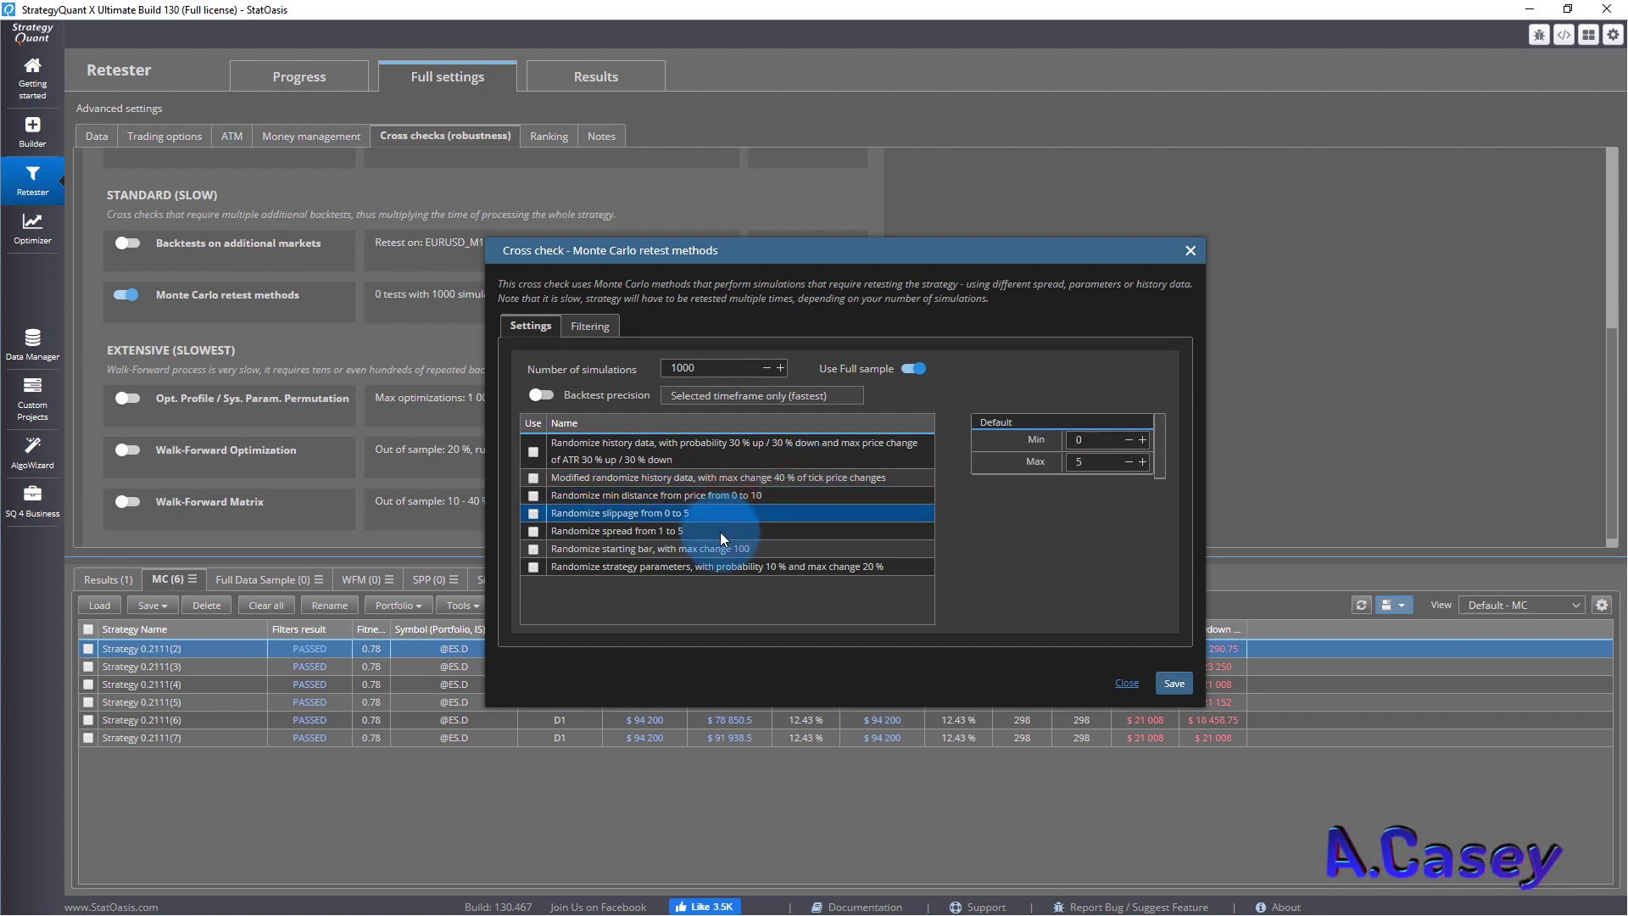
click(716, 531)
click(745, 551)
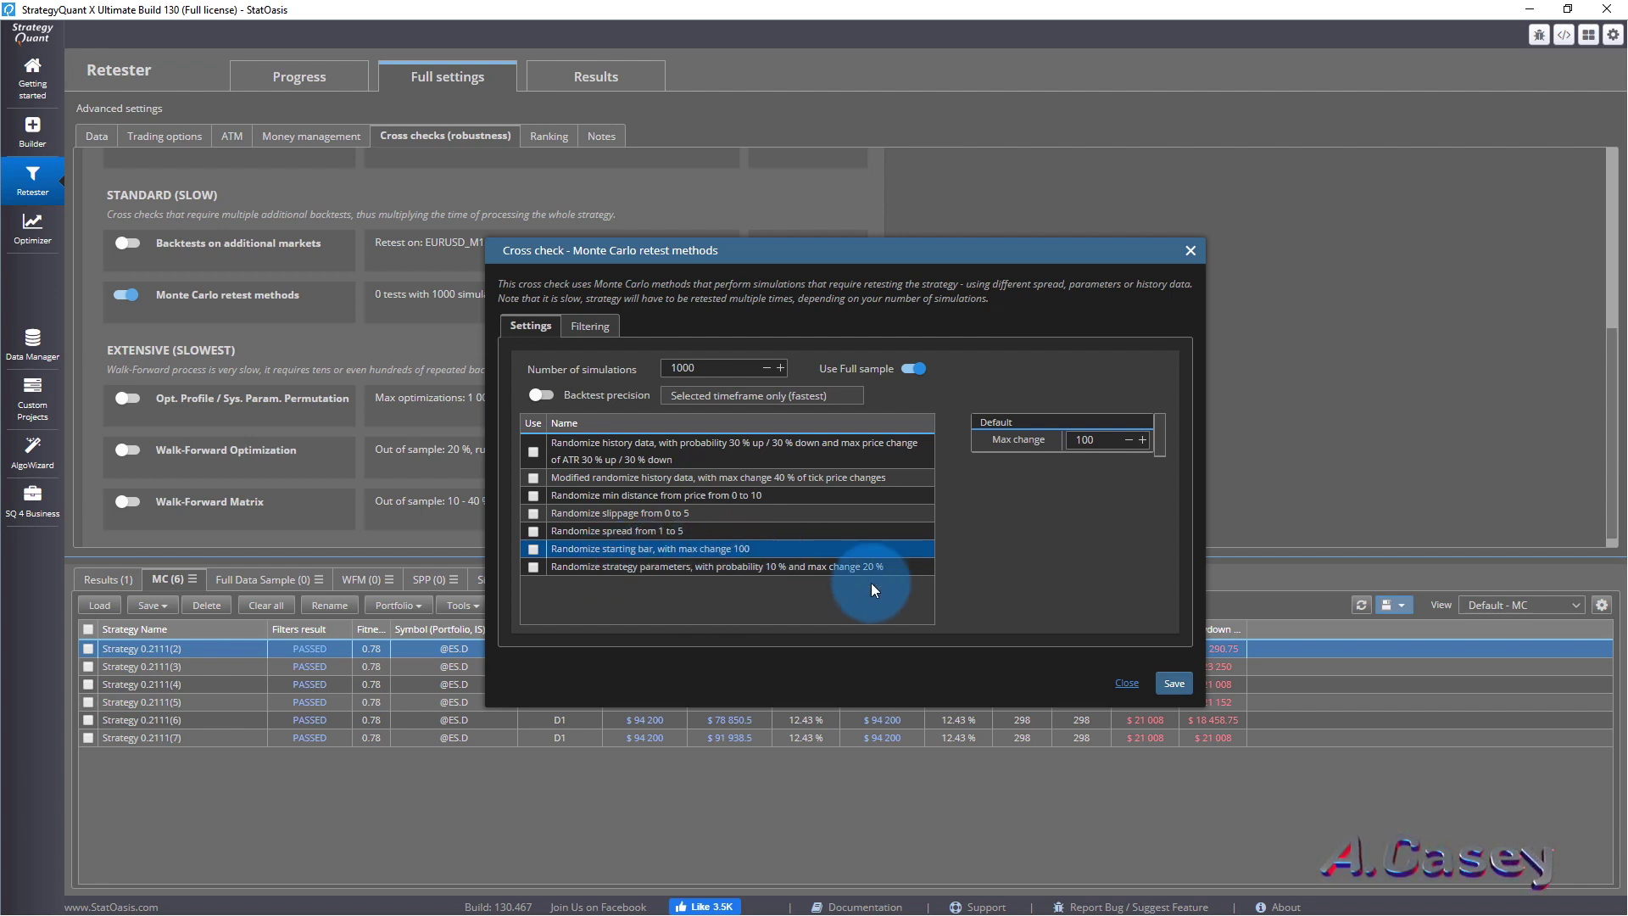
click(1133, 686)
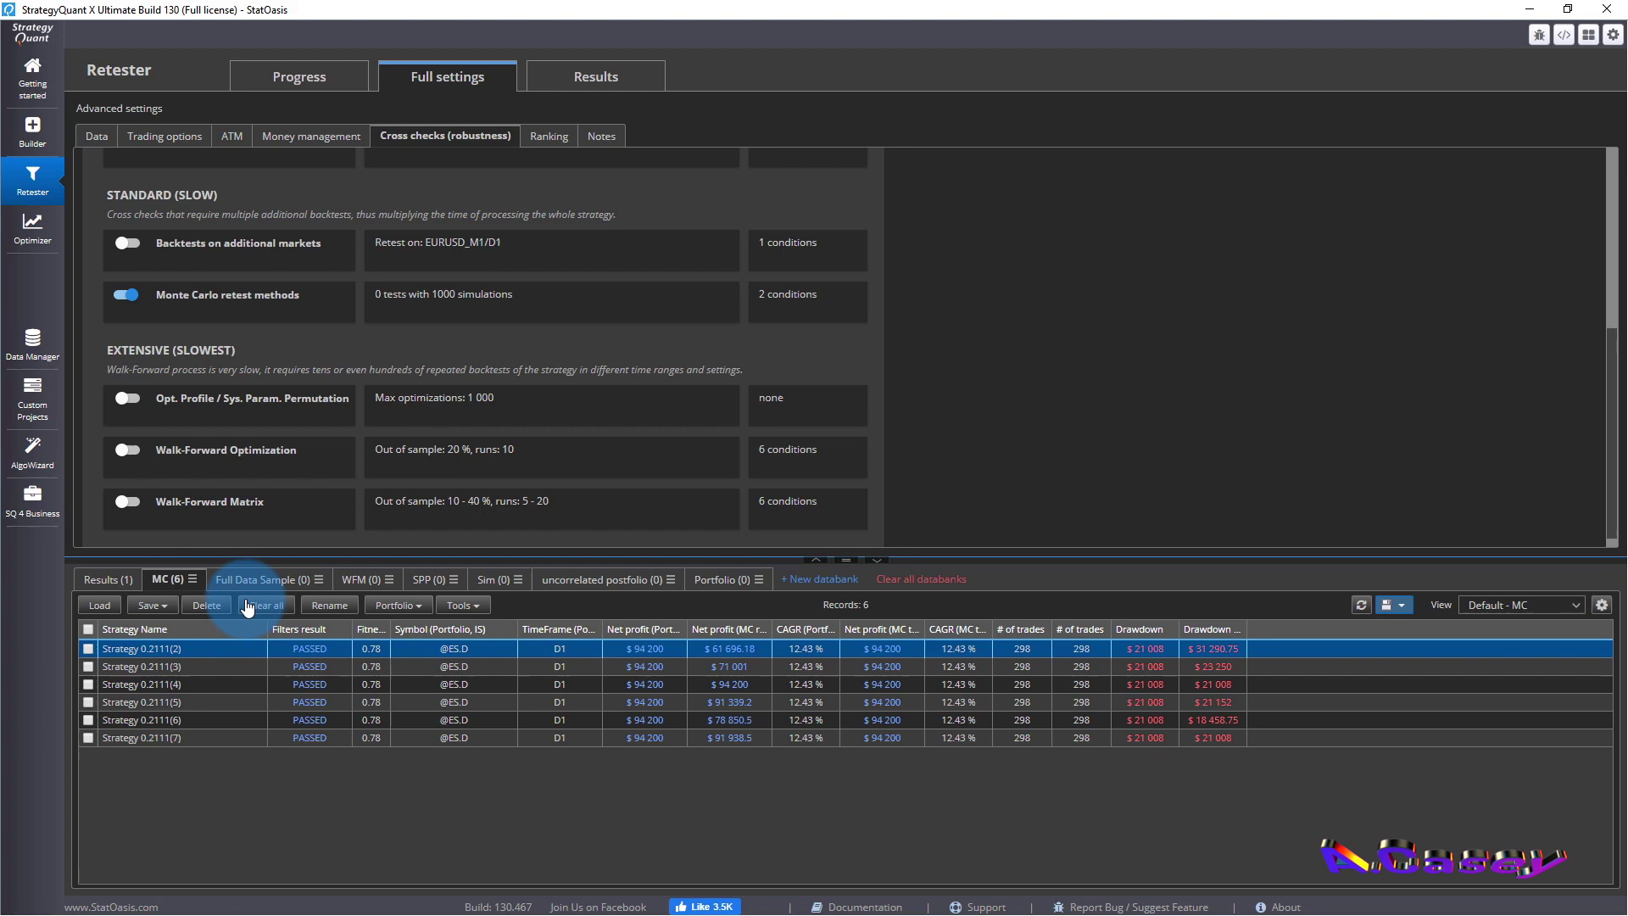
Recheck the Monte Carlo settings, then step through Strategy 0.2111(3) to 0.2111(7) in the MC databank.
click(462, 297)
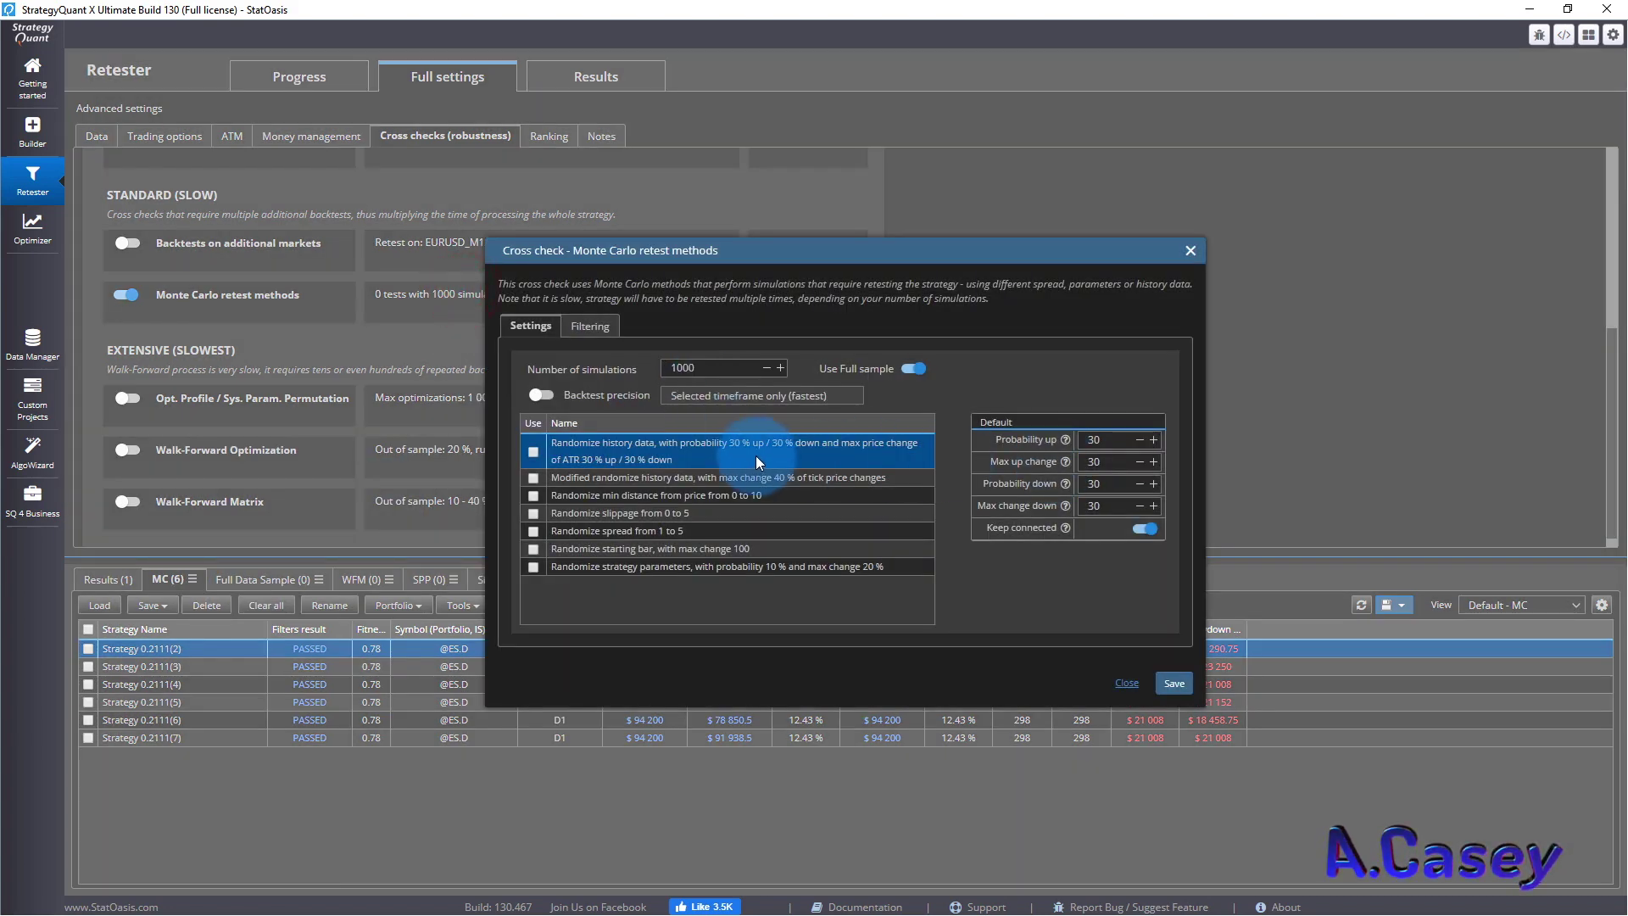
click(1129, 684)
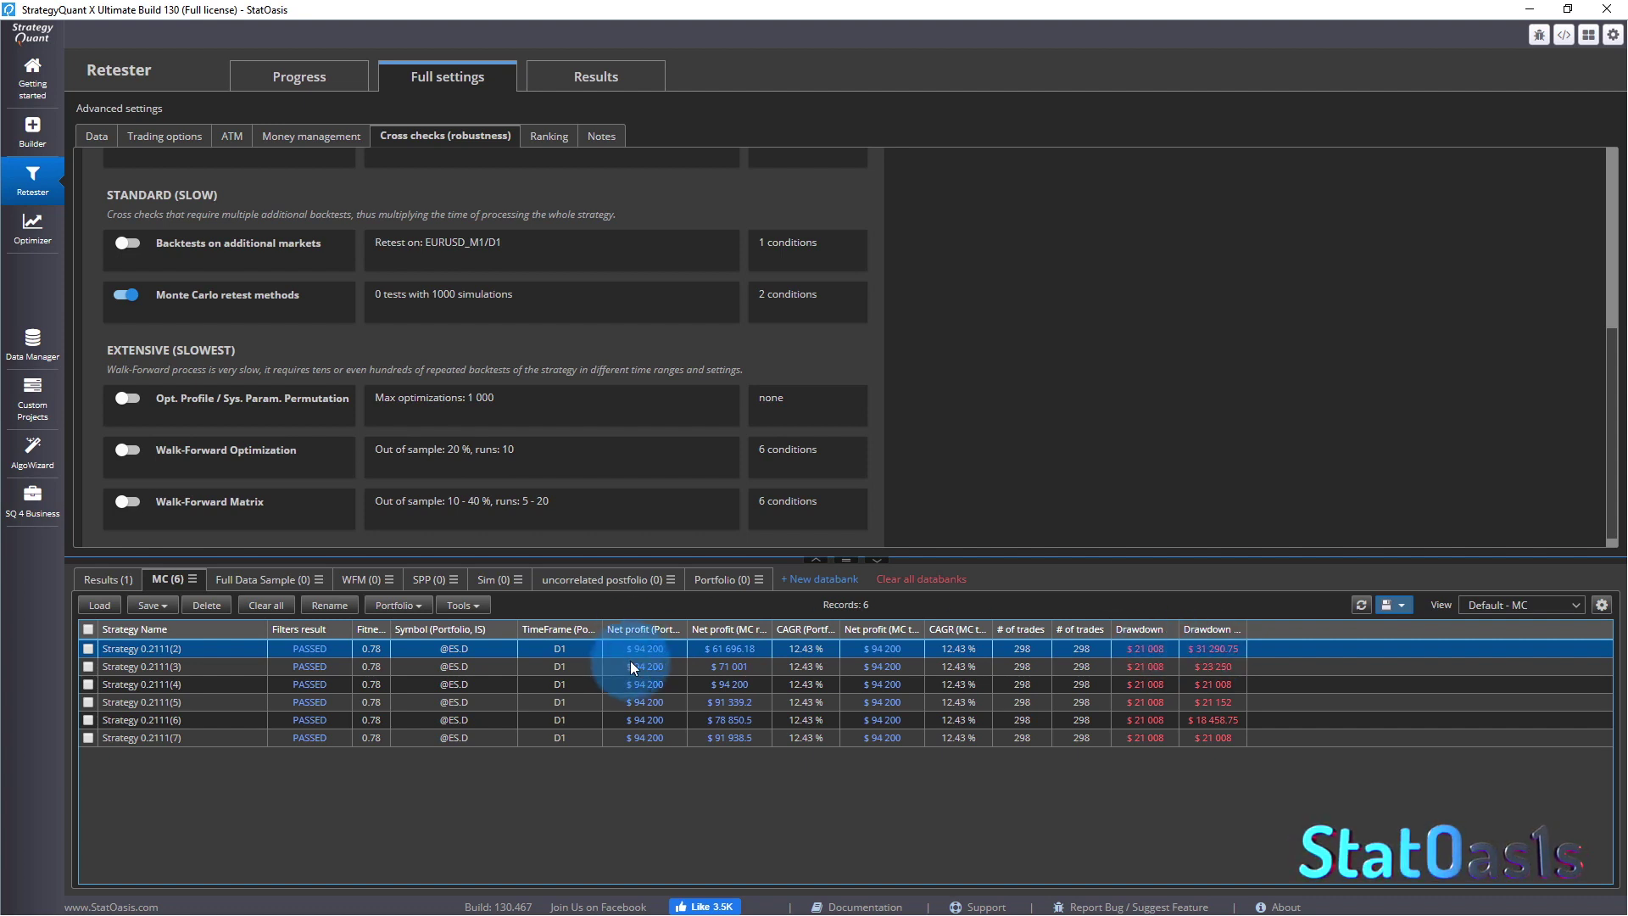
click(741, 668)
click(738, 683)
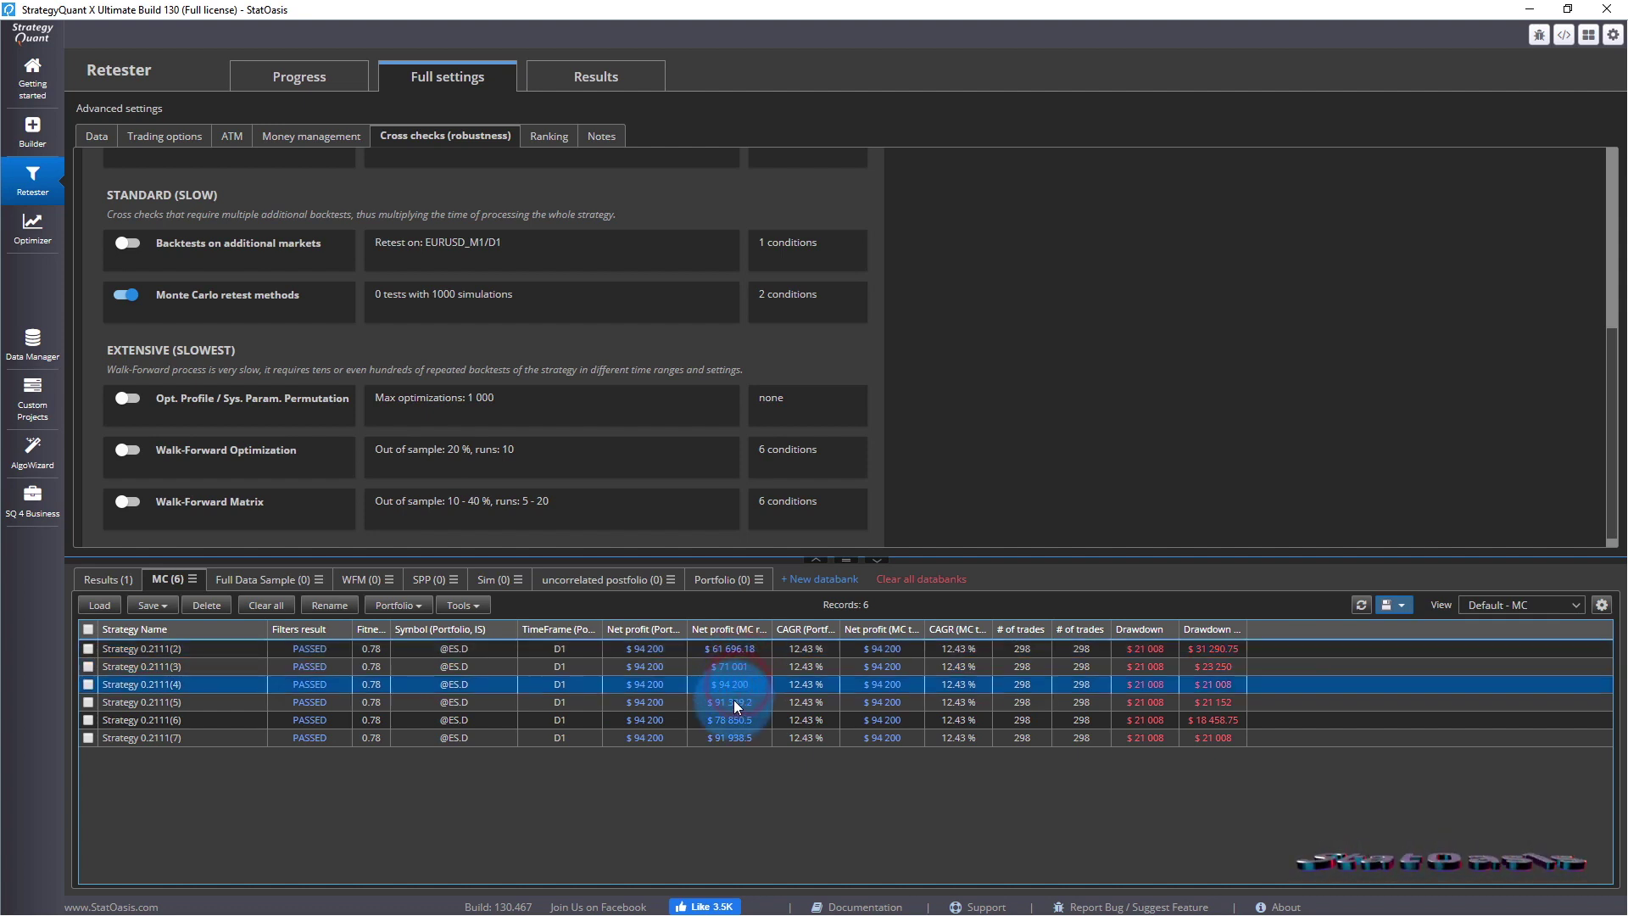
click(735, 700)
click(732, 720)
click(730, 738)
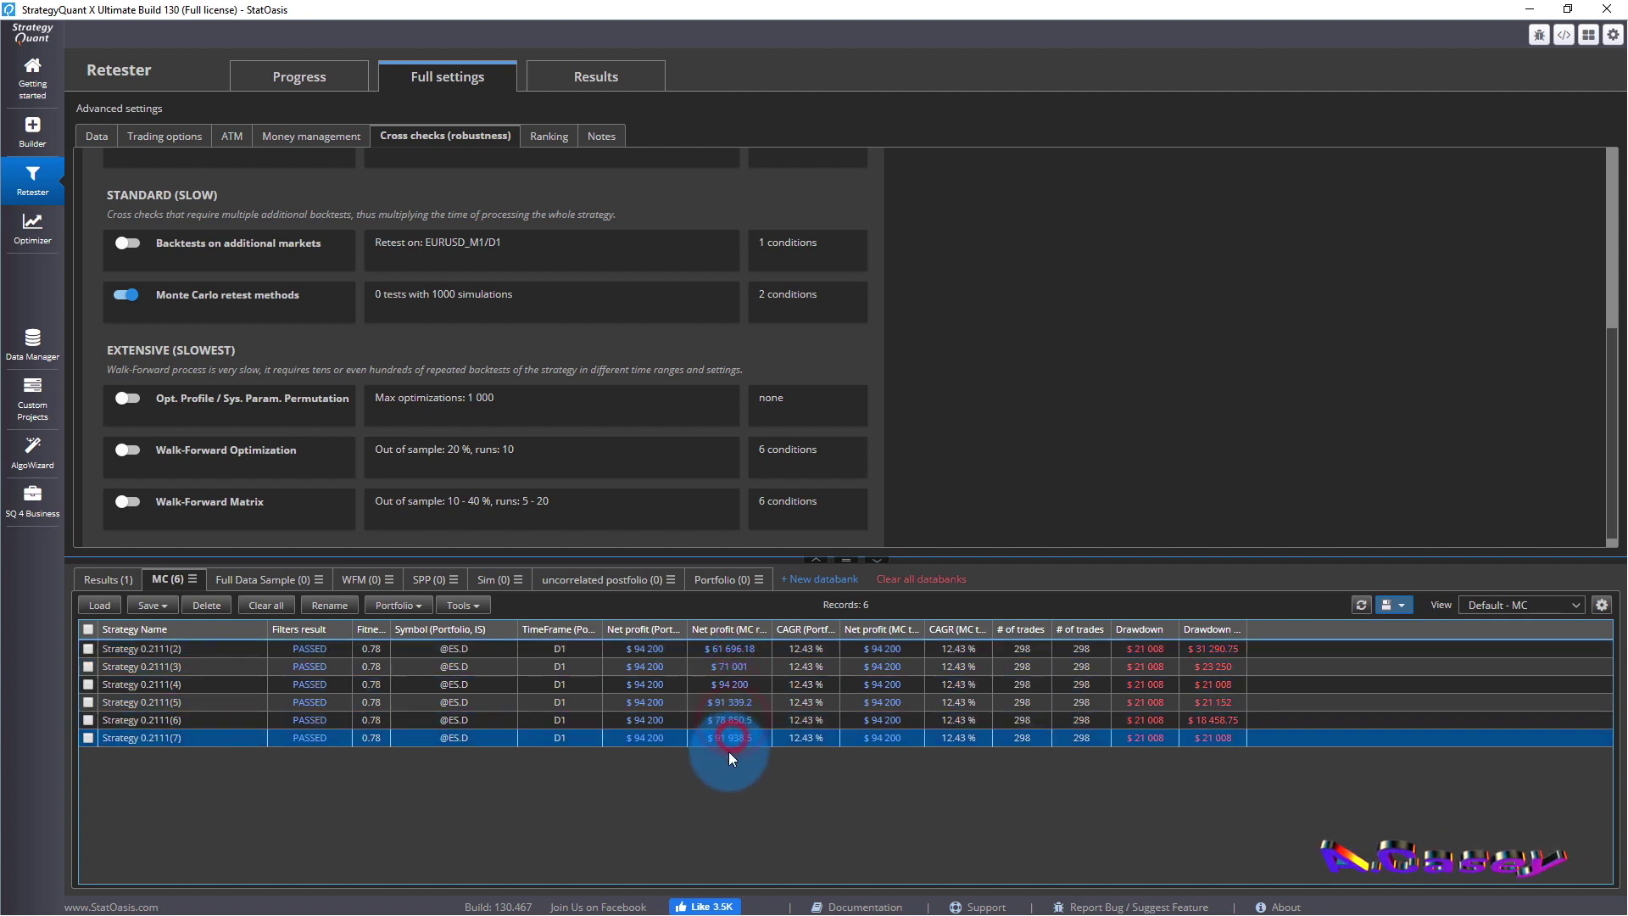
Compare Strategies 0.2111(3), (4), (7) and (5) in the MC databank, then return to the cross-check settings.
double_click(1153, 668)
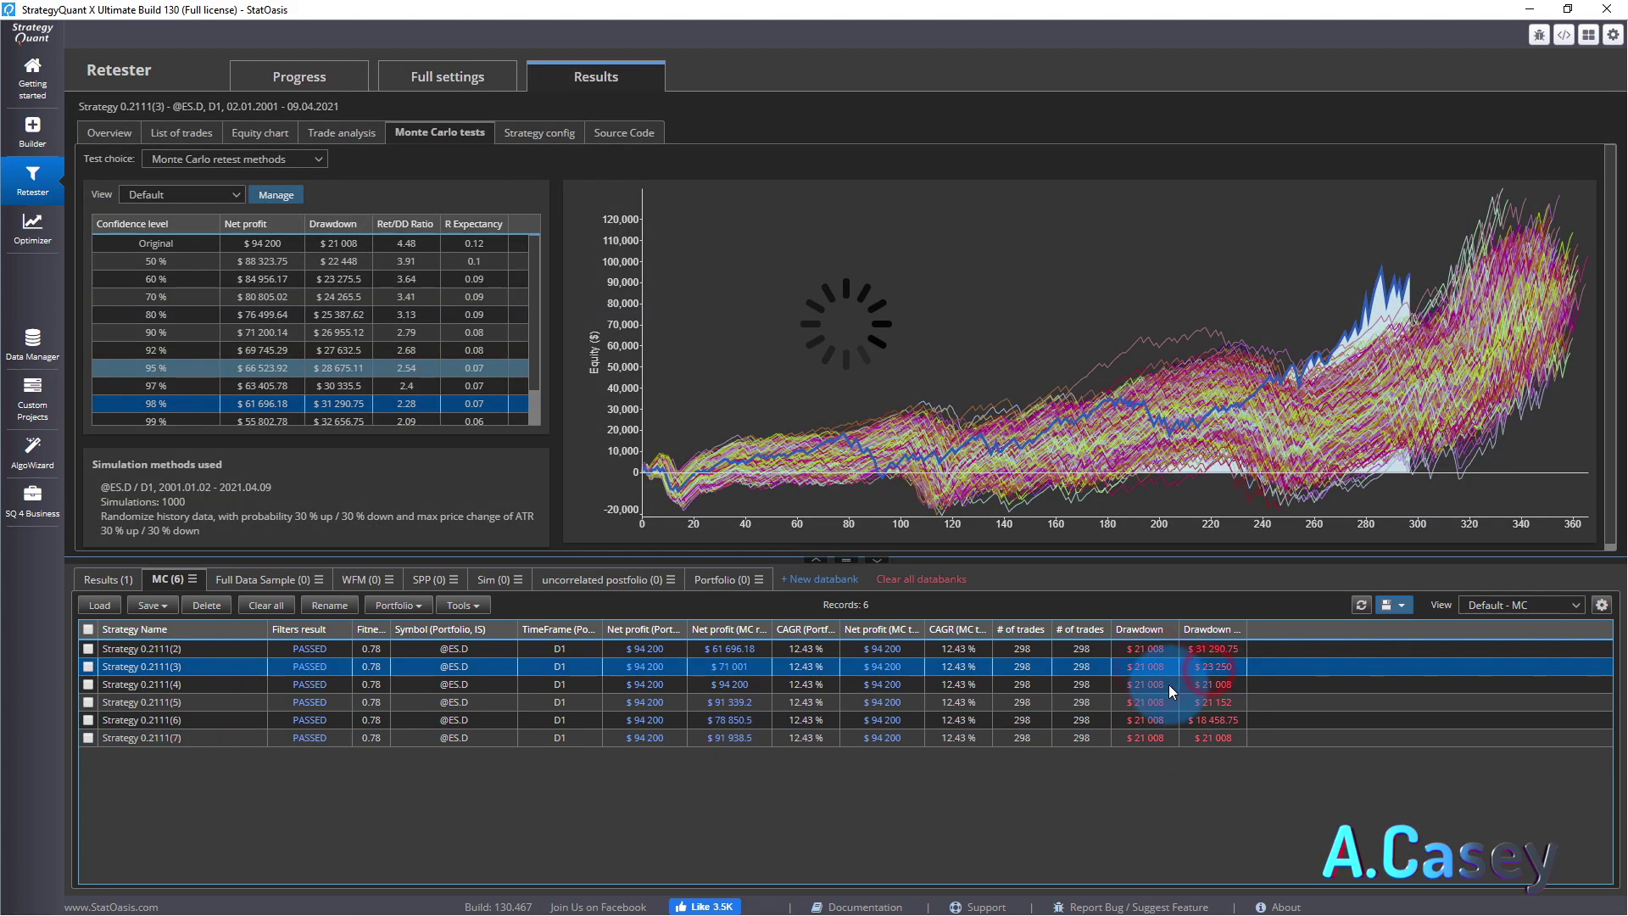
click(1149, 687)
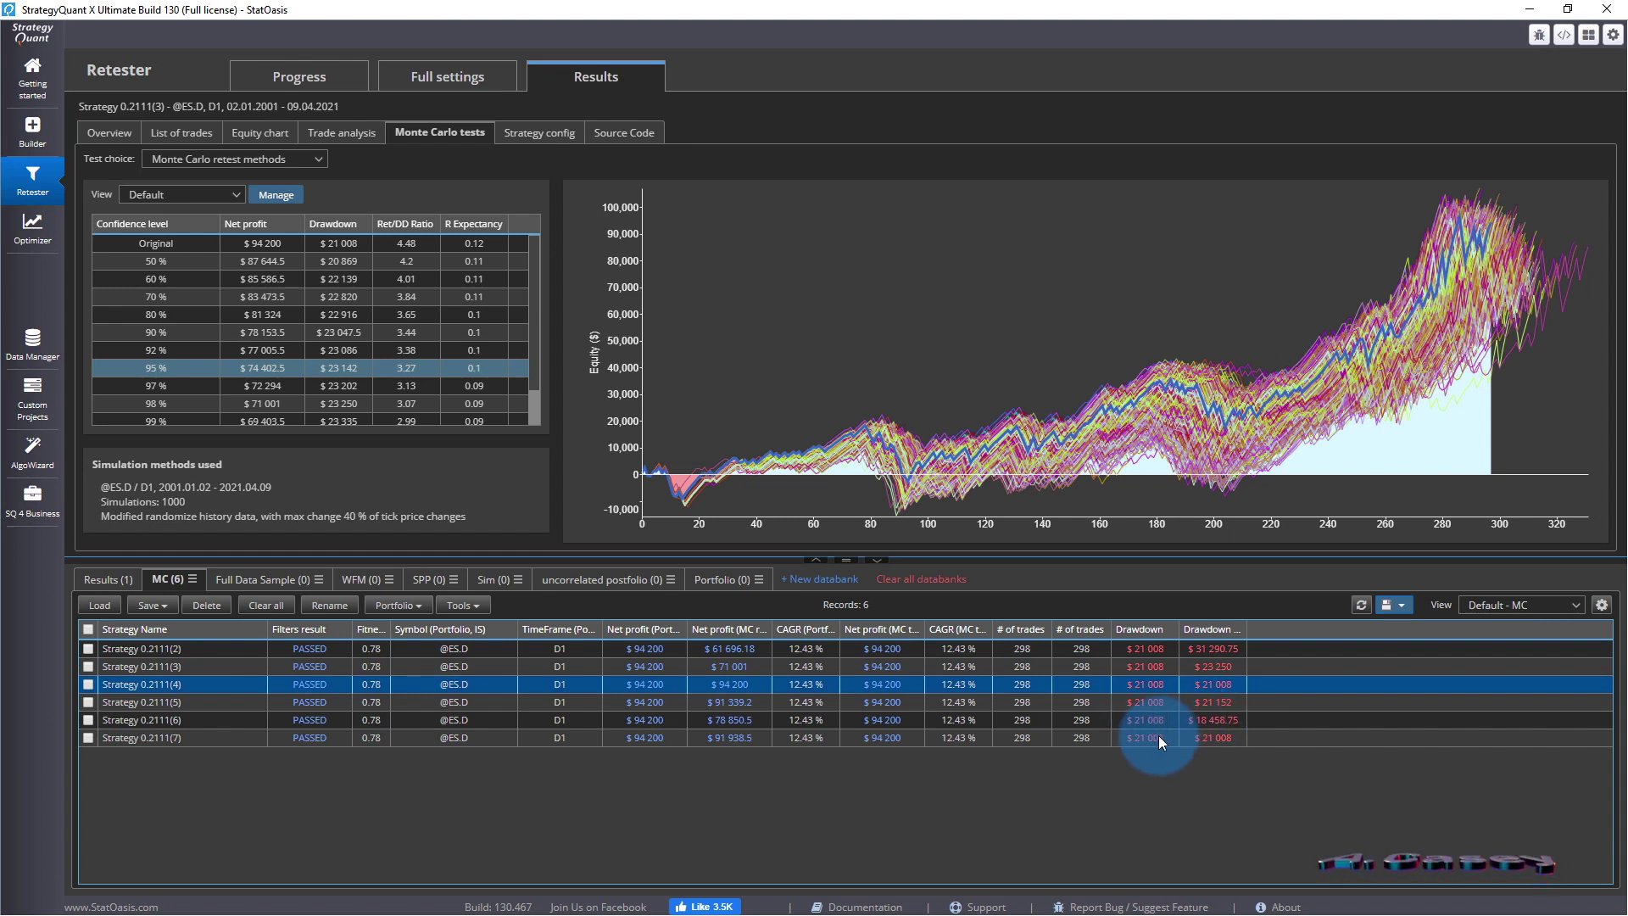
click(727, 736)
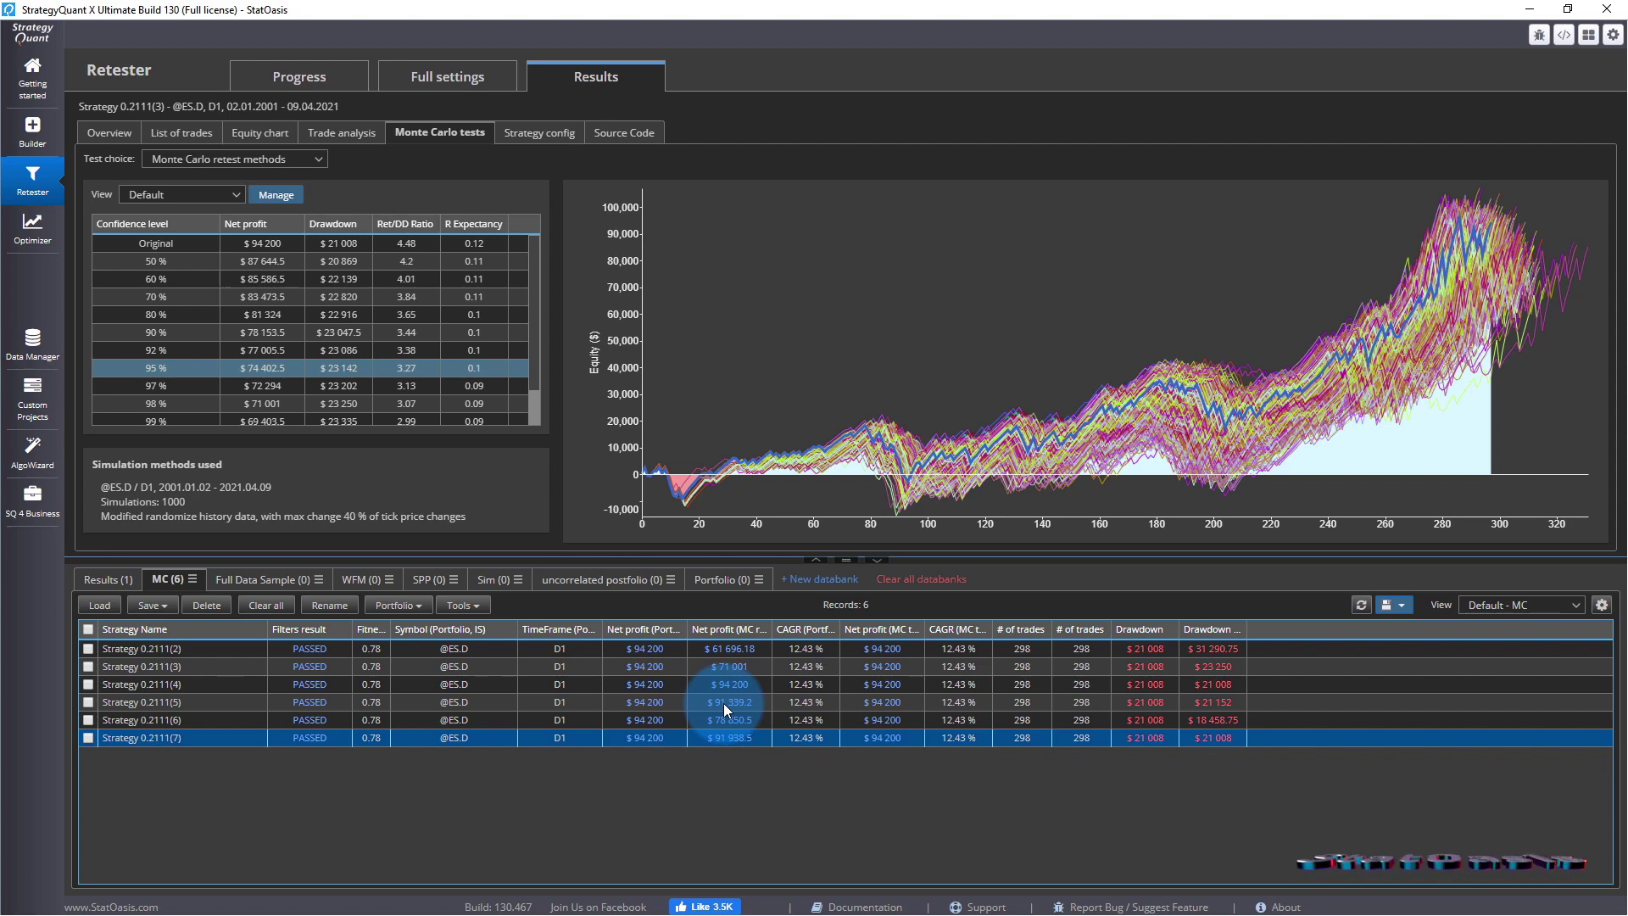
click(724, 704)
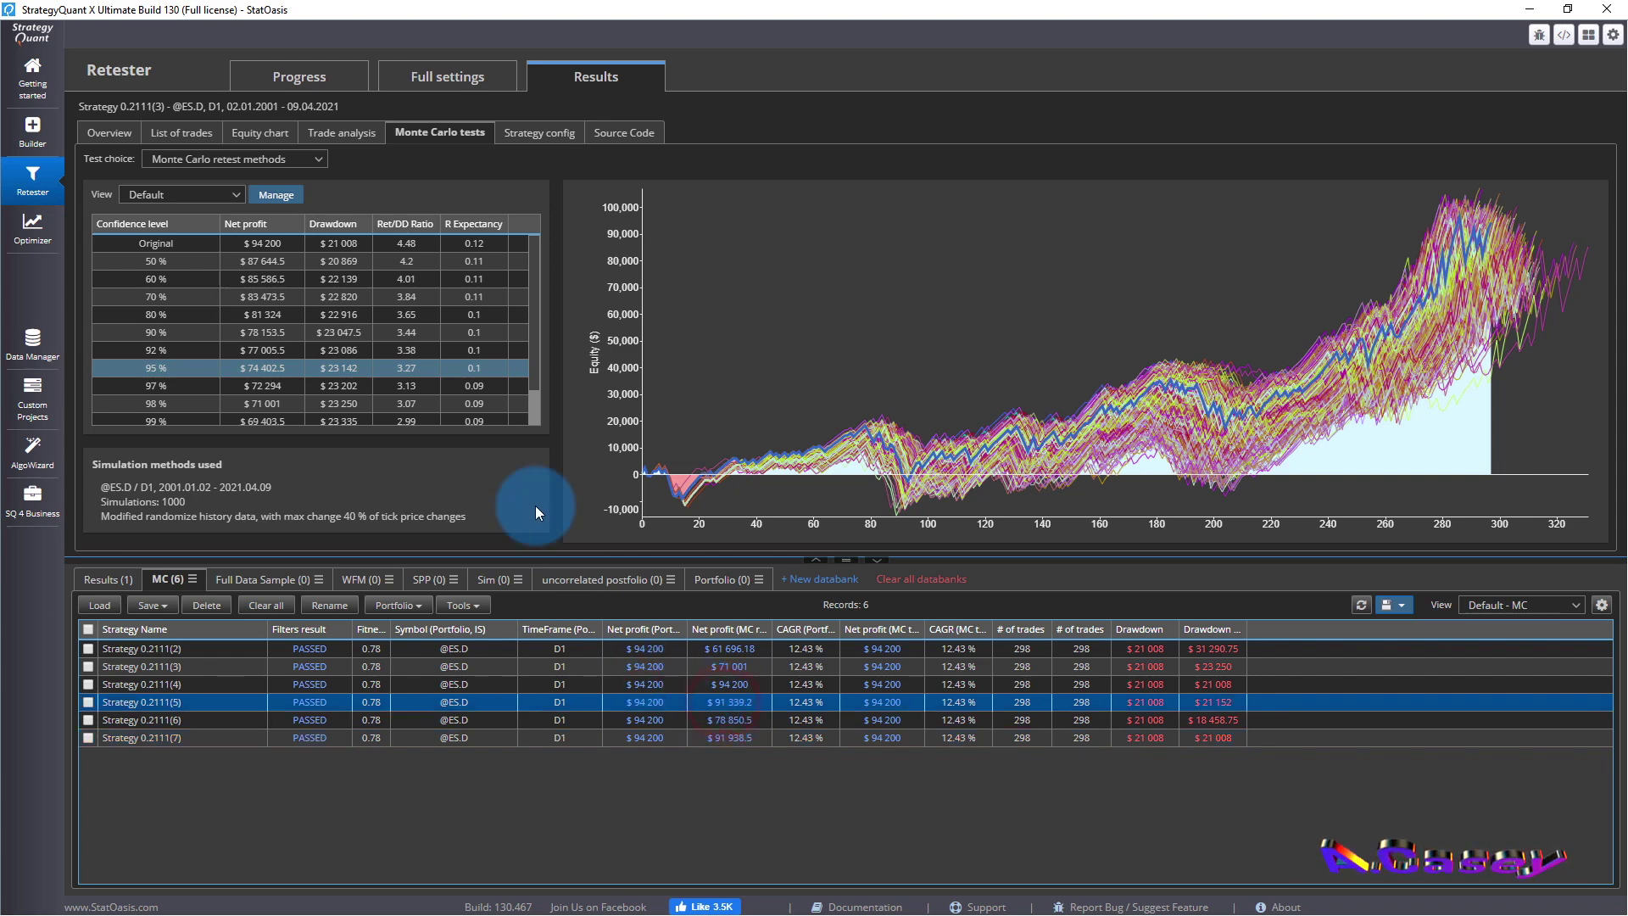
click(452, 81)
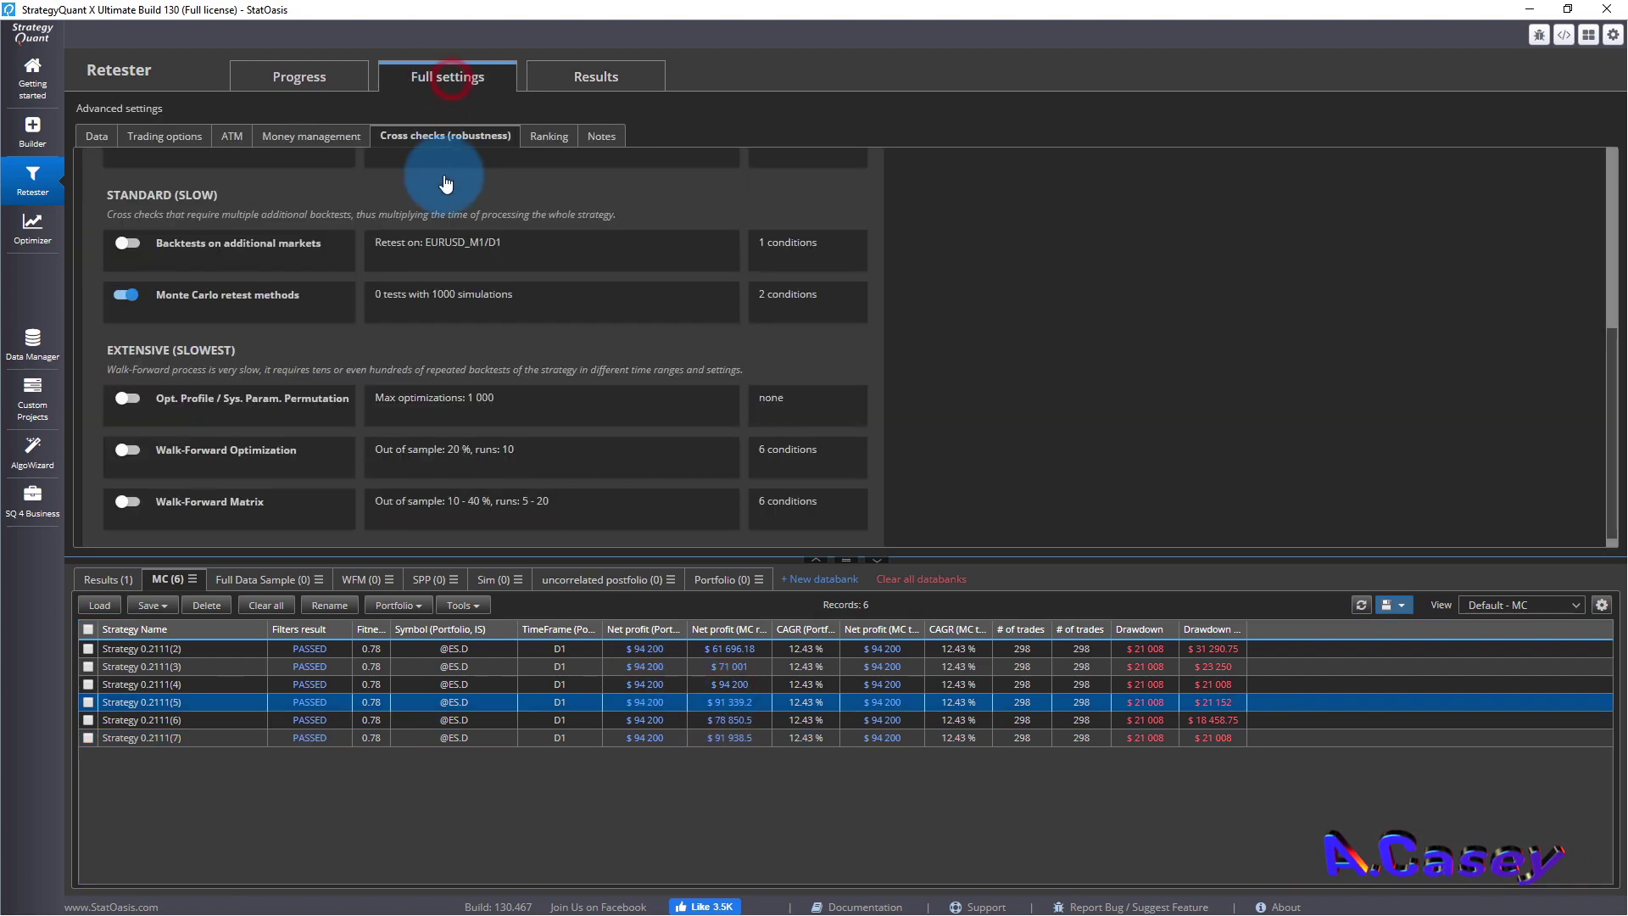
click(507, 303)
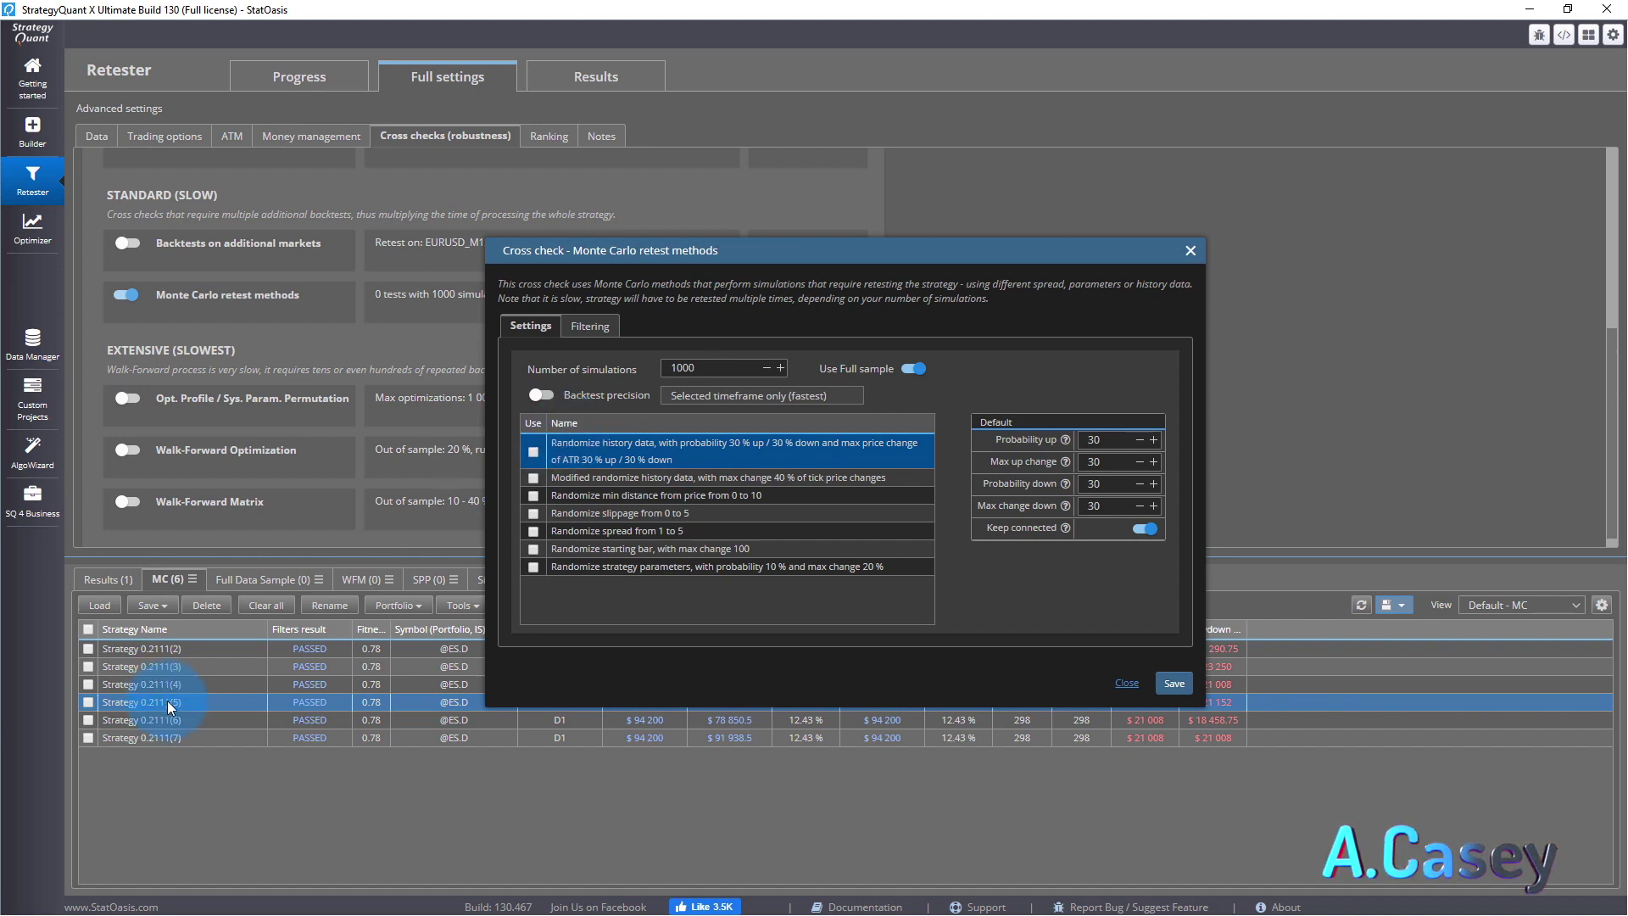
click(587, 547)
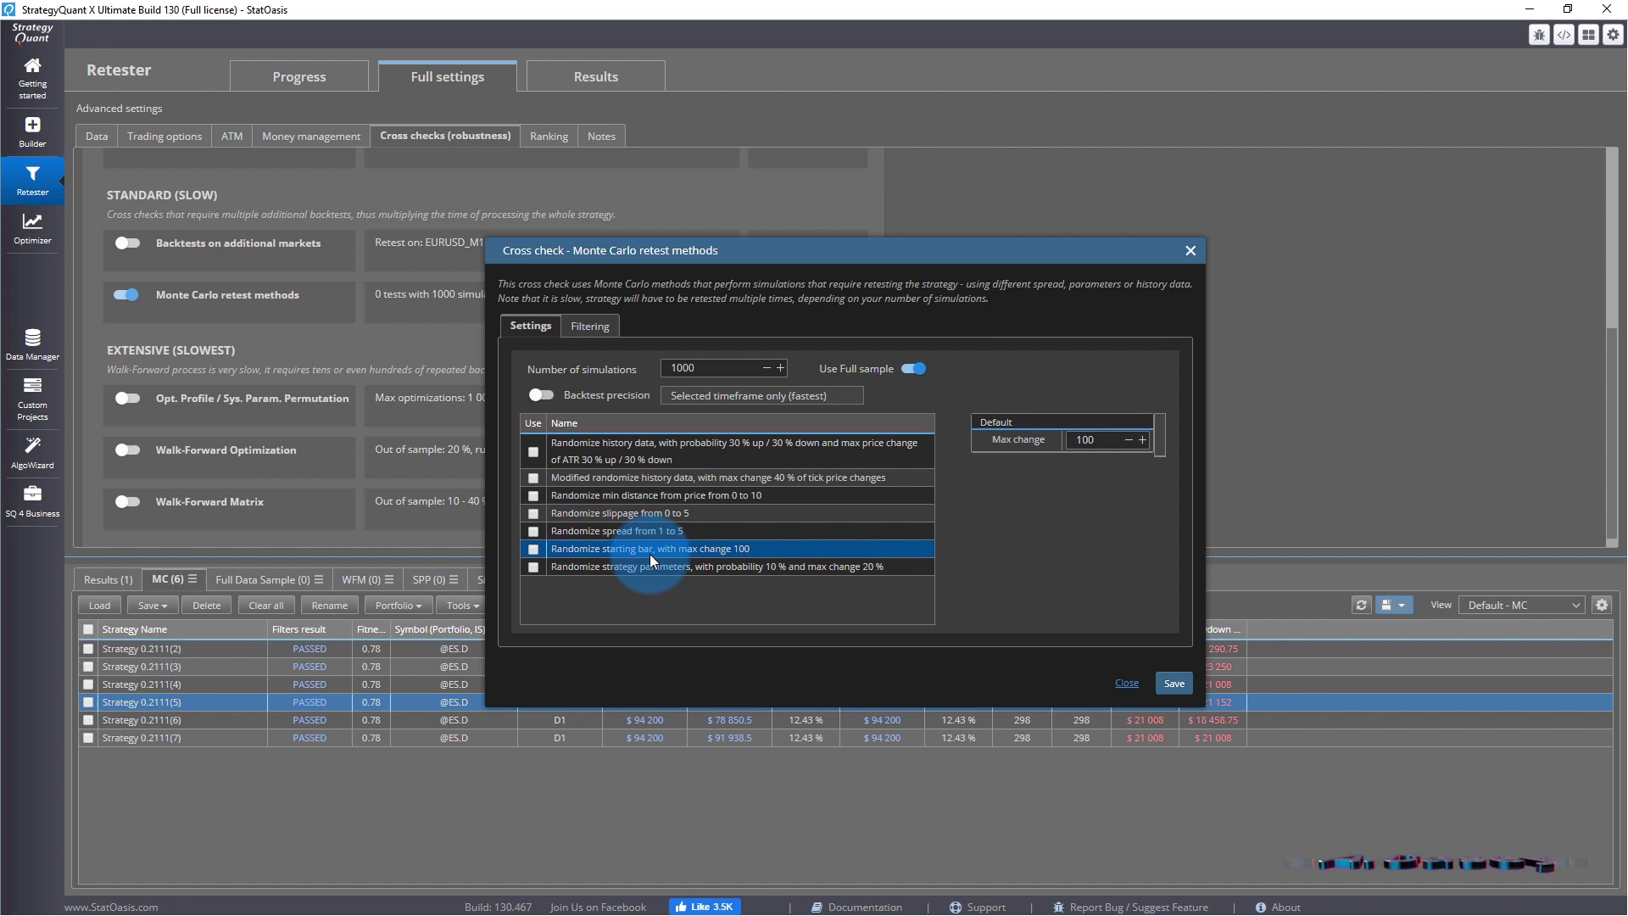
click(638, 519)
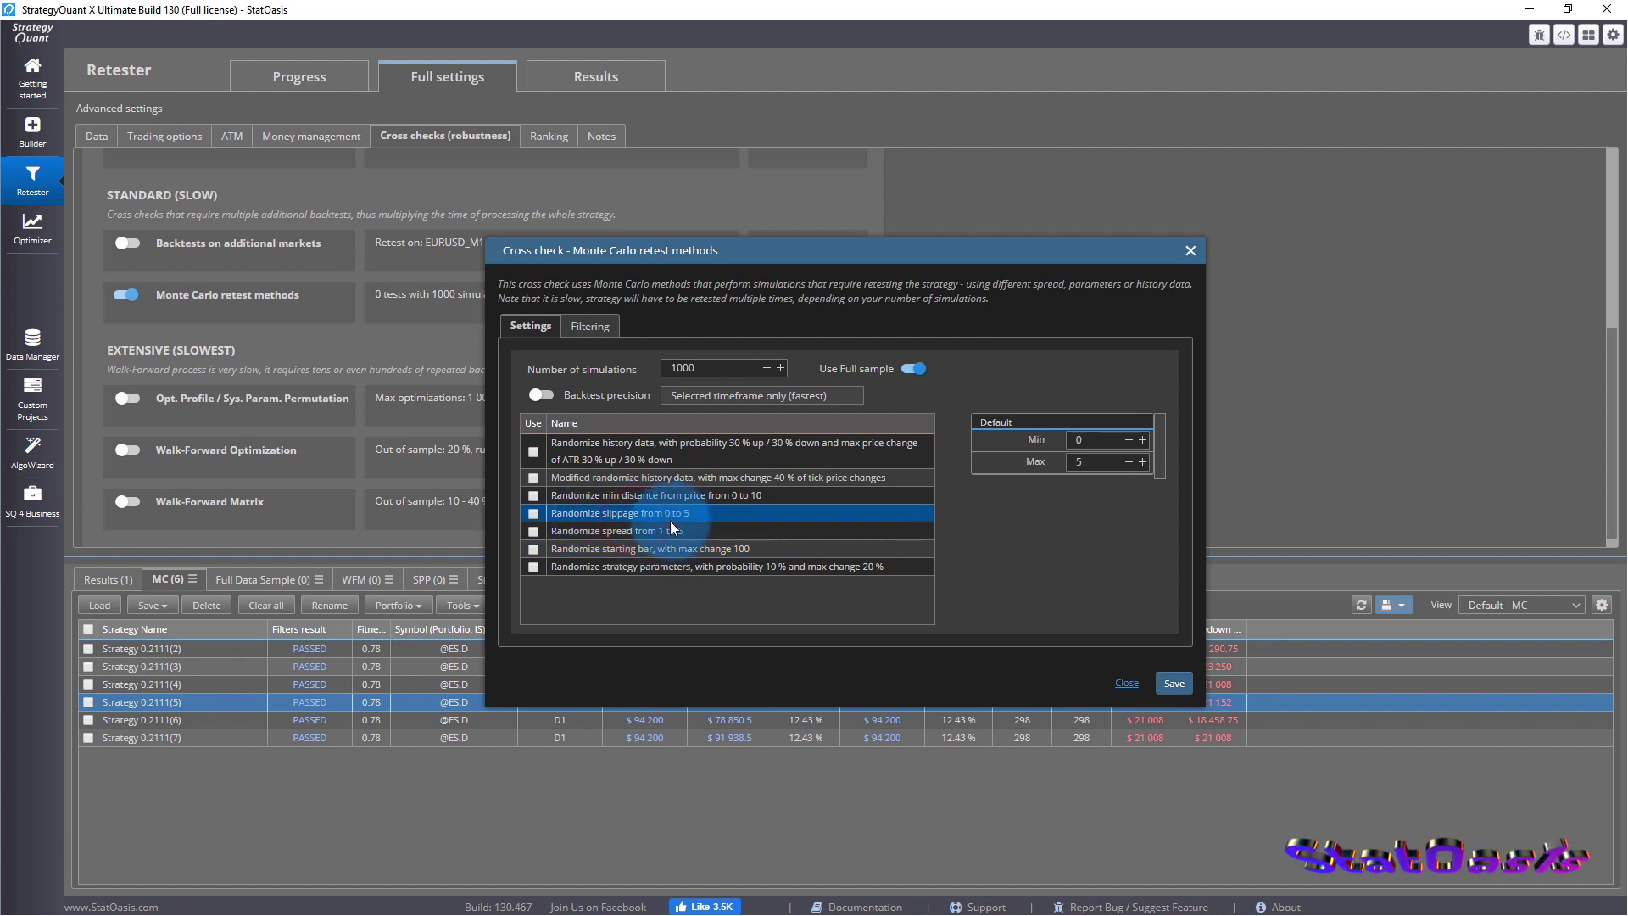
click(1127, 683)
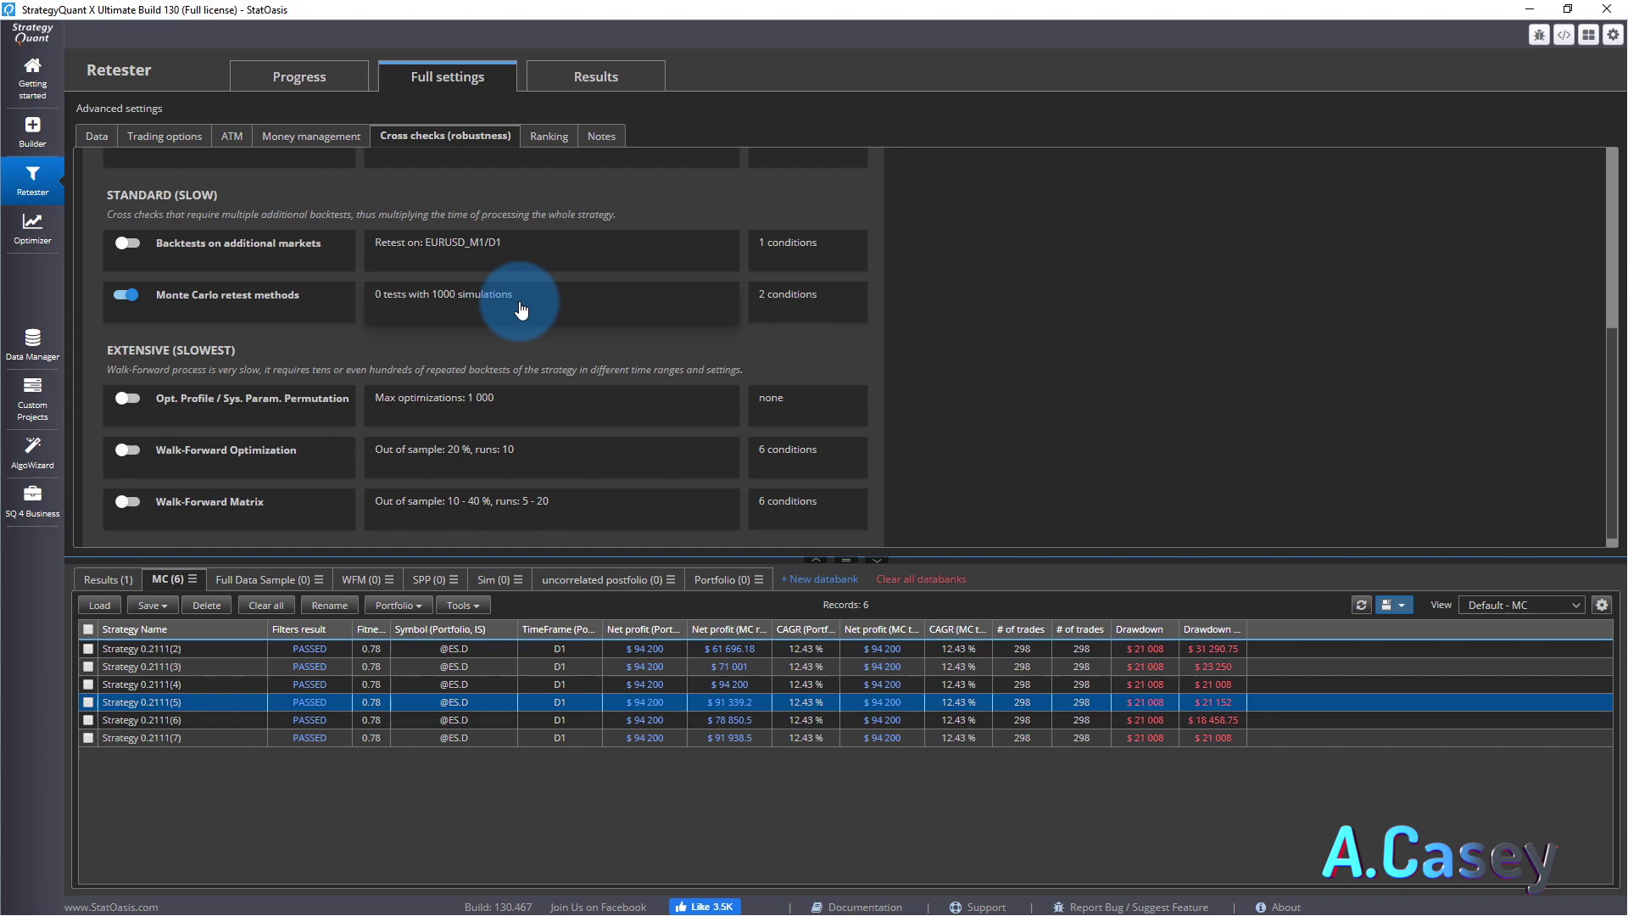
Open Strategy 0.2111(2)'s Monte Carlo results from the MC databank.
scroll(316, 425, up, 4)
scroll(272, 452, down, 2)
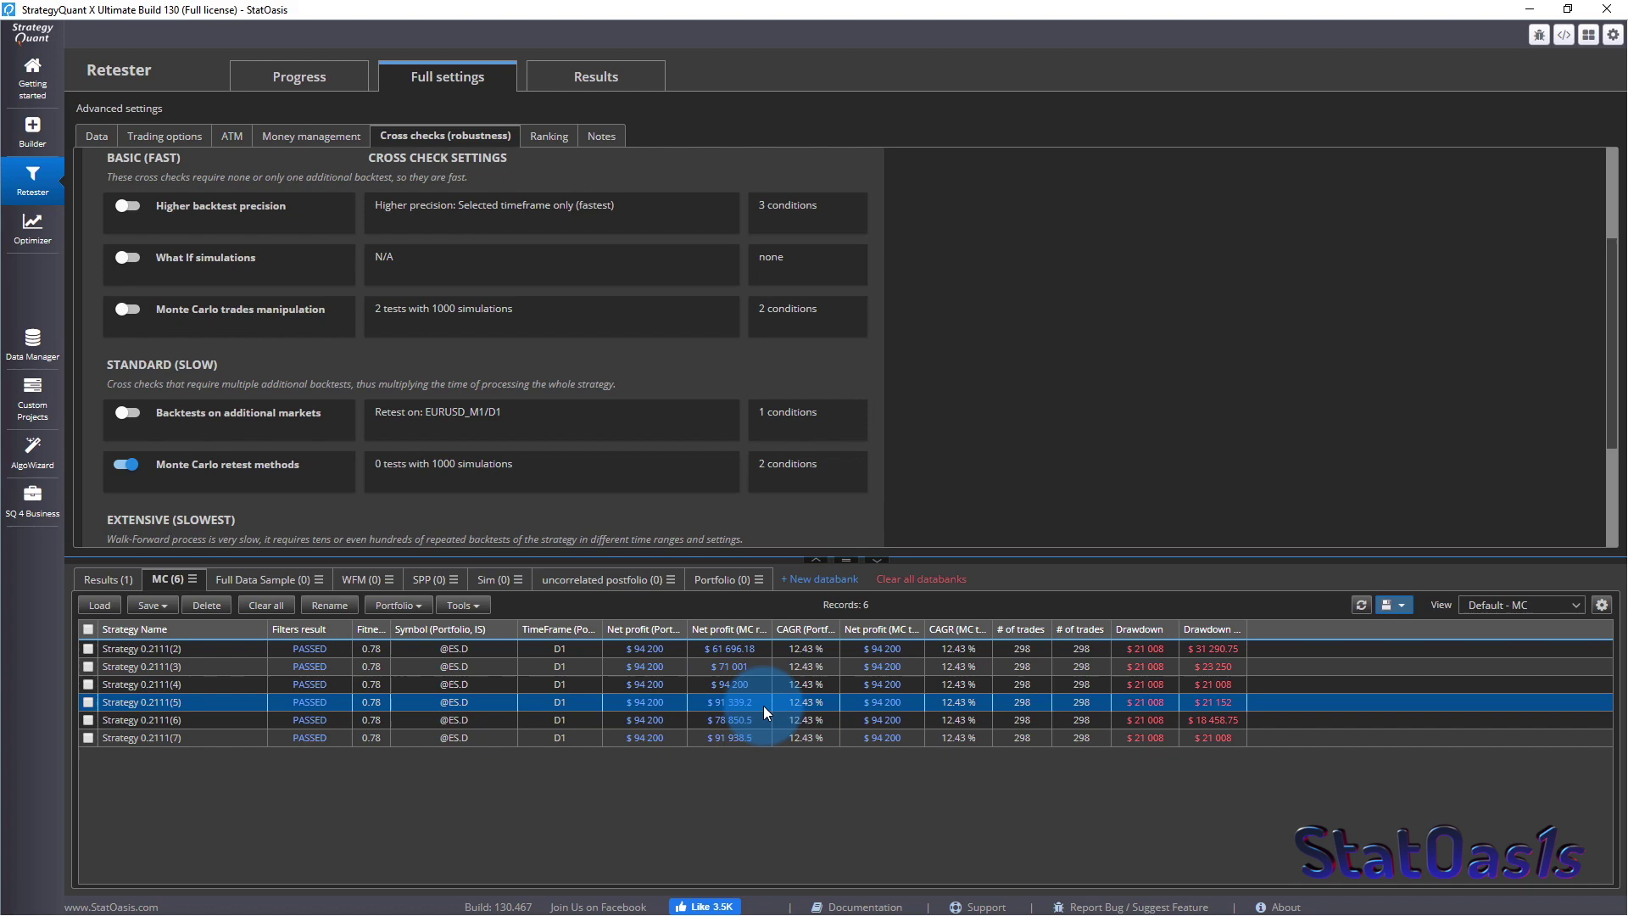
double_click(720, 648)
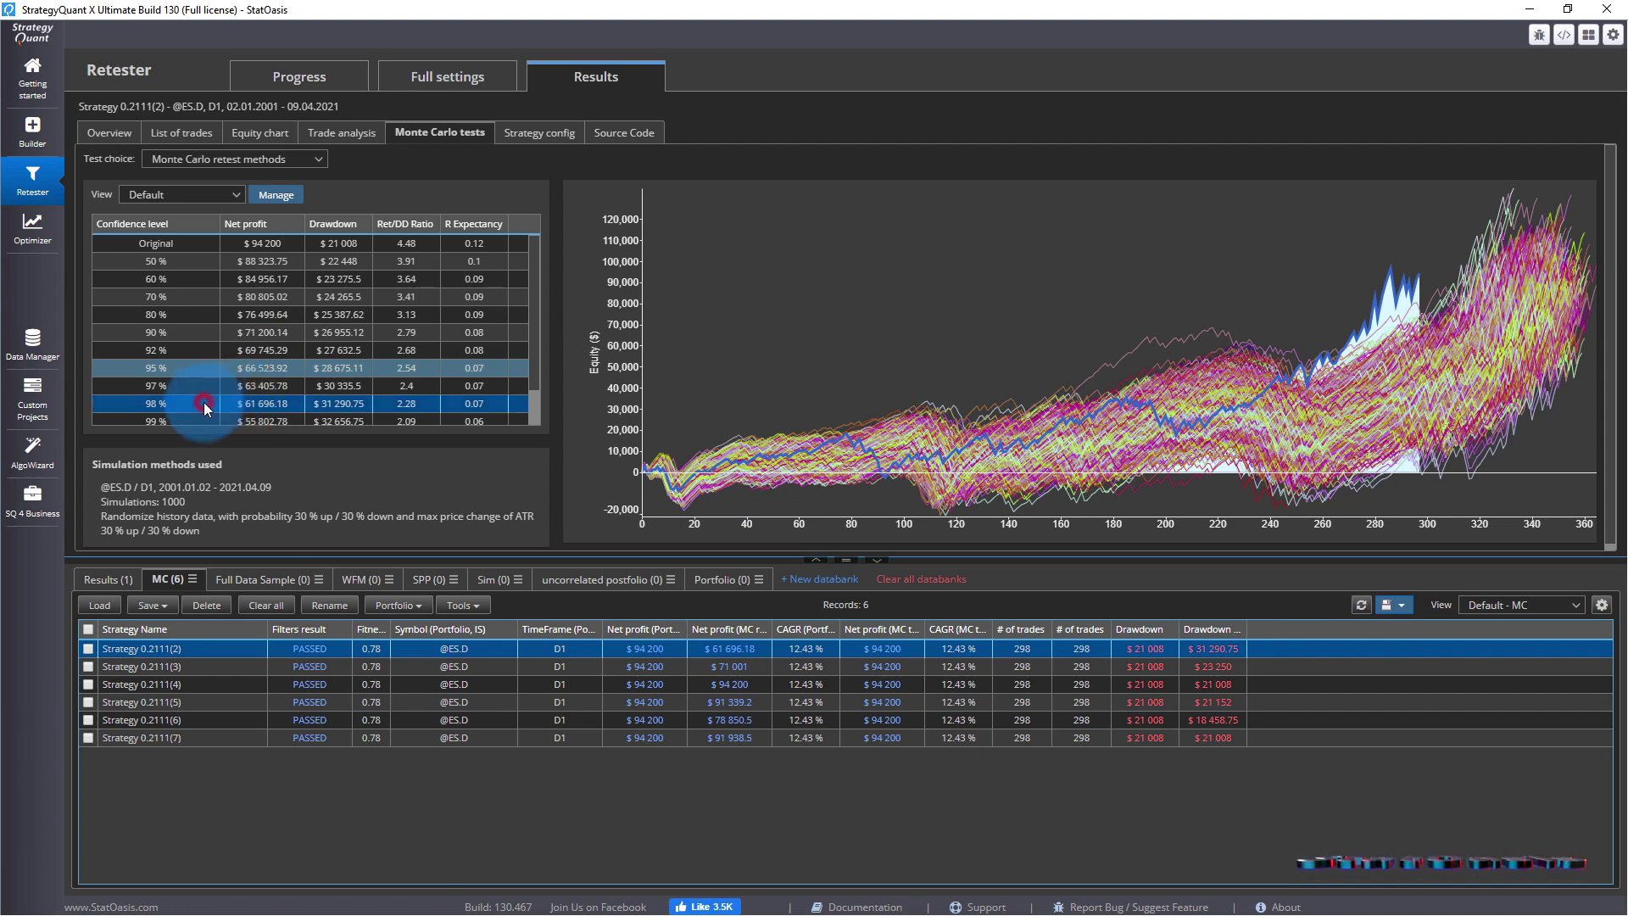
scroll(388, 379, down, 2)
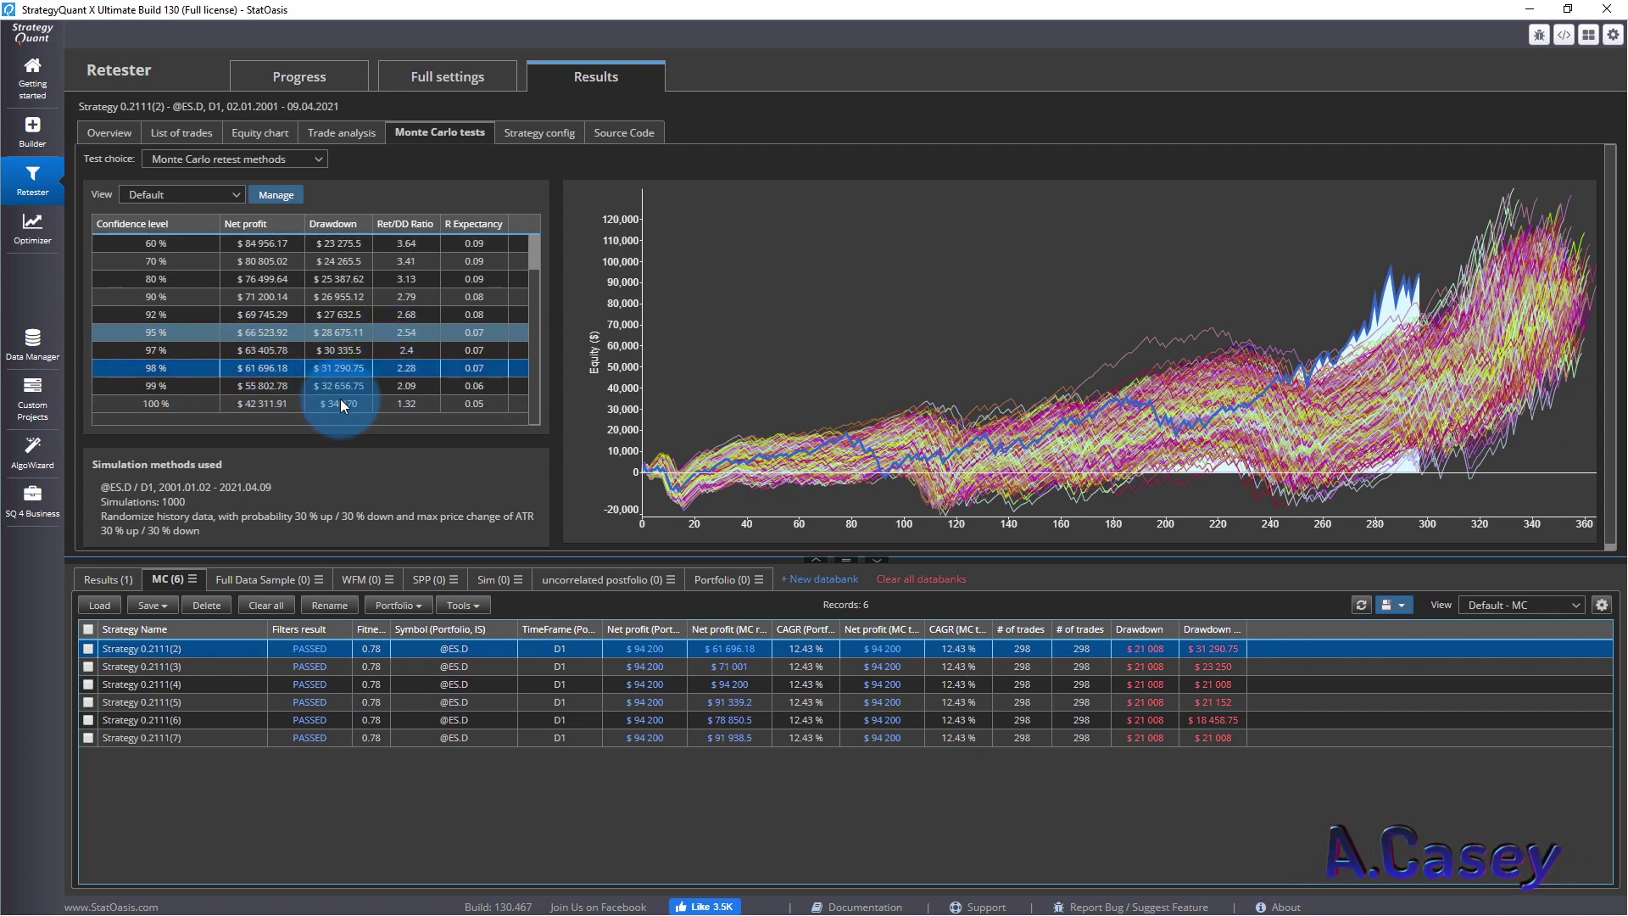
click(339, 404)
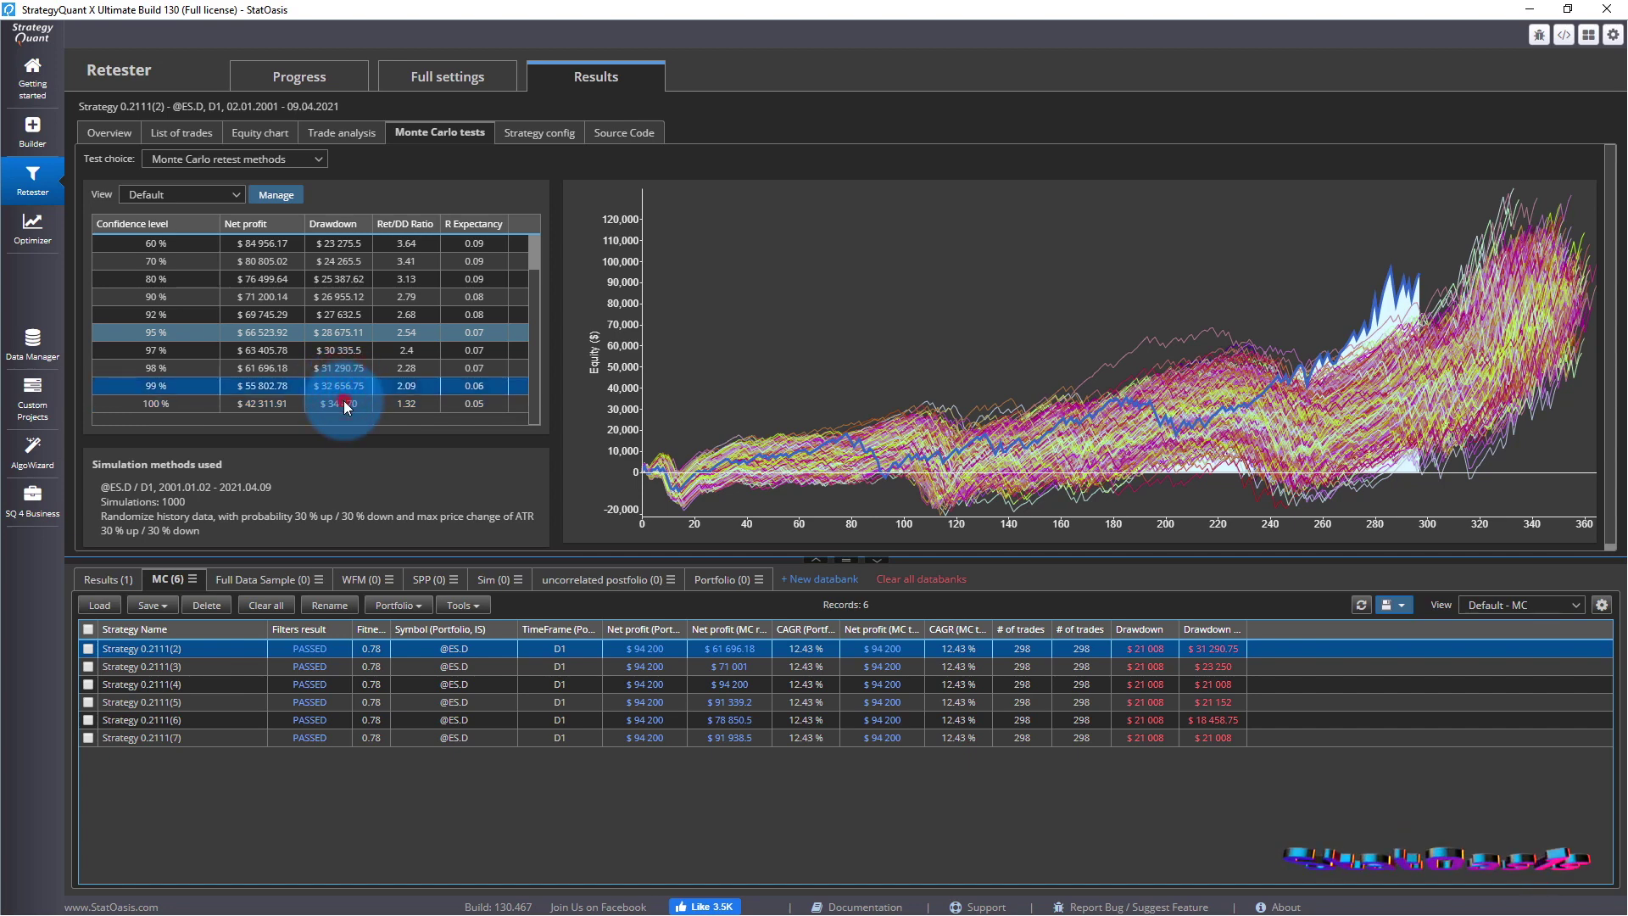
click(344, 402)
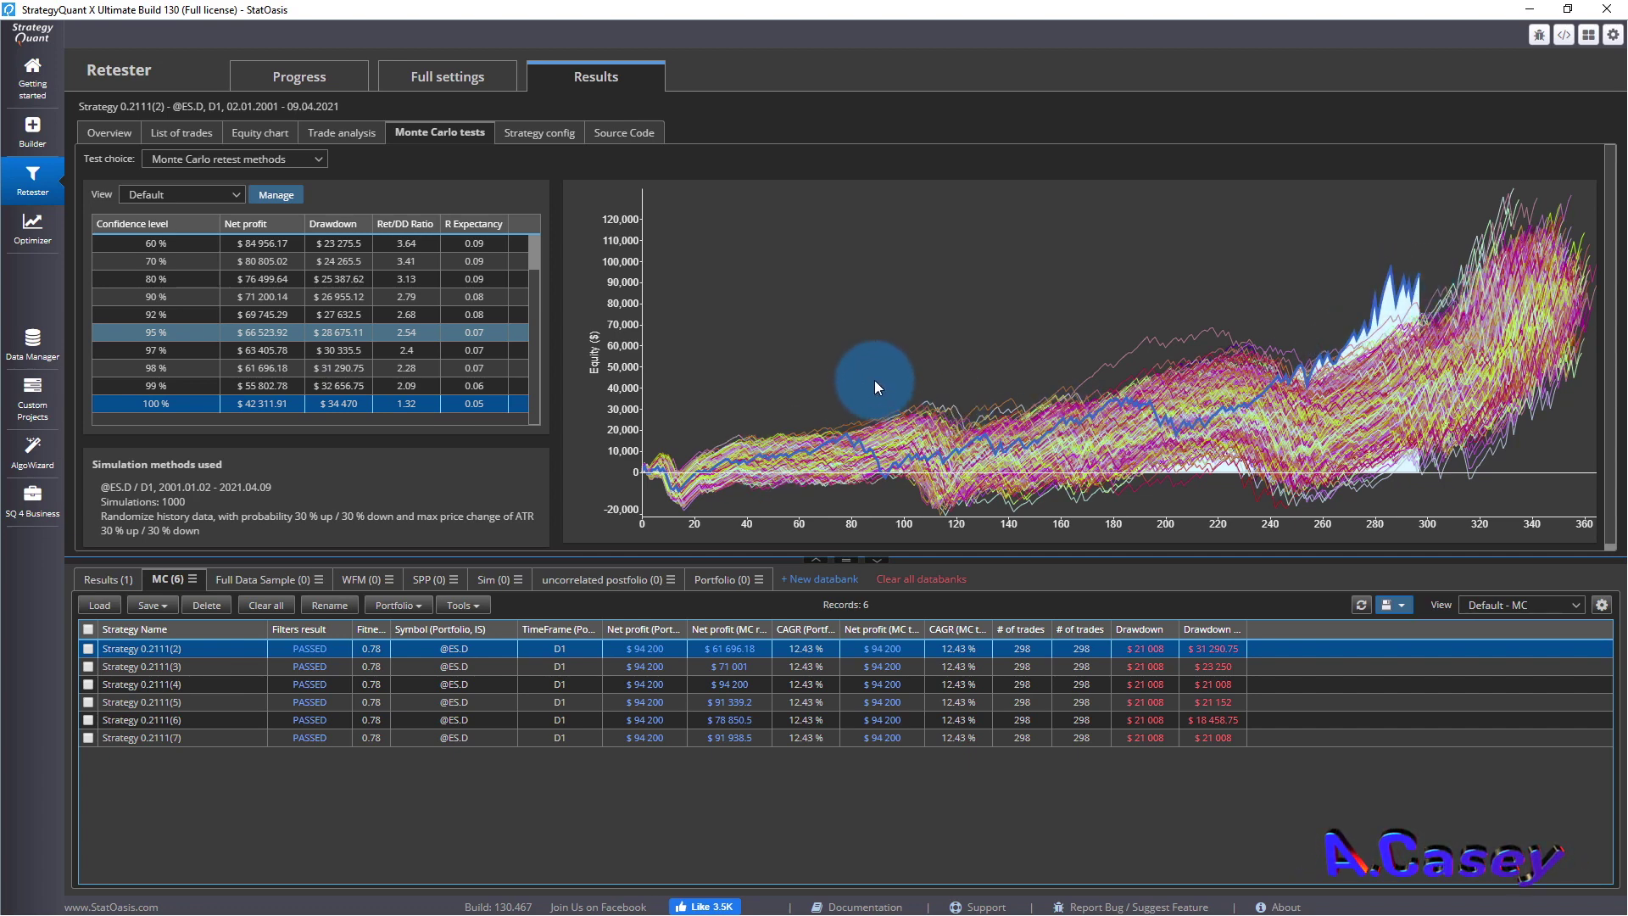
Tick Randomize strategy parameters in the Monte Carlo retest methods and review its settings.
click(427, 78)
click(438, 482)
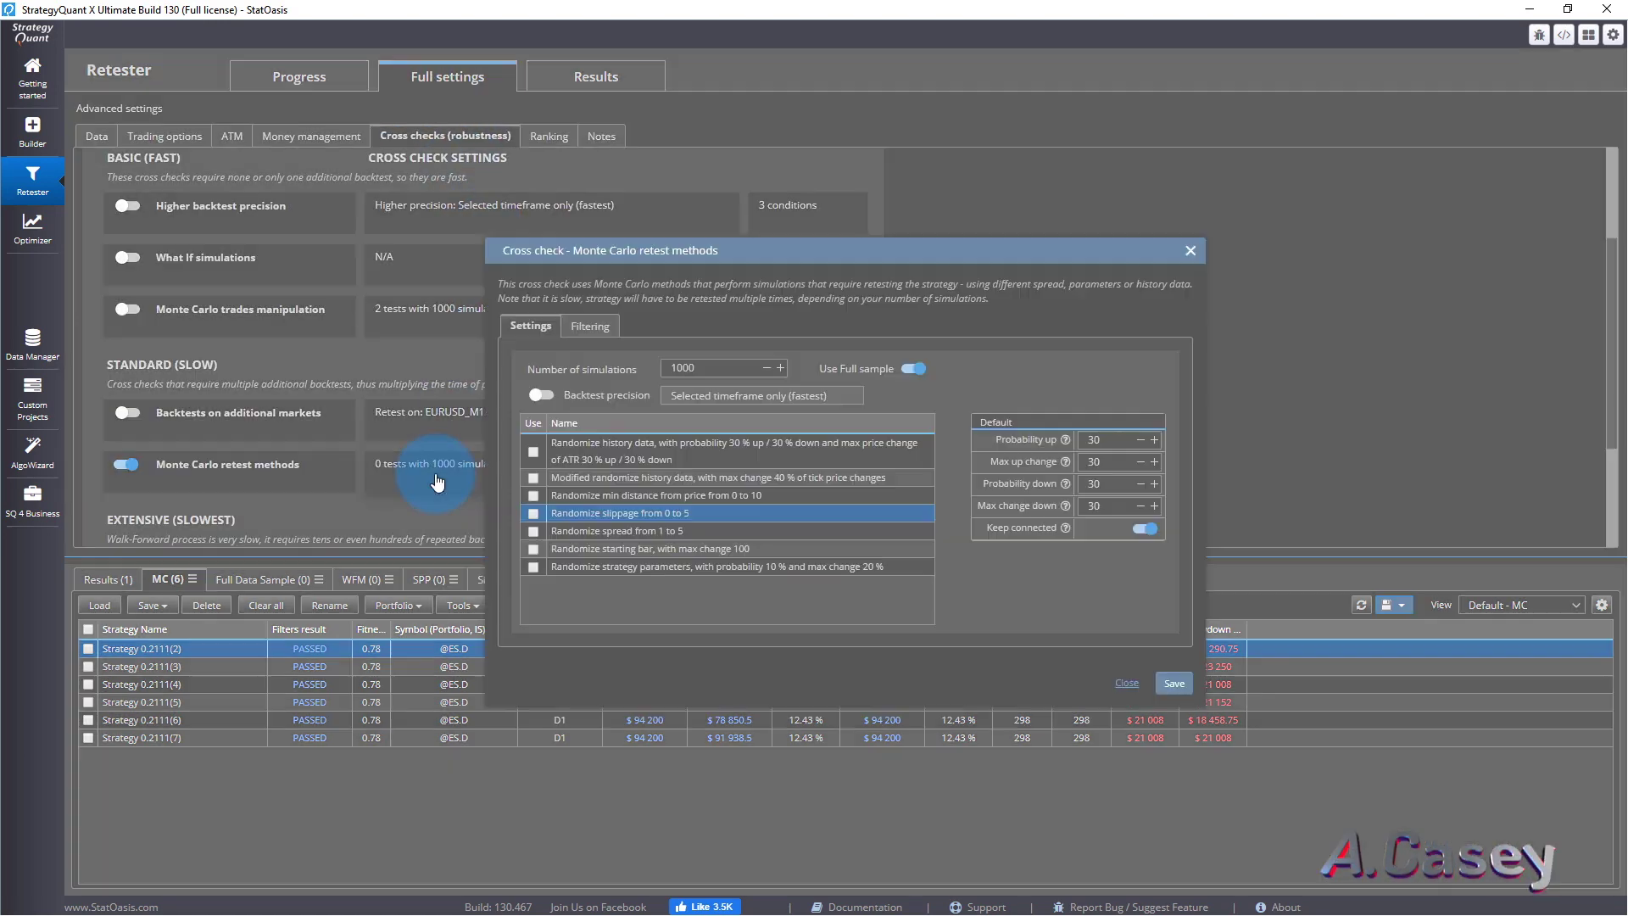
click(534, 566)
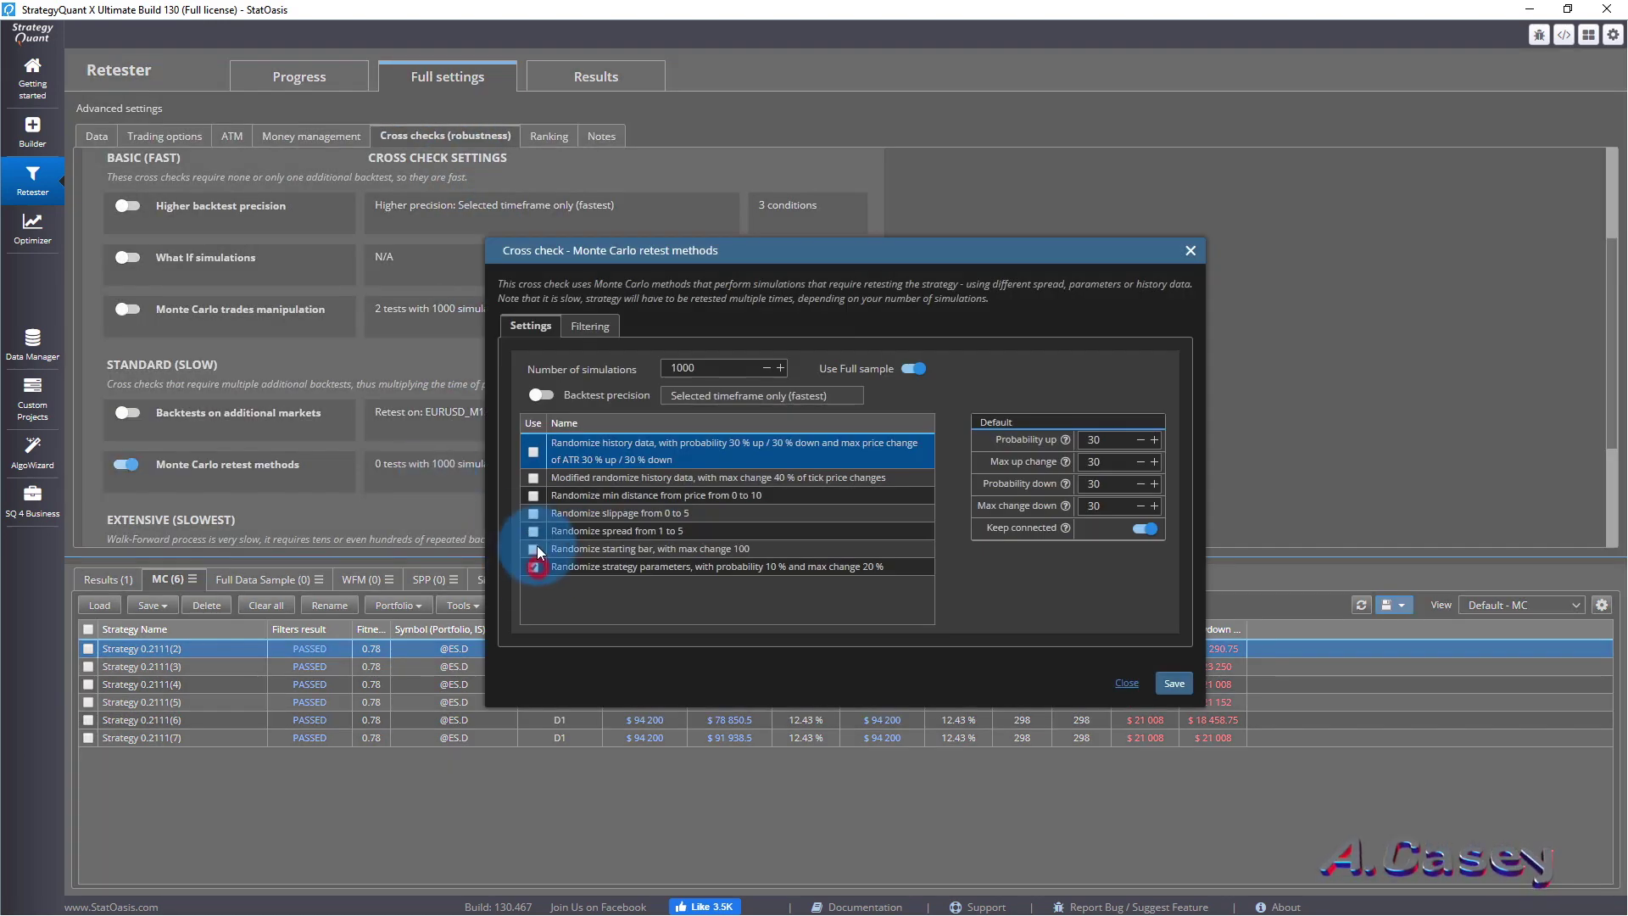
click(582, 567)
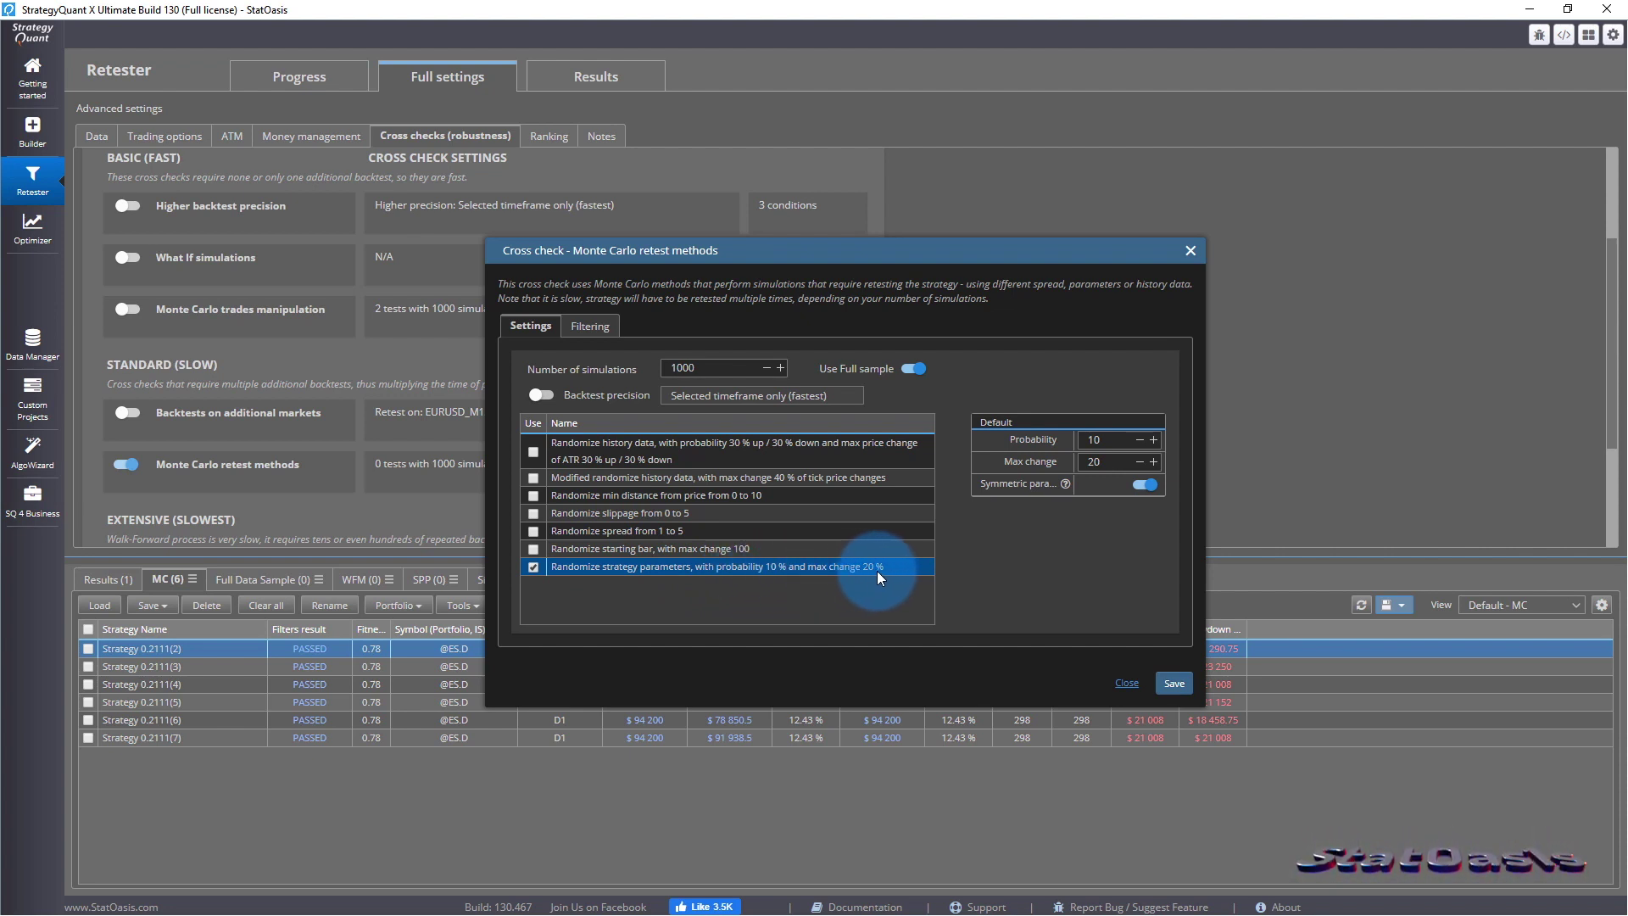
click(1123, 681)
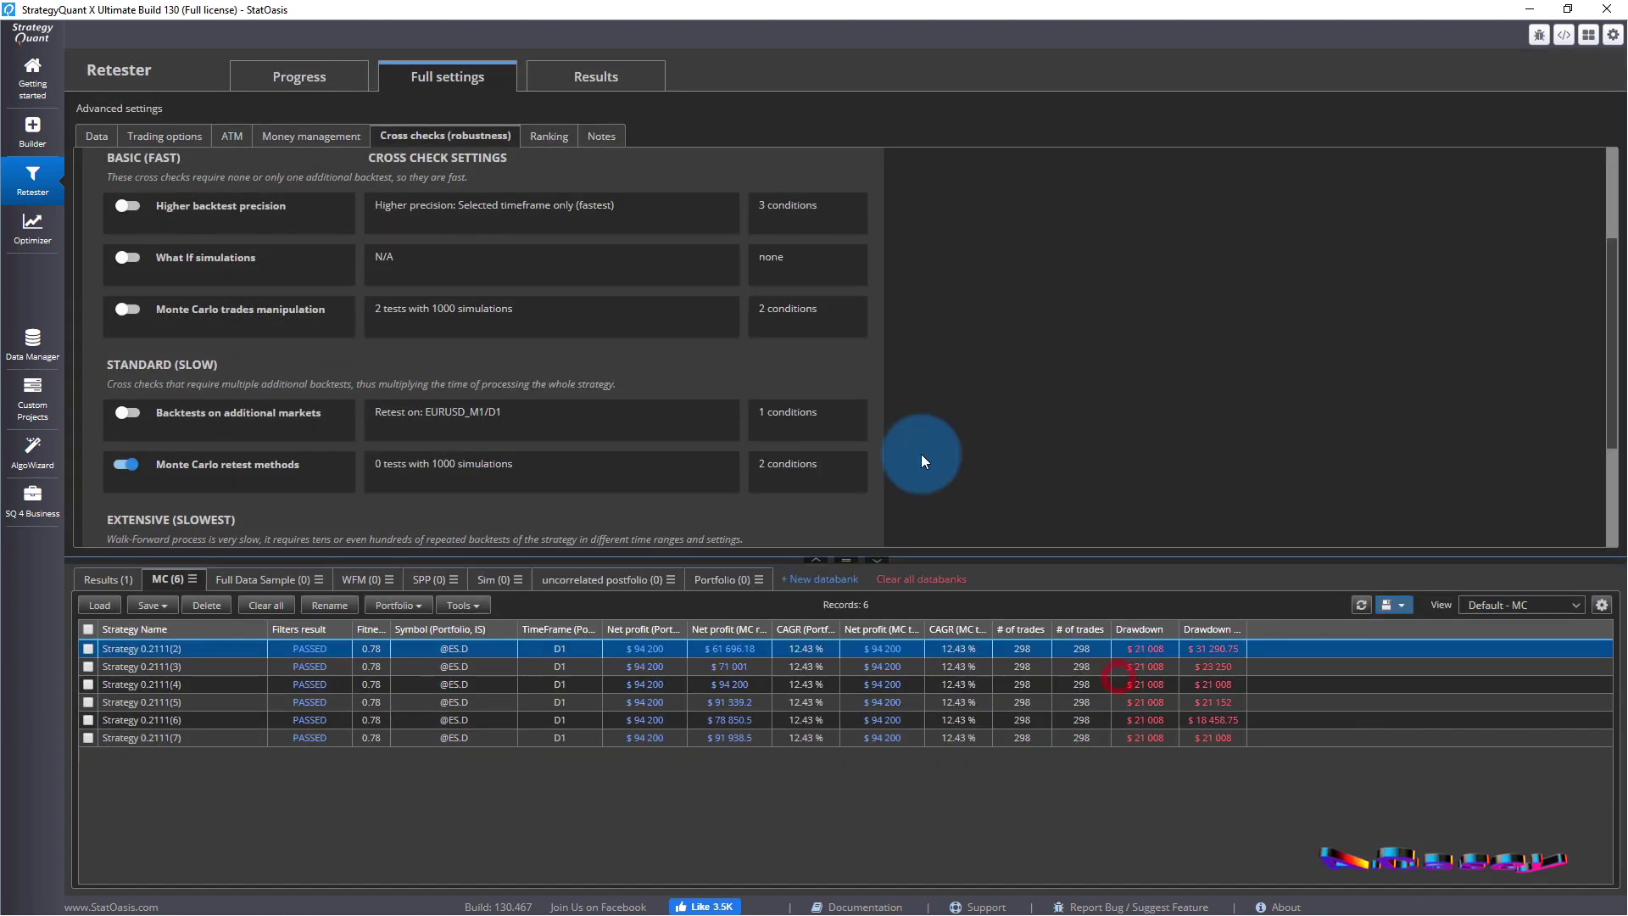
Browse Strategy 0.2111(2)'s pseudo source code and highlight MomChangesDownPeriod.
click(592, 76)
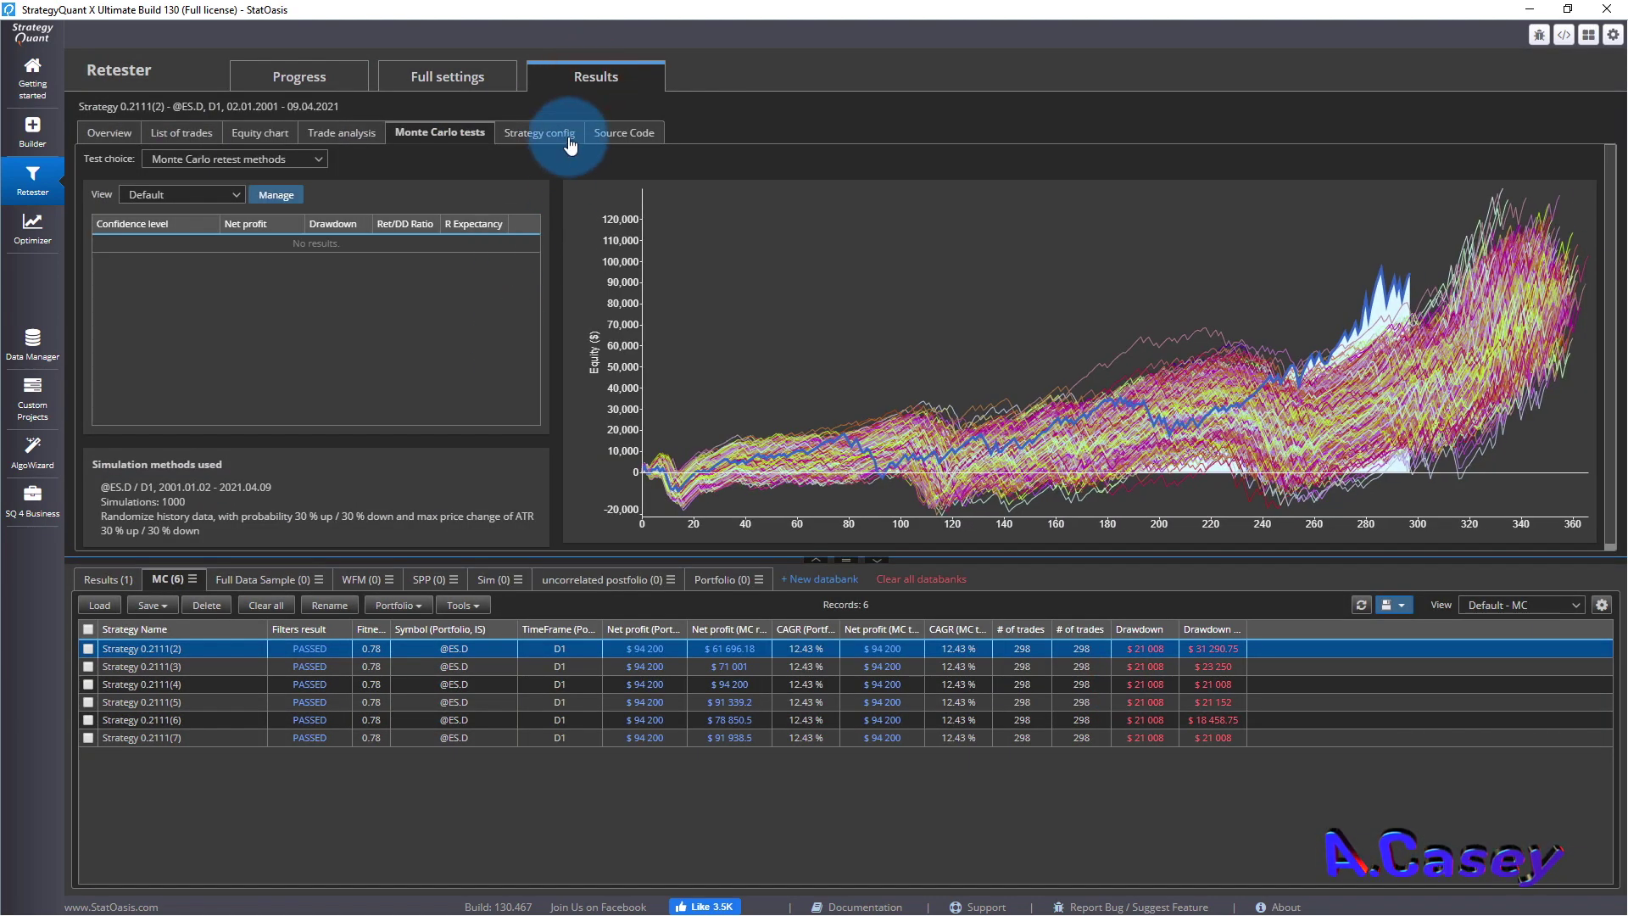
click(624, 132)
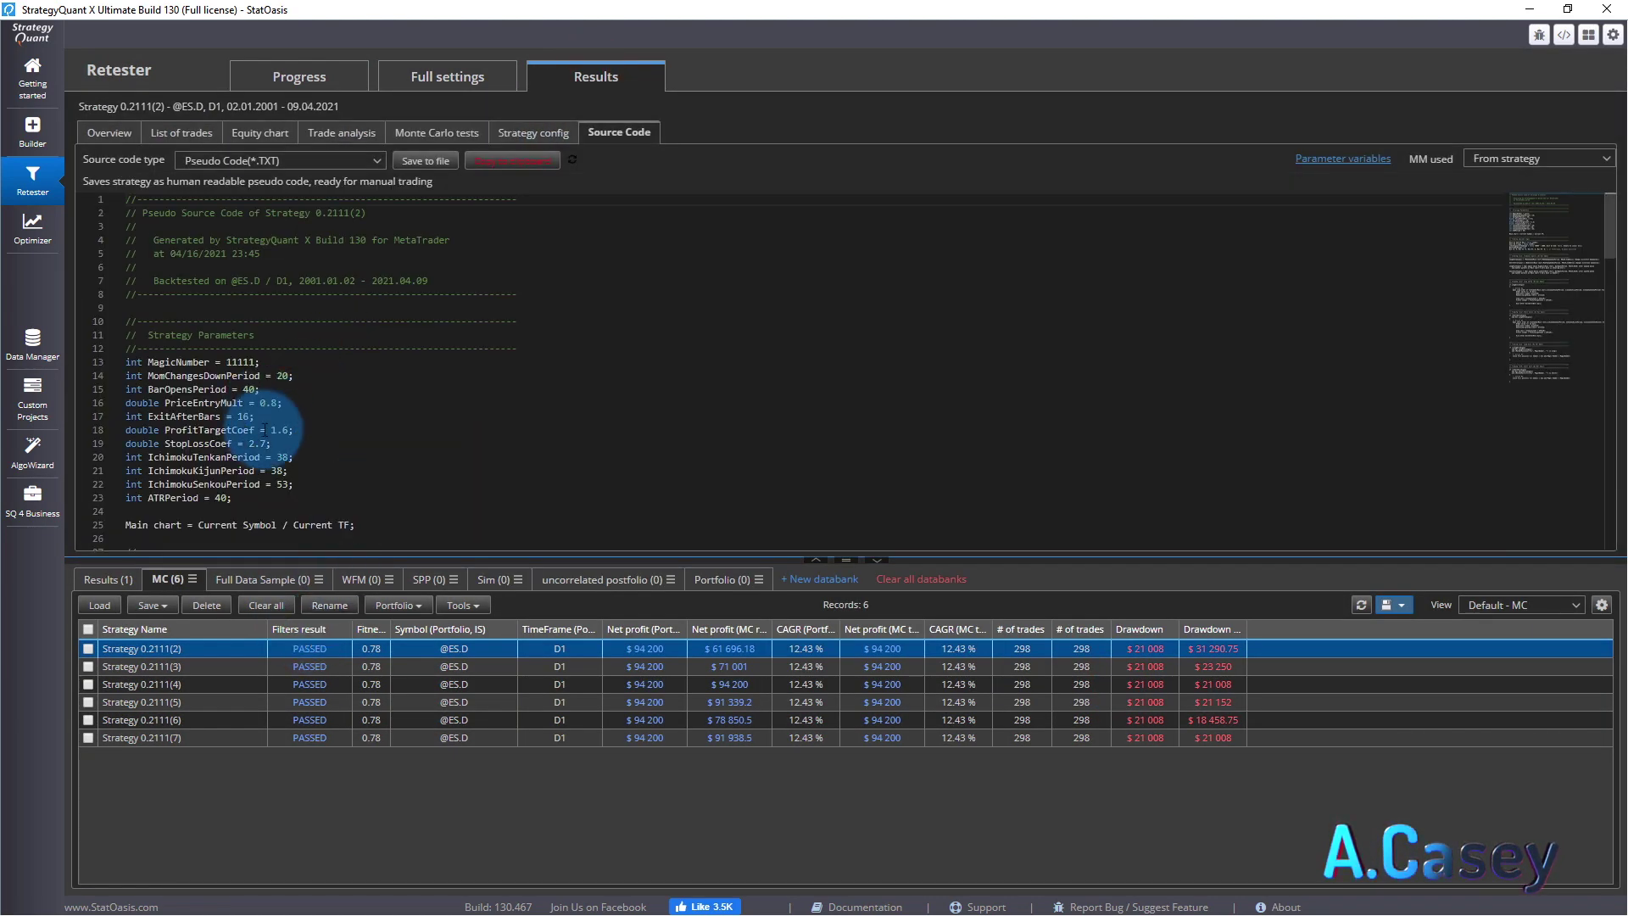
scroll(365, 452, down, 1)
scroll(364, 452, down, 1)
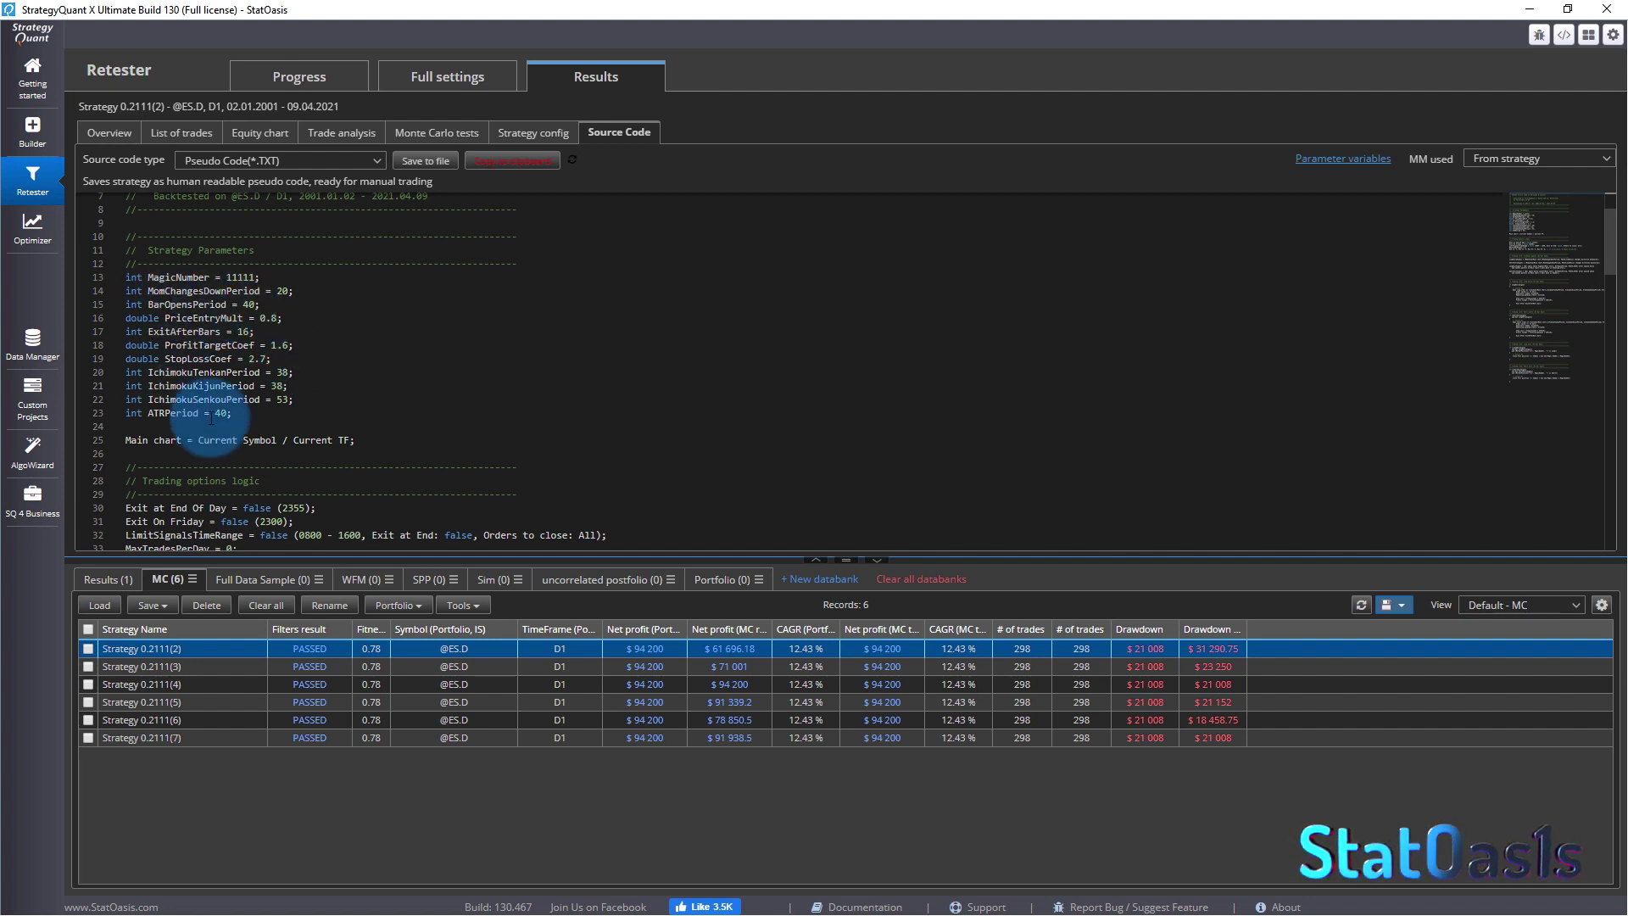
scroll(357, 420, down, 3)
scroll(357, 420, down, 4)
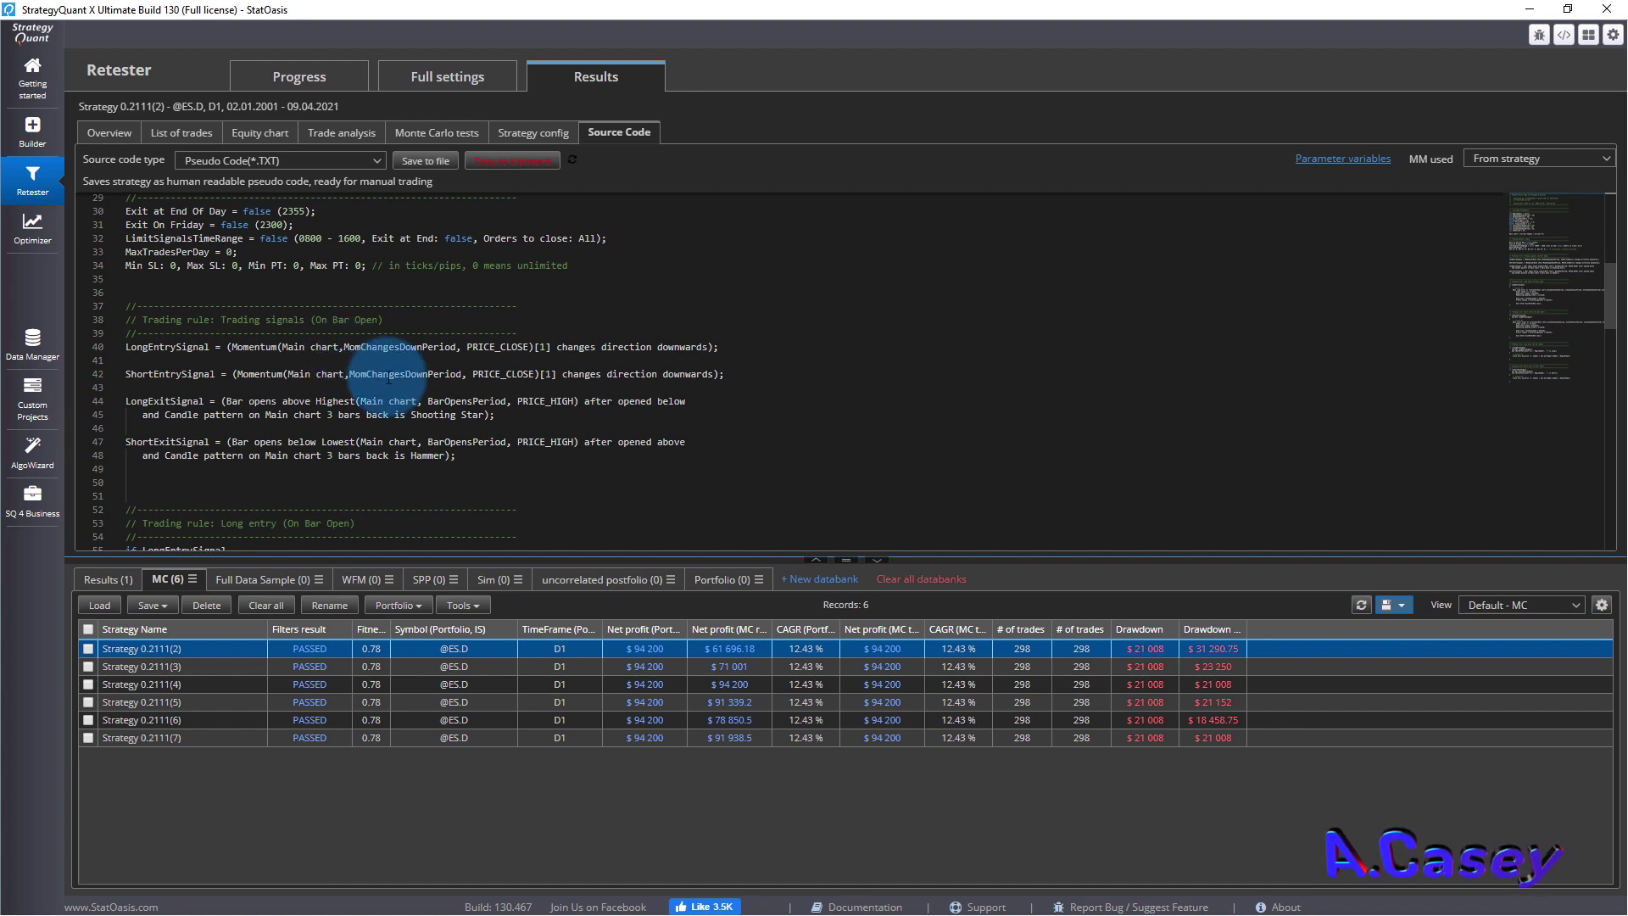
click(356, 346)
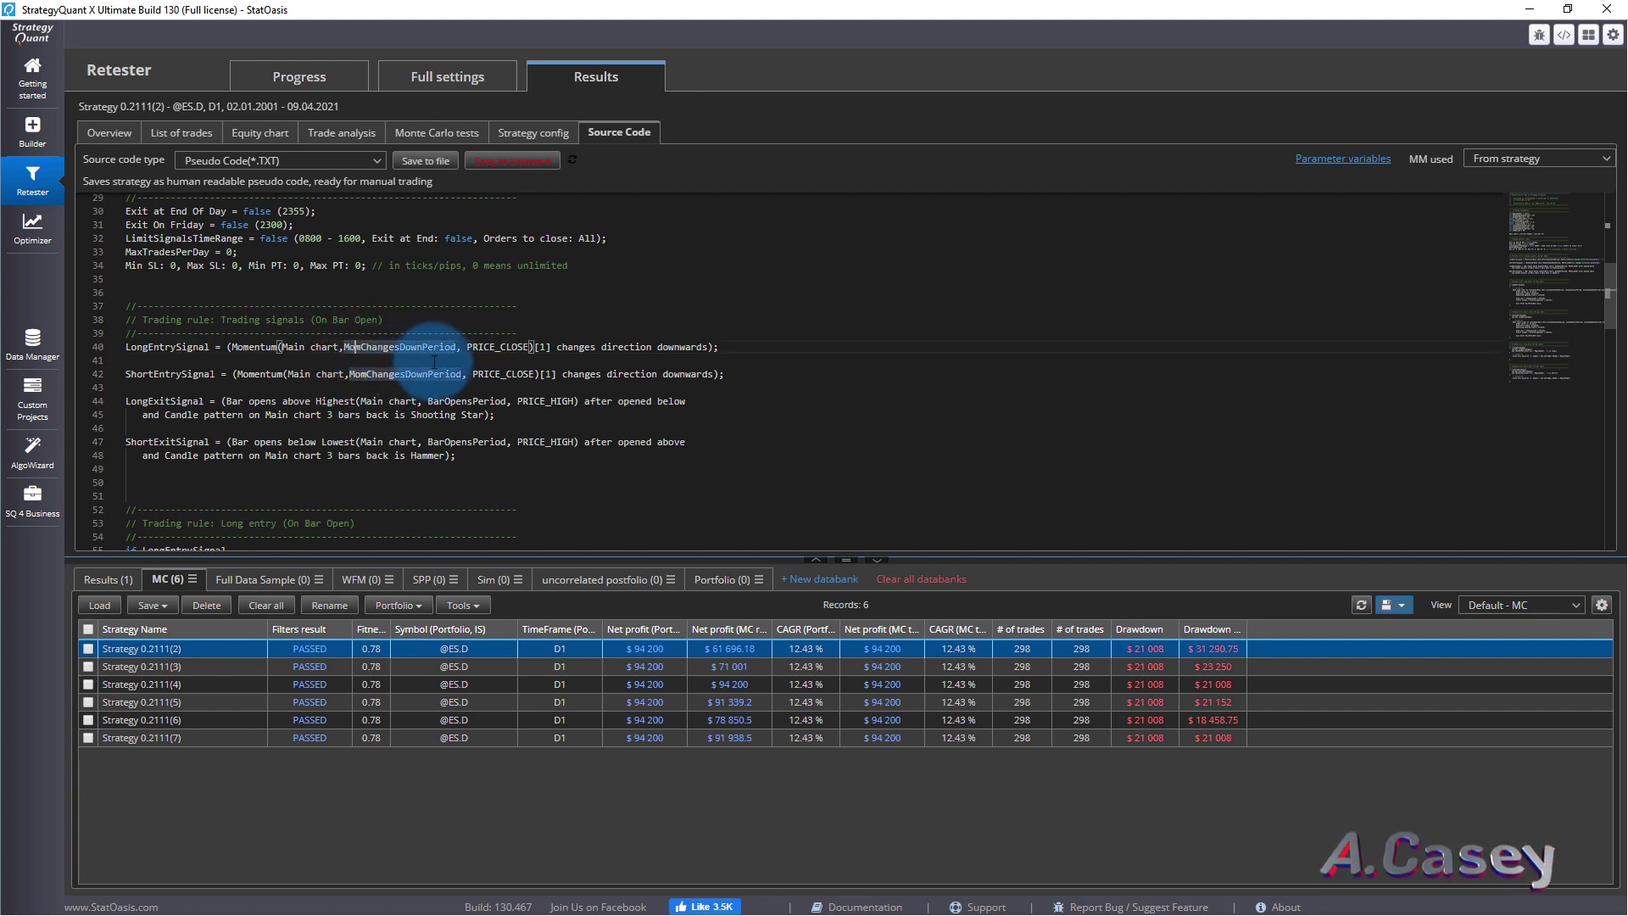
scroll(458, 348, up, 5)
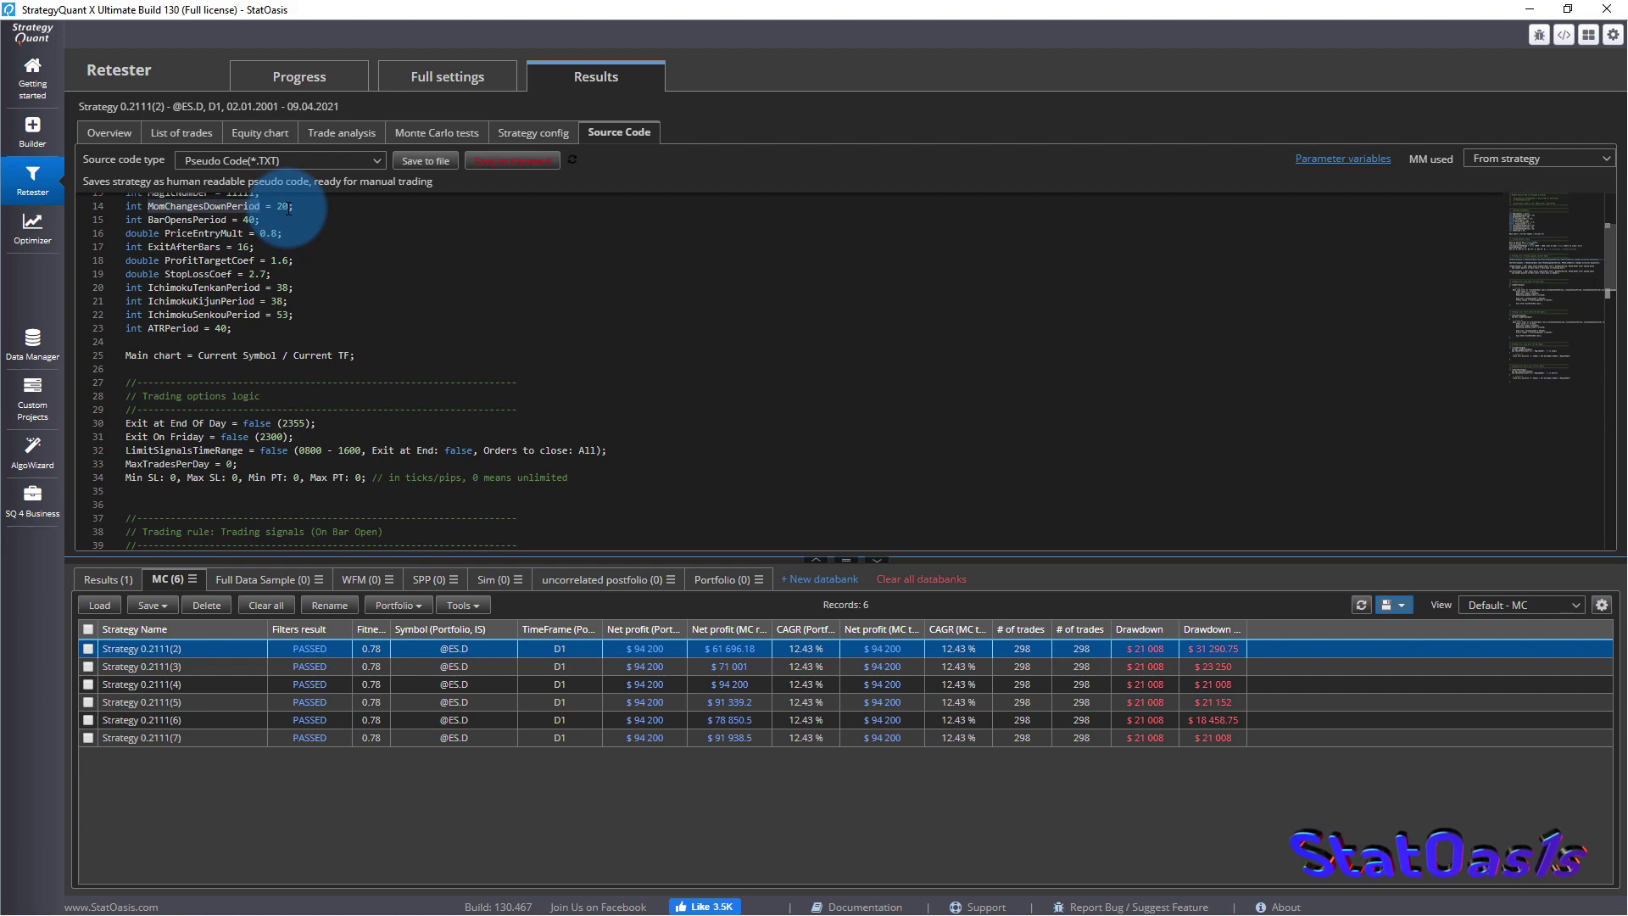
Review the Monte Carlo retest methods settings and save them.
click(447, 84)
click(507, 464)
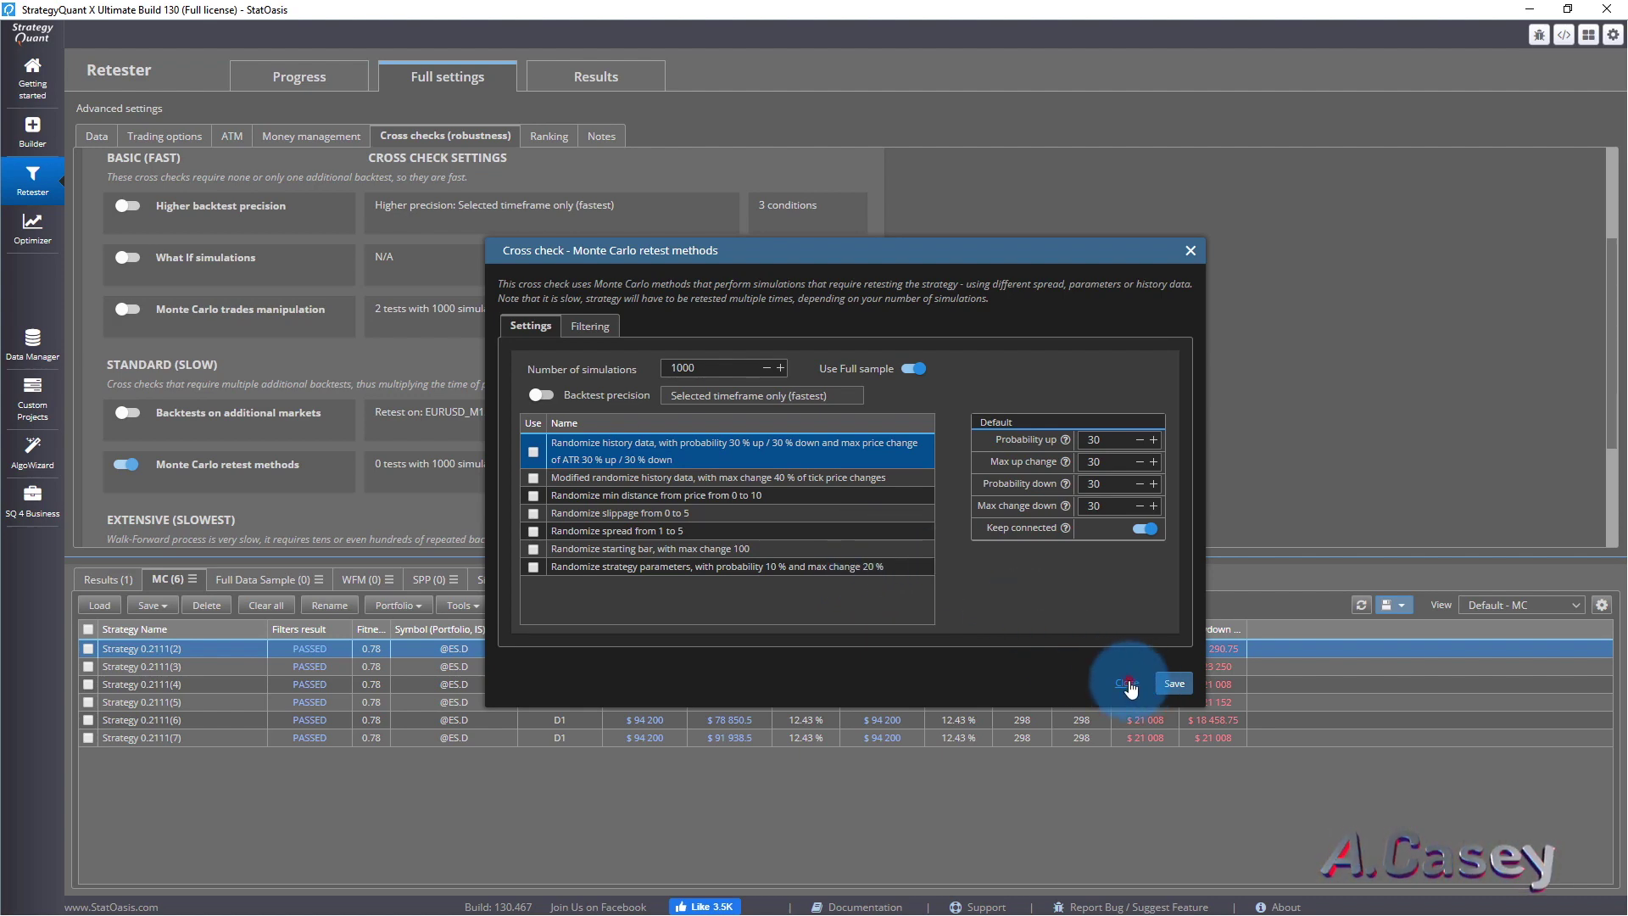
click(1173, 682)
Back in the pseudo code, highlight MomChangesDownPeriod again and scroll through the signal rules.
click(604, 81)
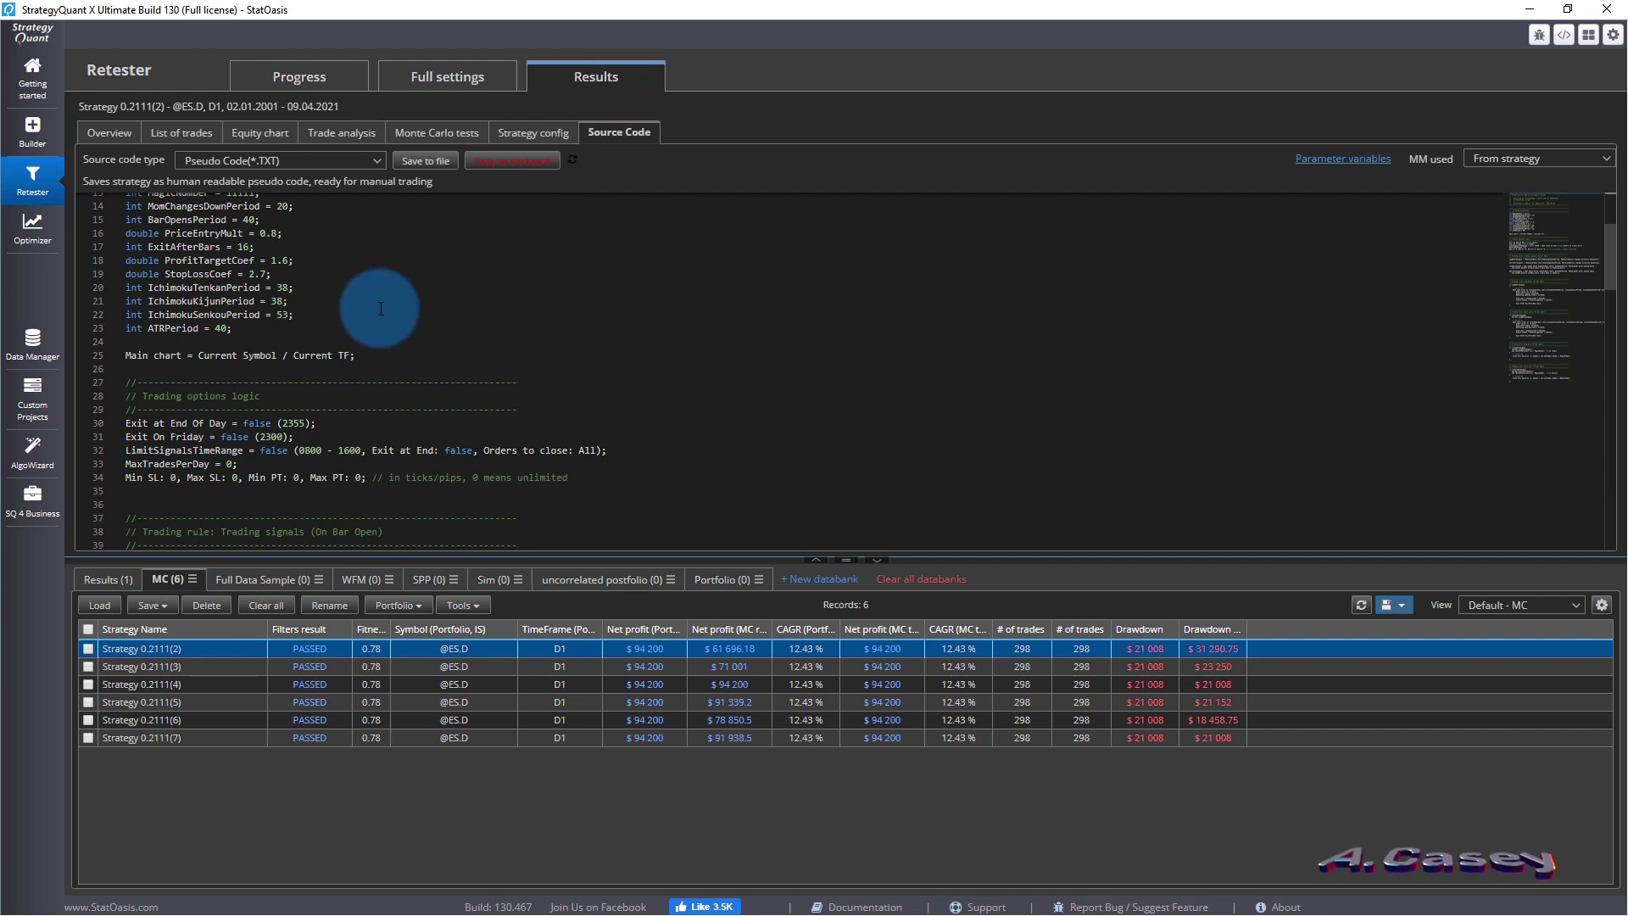
double_click(416, 472)
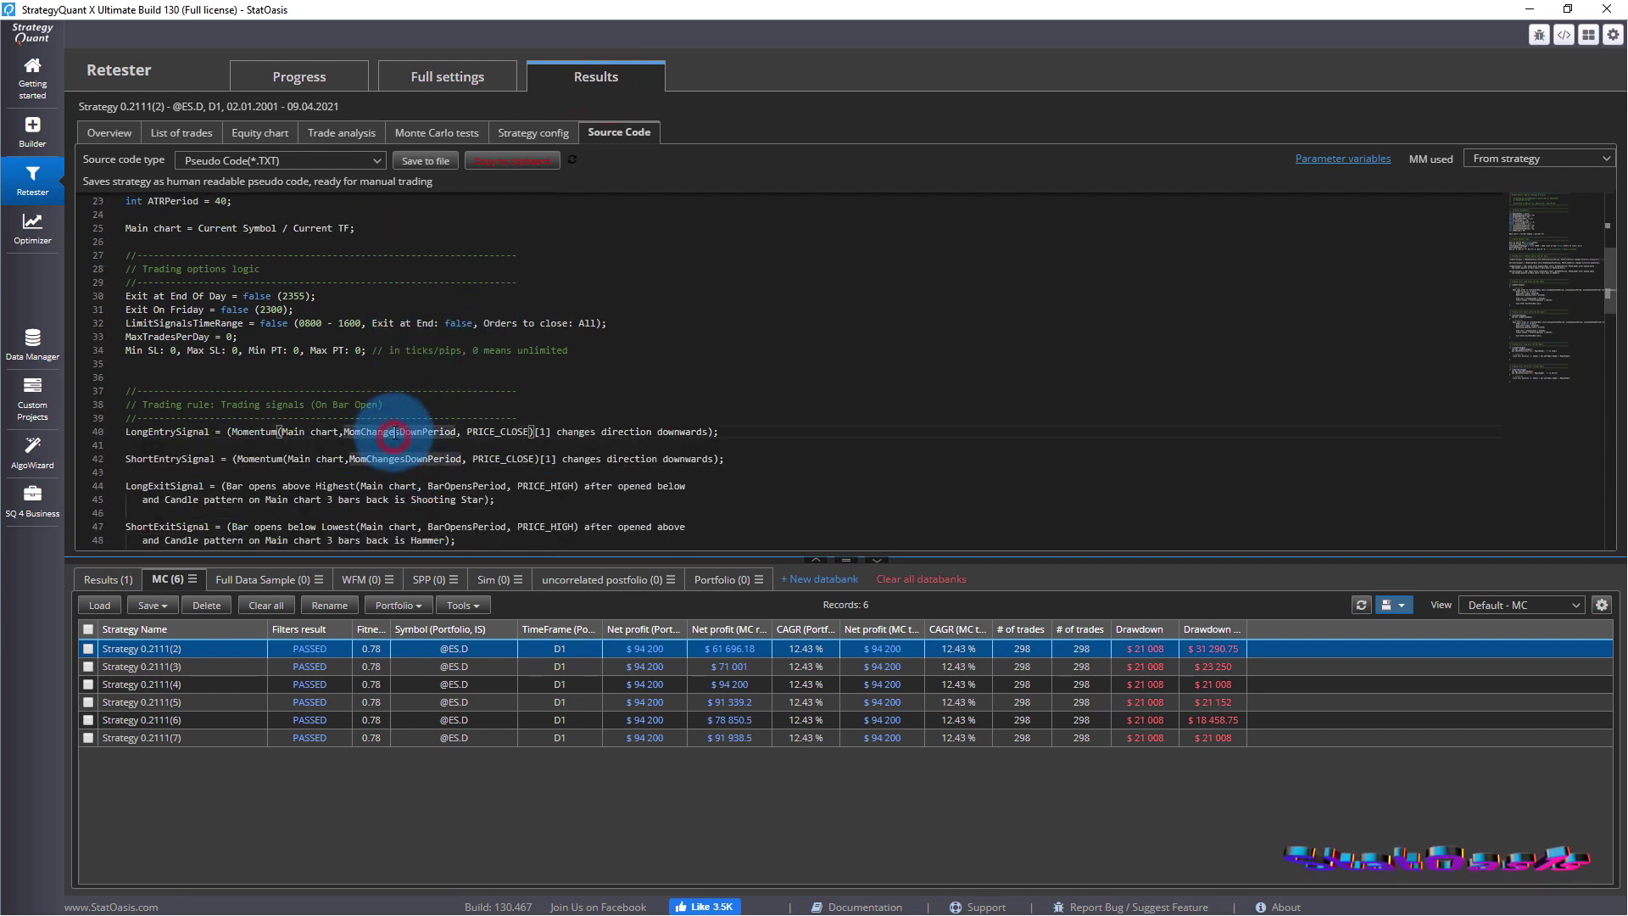
scroll(392, 356, up, 5)
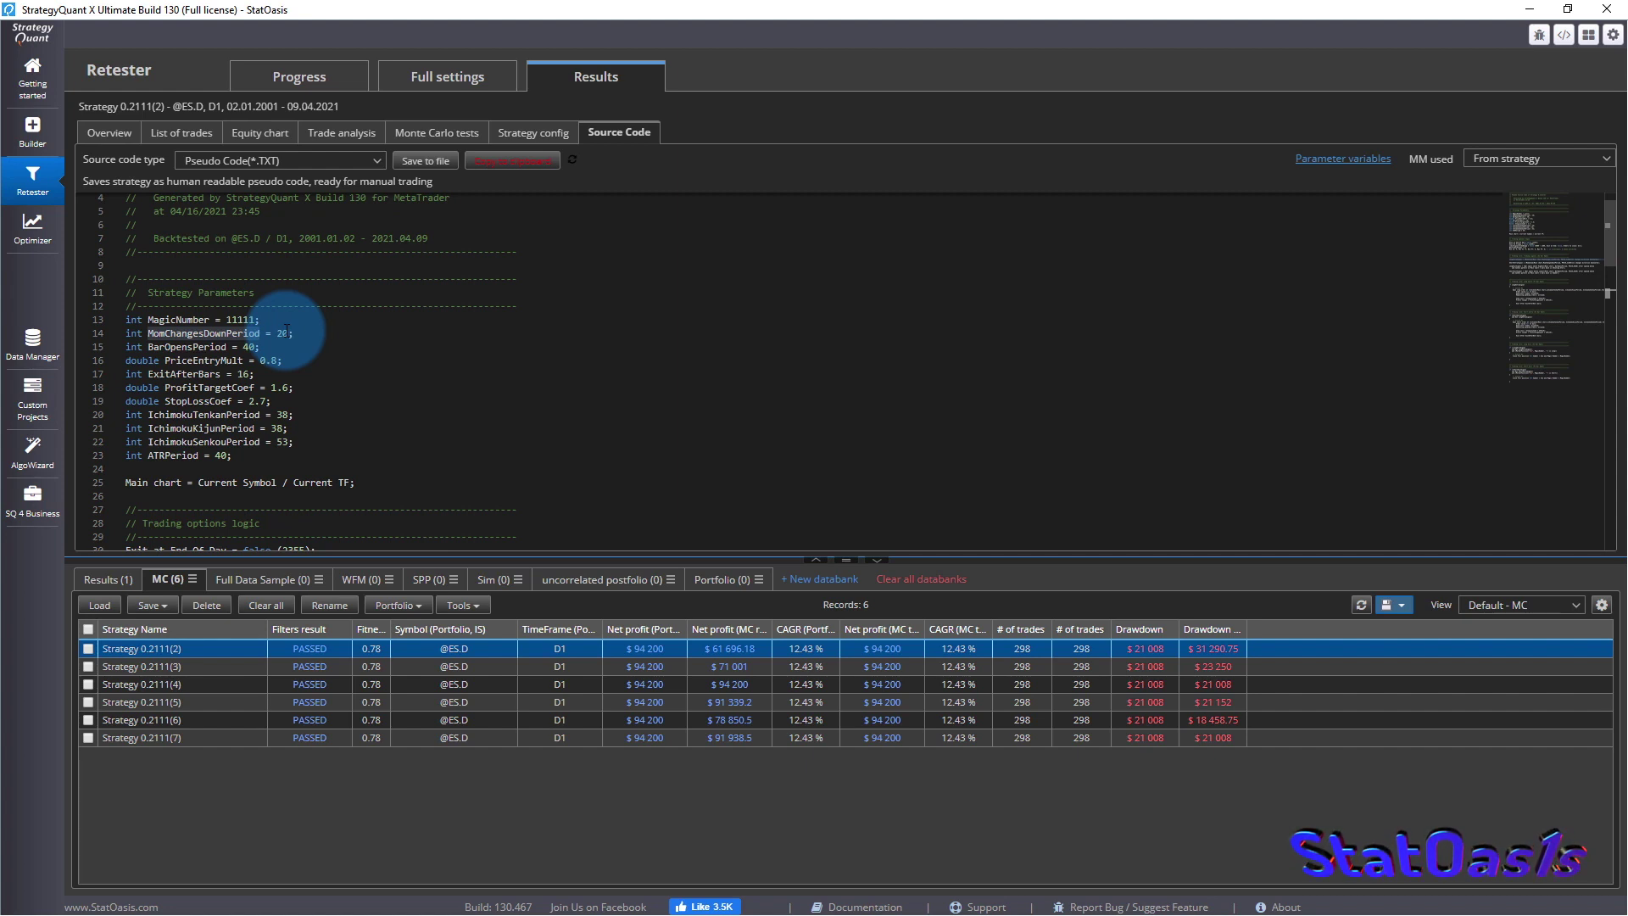
scroll(286, 329, down, 6)
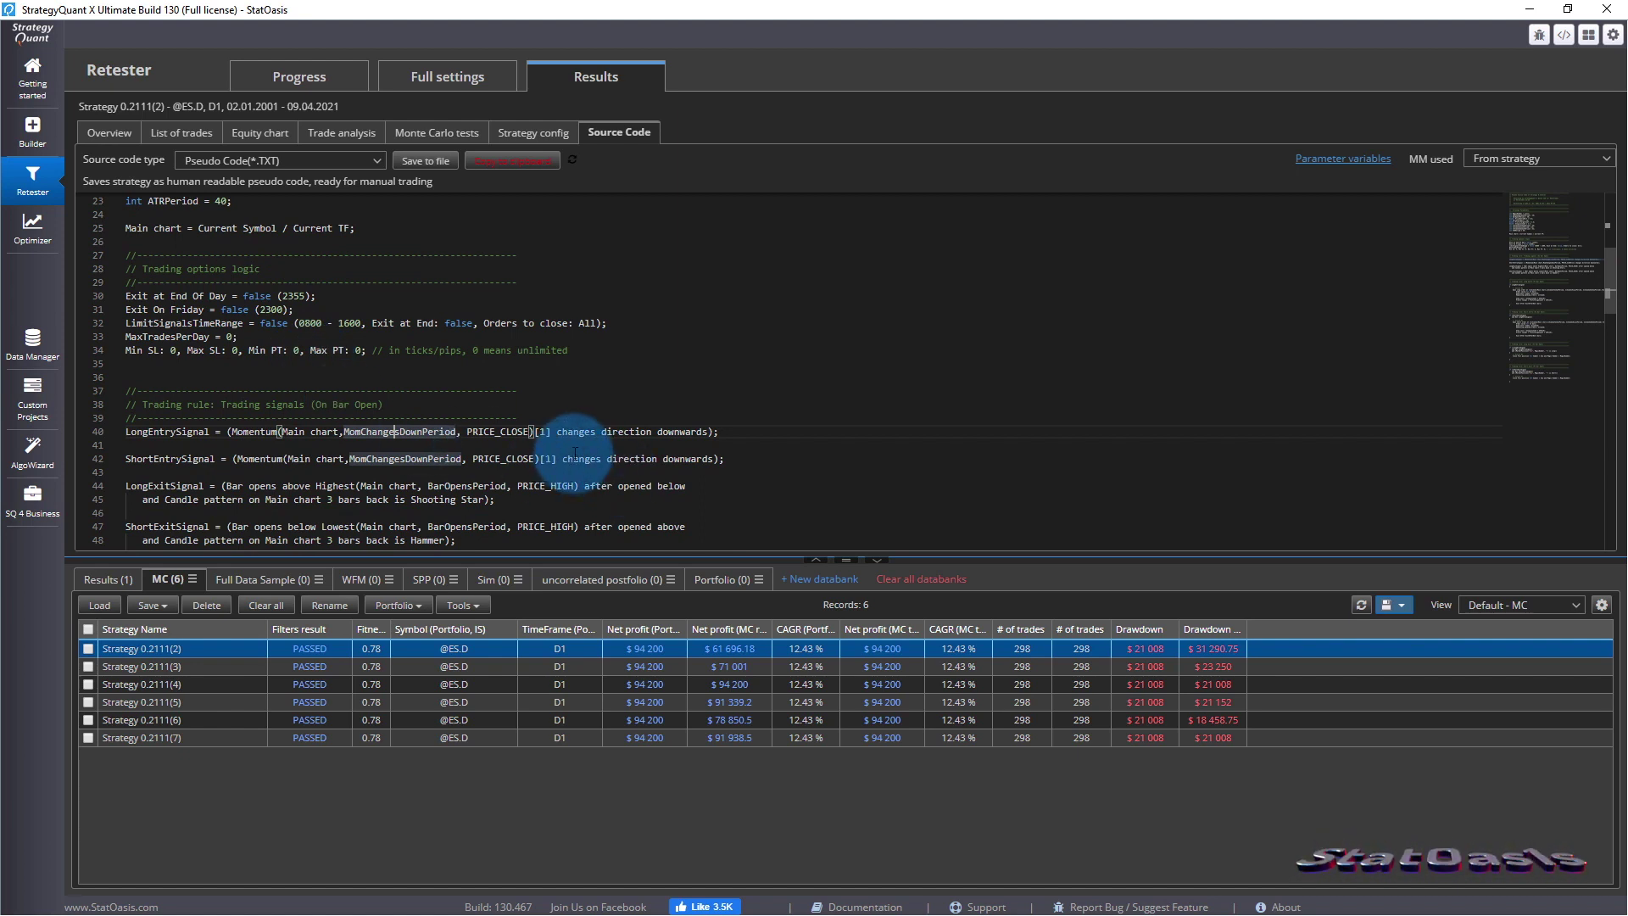
scroll(585, 436, up, 1)
scroll(347, 398, up, 3)
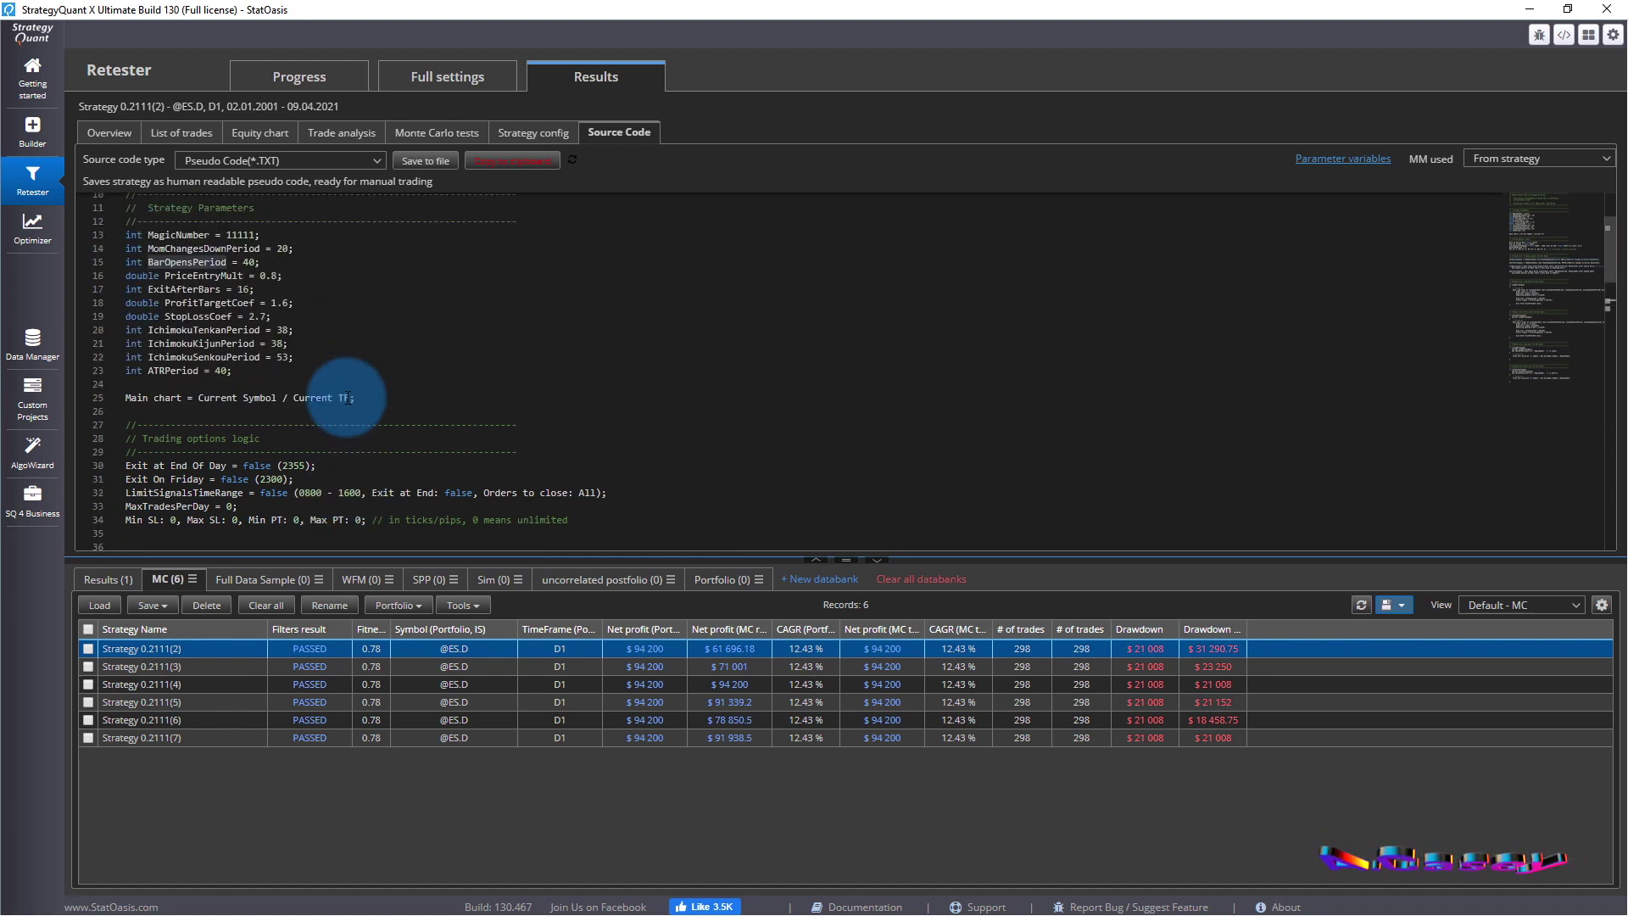
scroll(387, 381, down, 4)
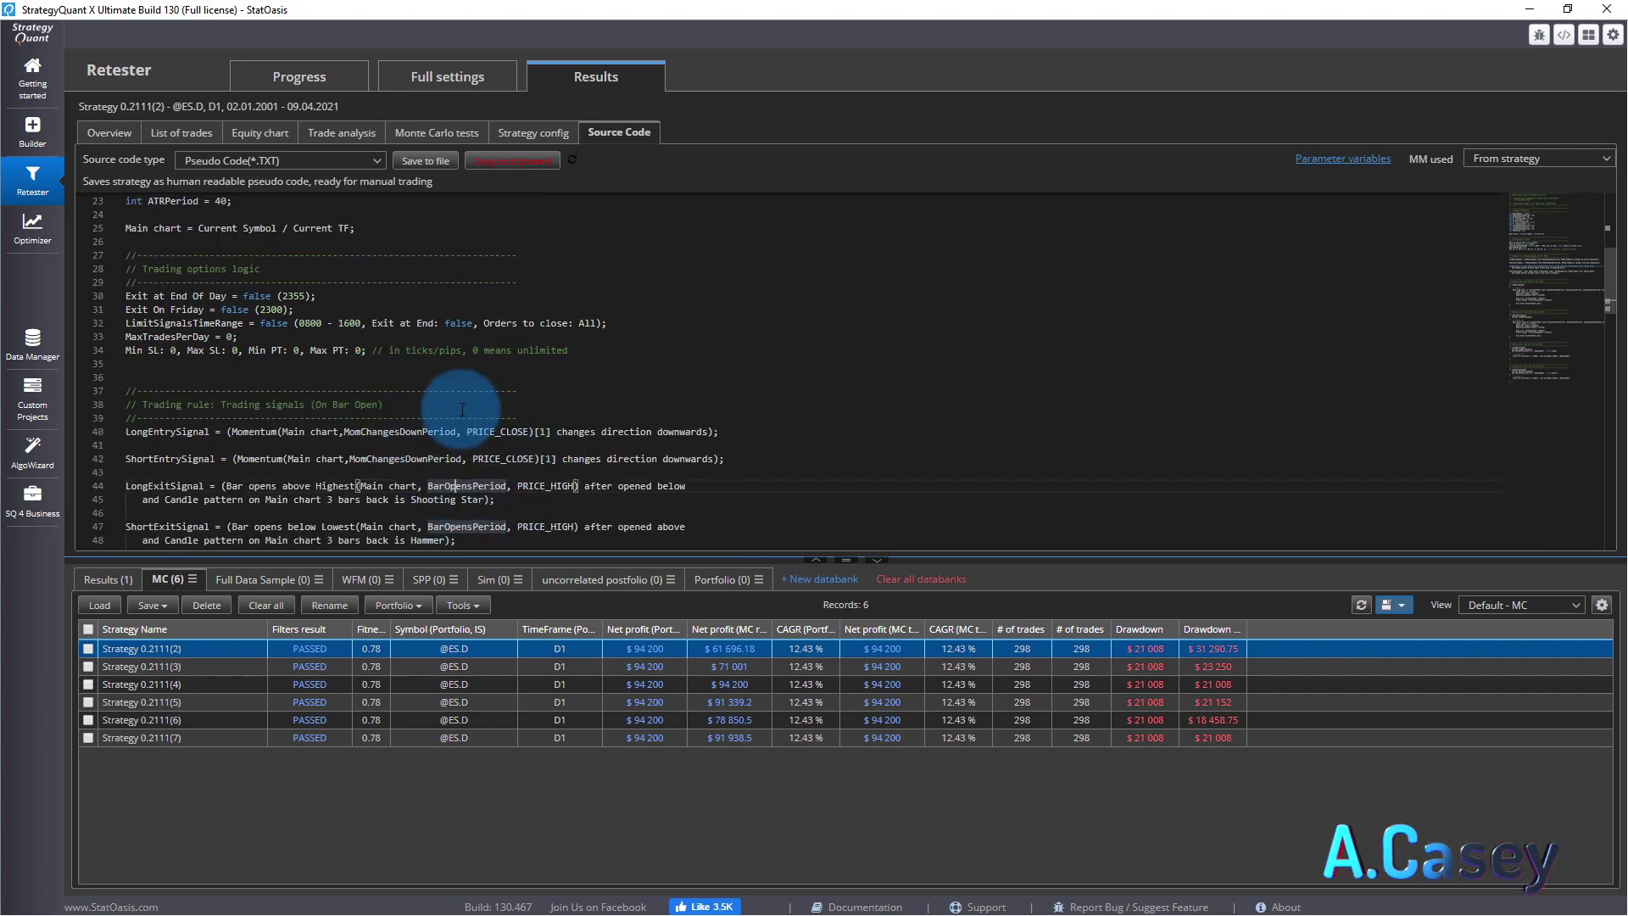
Enable only Randomize strategy parameters in the Monte Carlo retest methods and save.
click(437, 132)
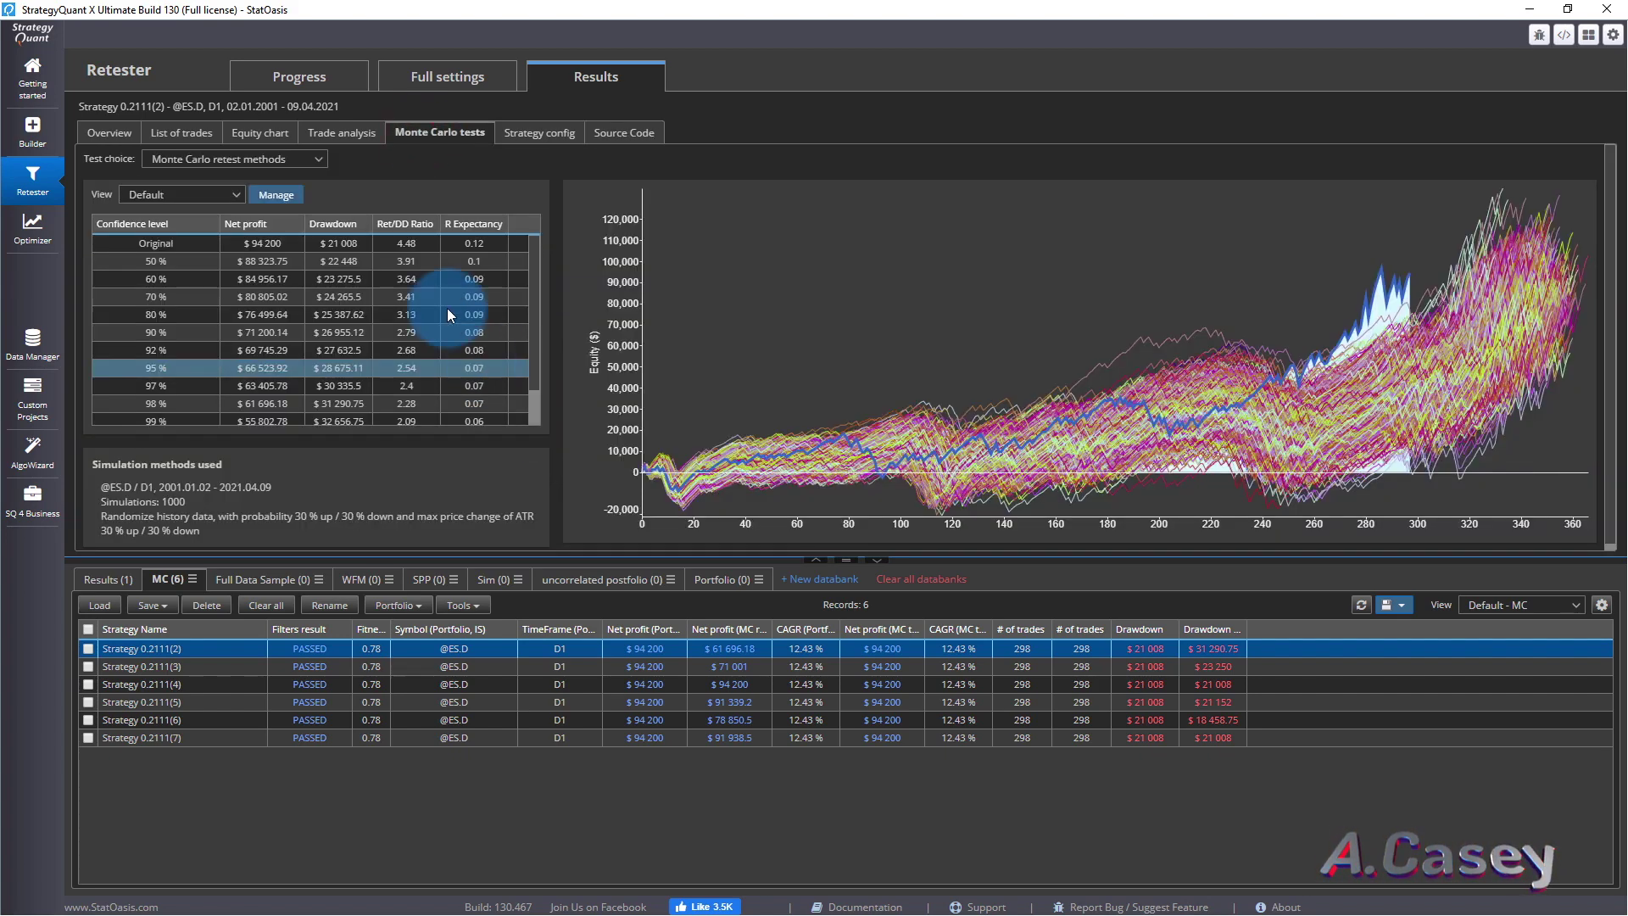
click(440, 81)
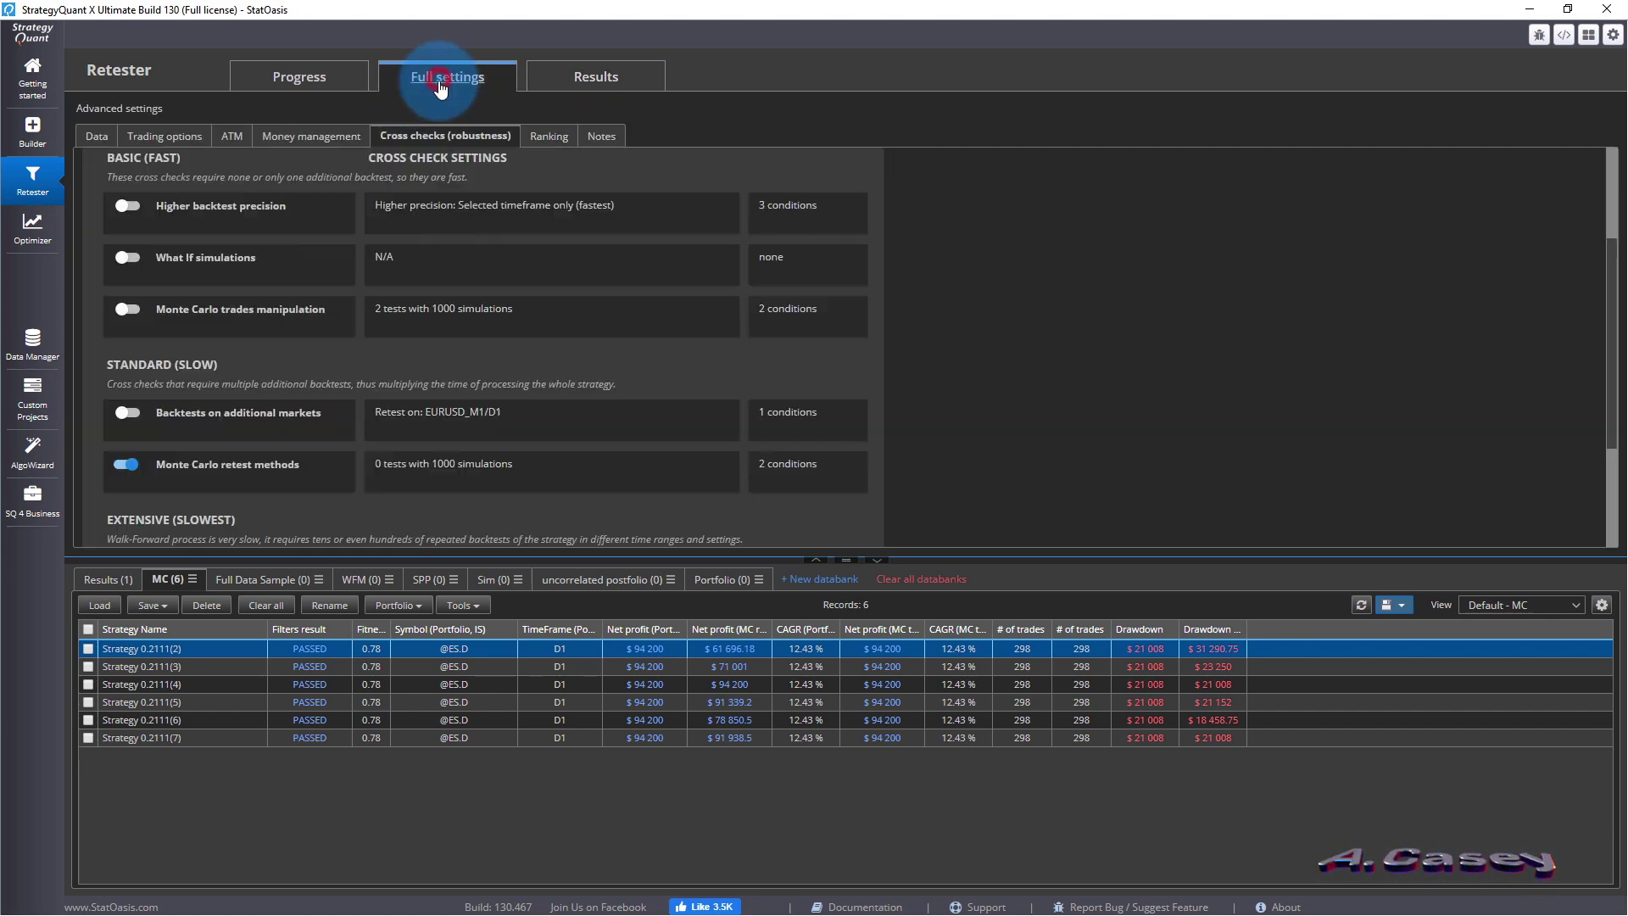
click(466, 458)
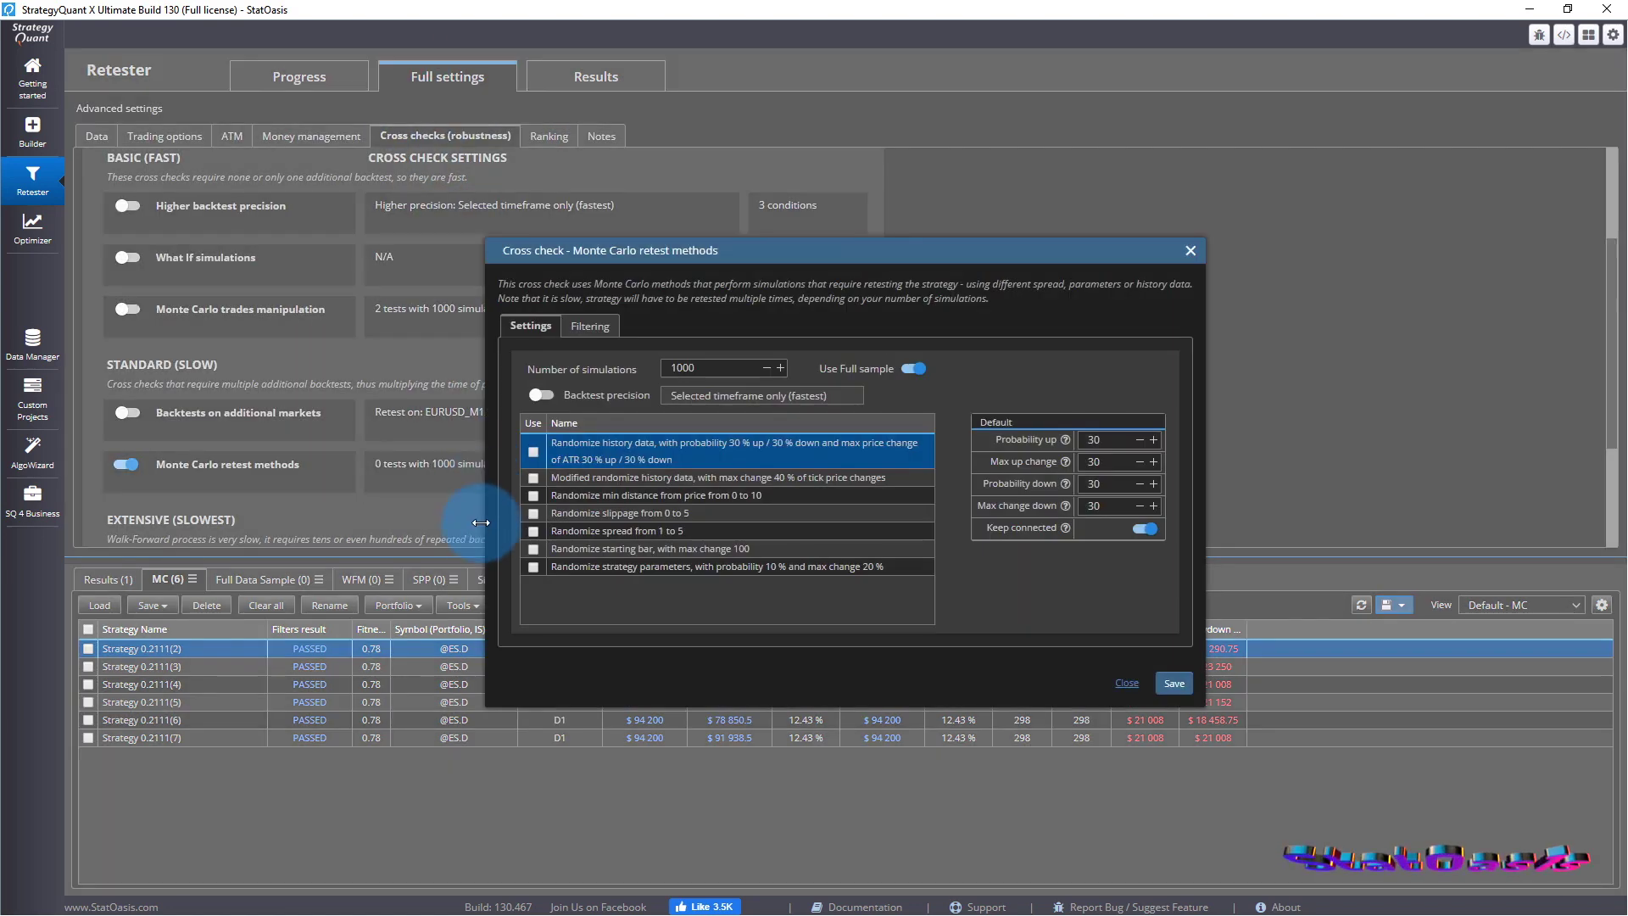
click(570, 567)
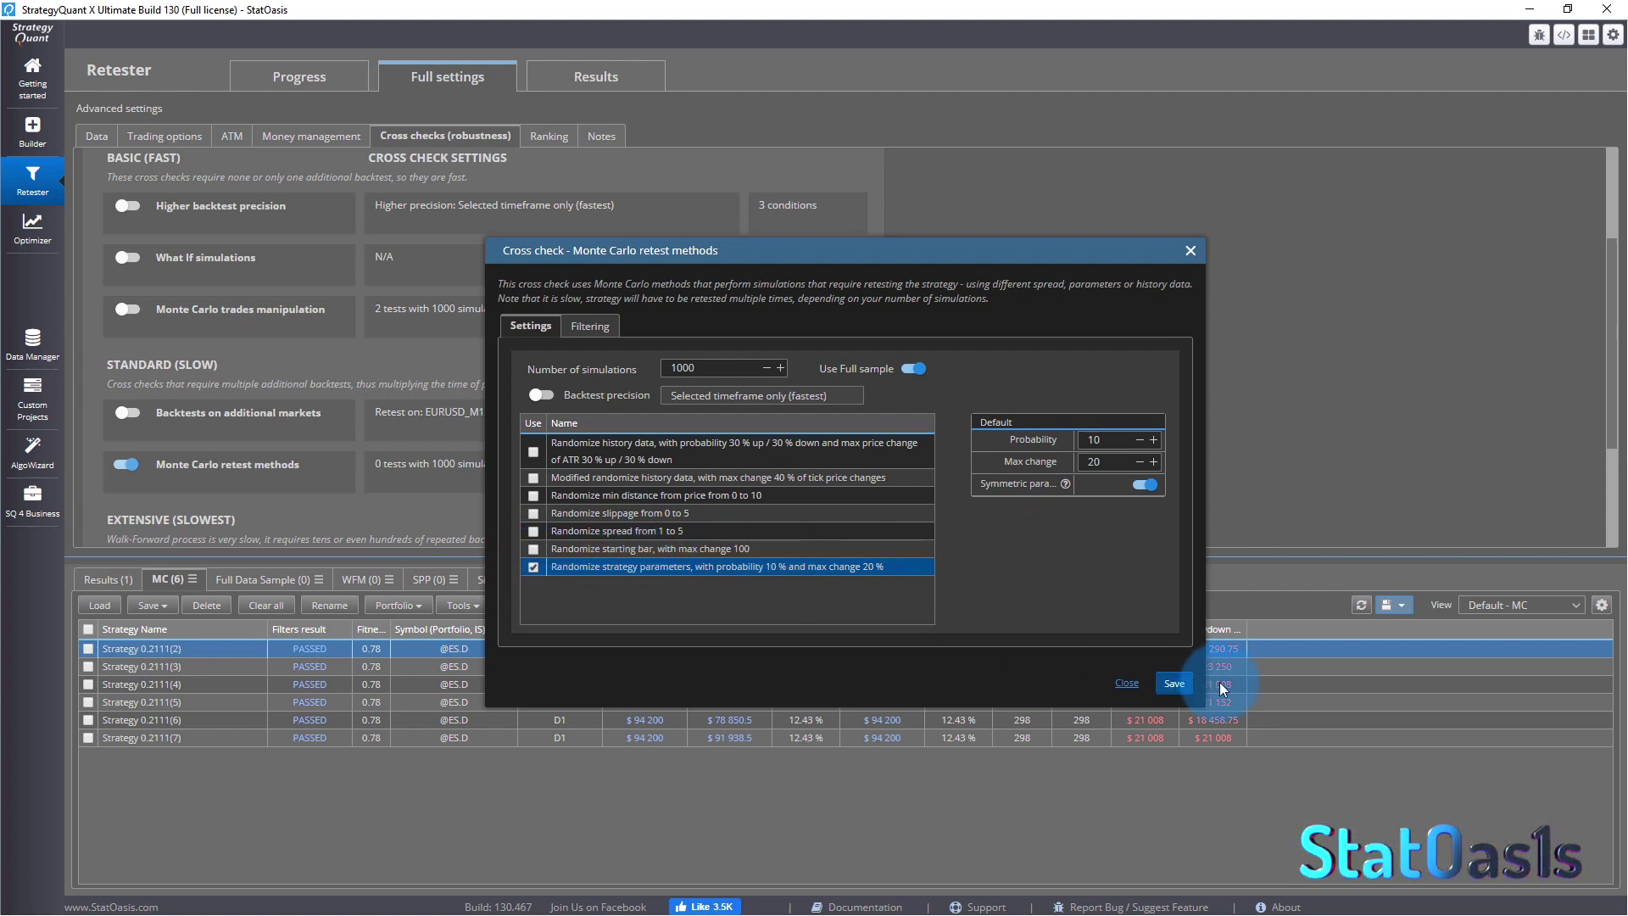
click(1174, 681)
Run the retest and open the new Strategy 0.2111 record's results.
click(280, 83)
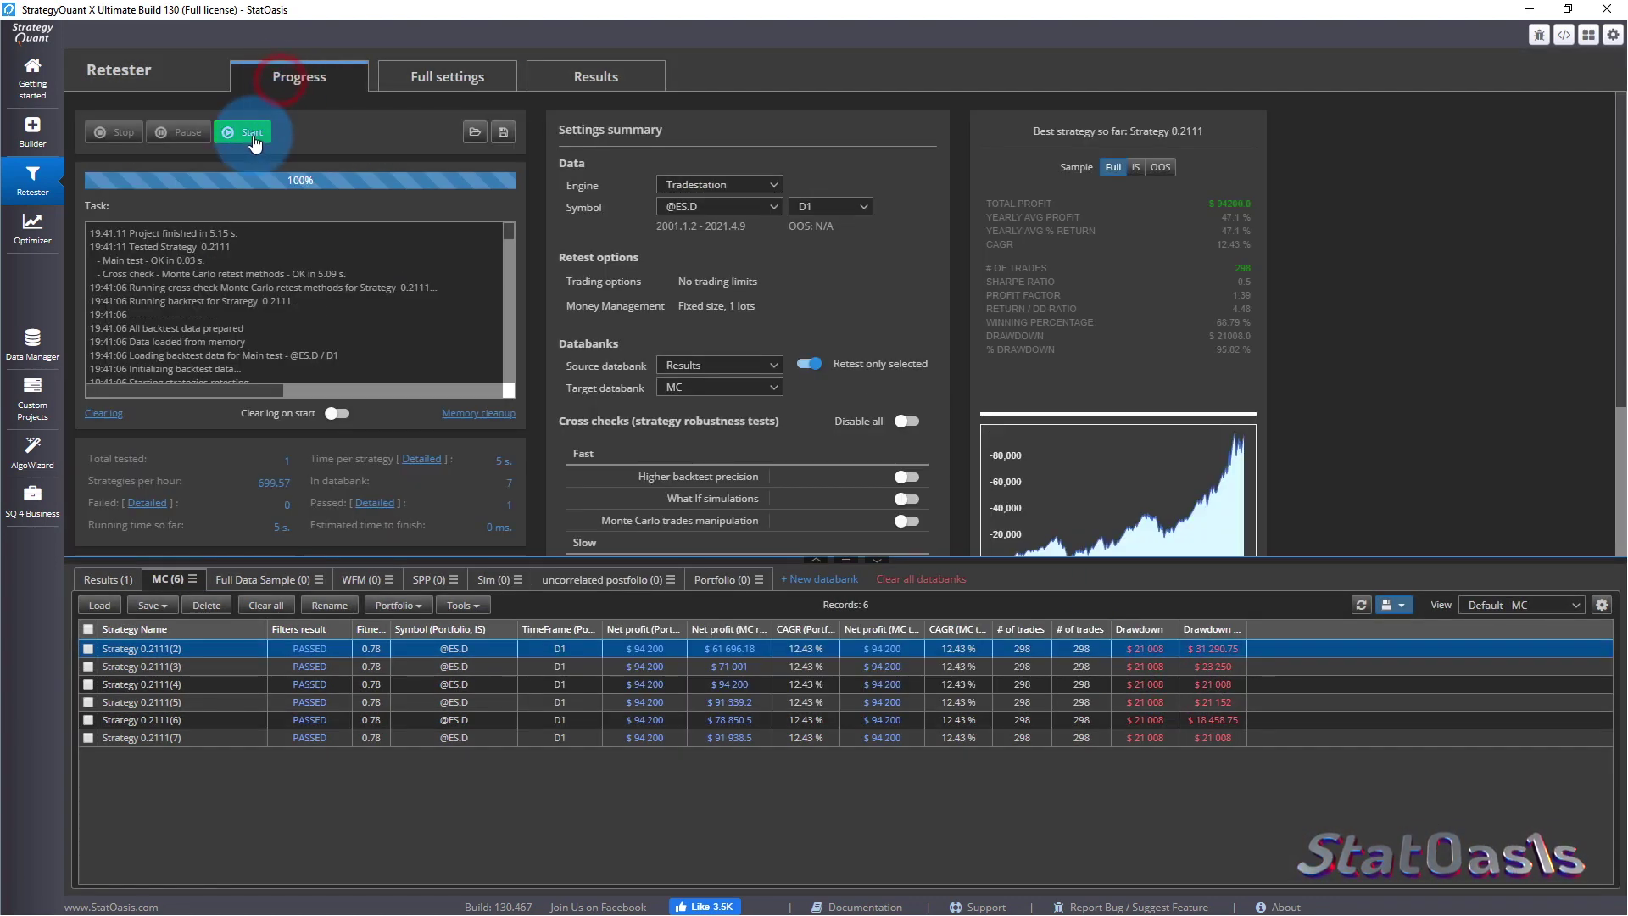
click(242, 131)
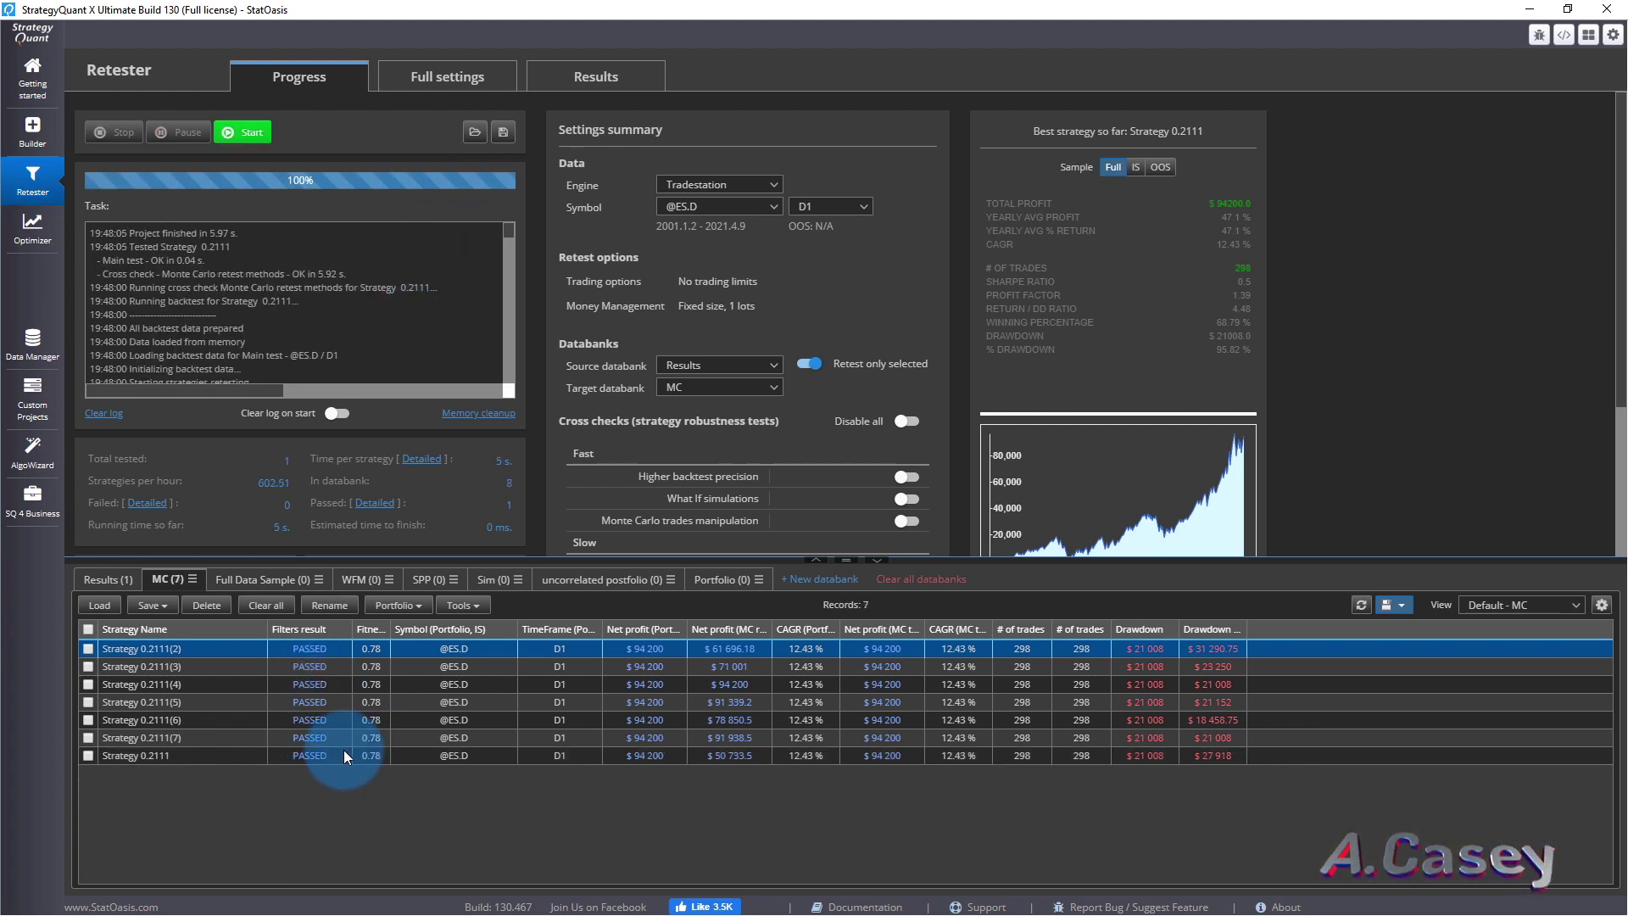
click(719, 754)
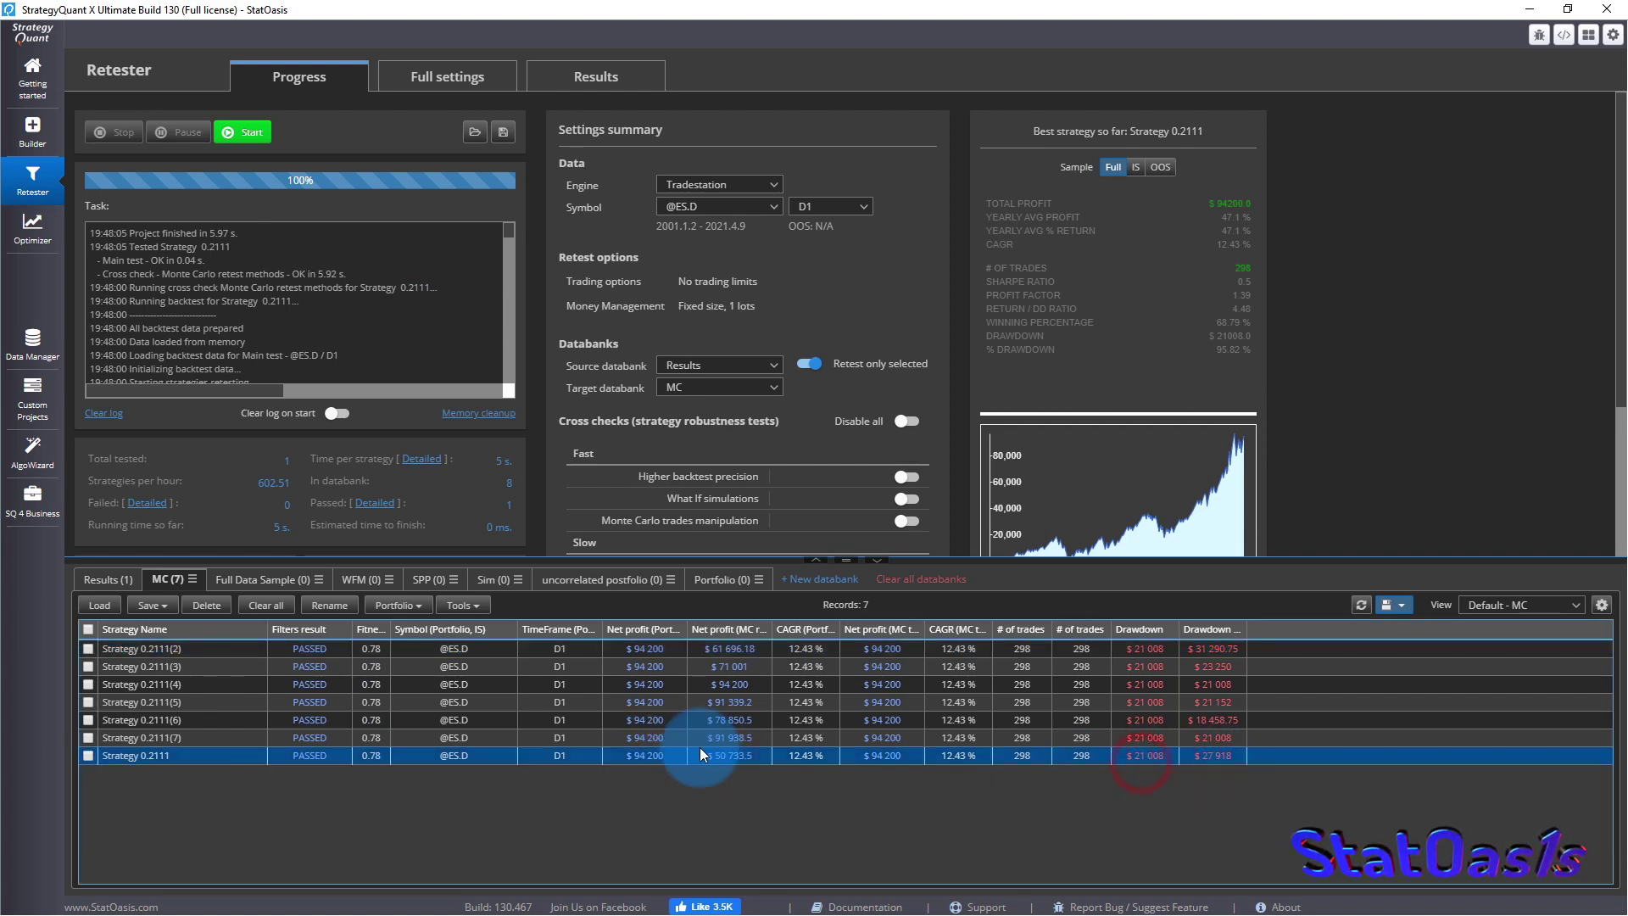
double_click(217, 751)
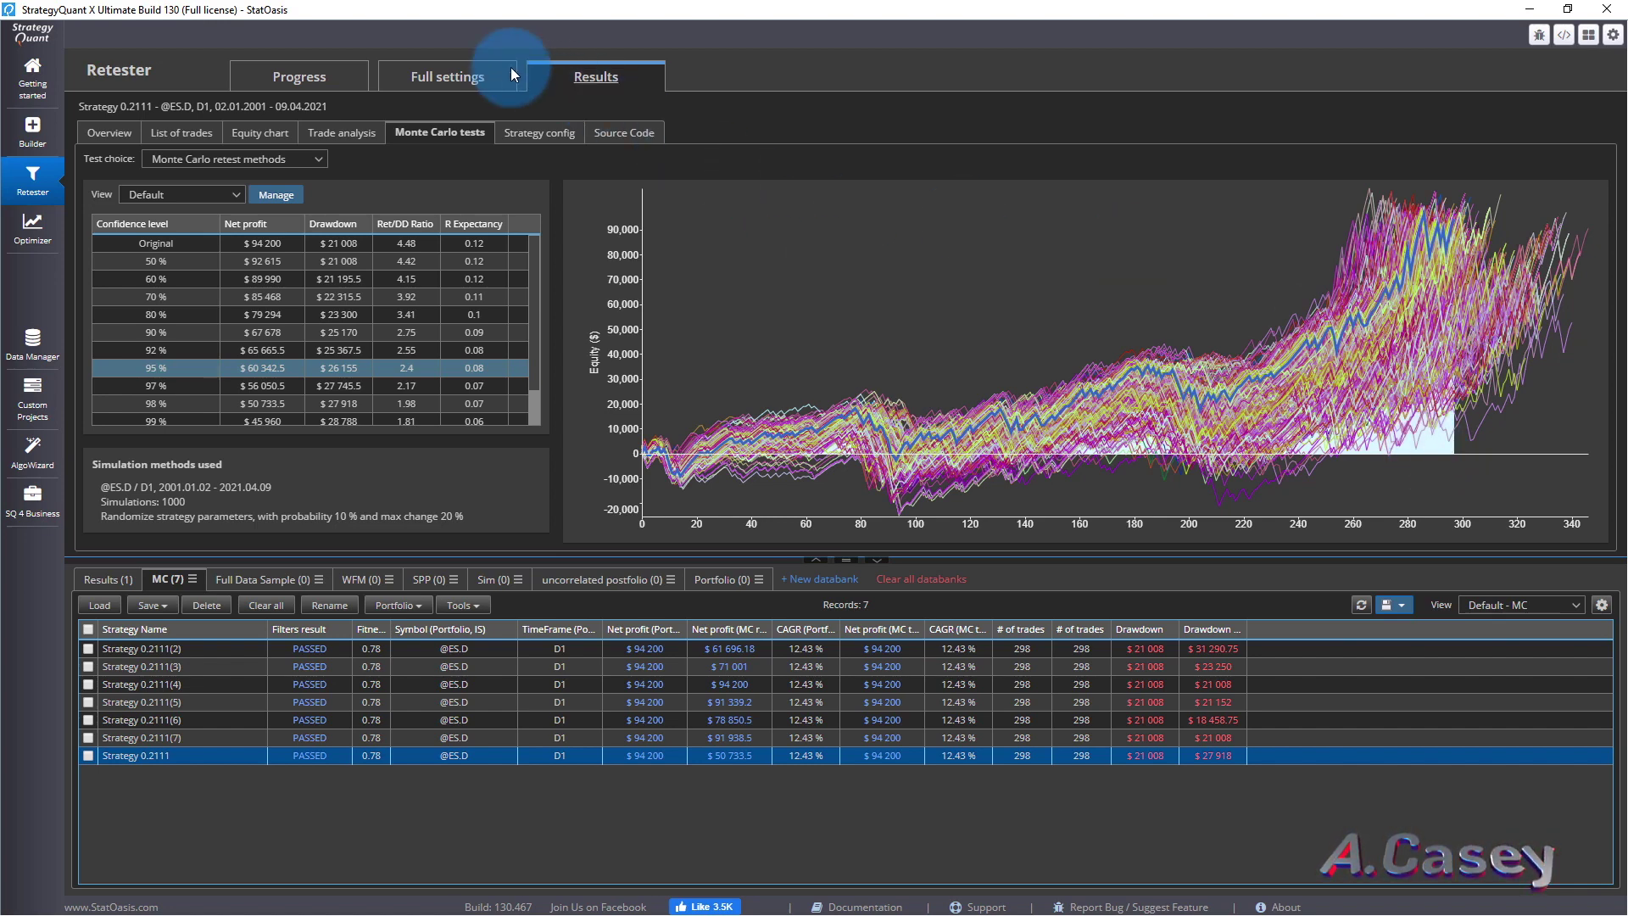
Enable Randomize history data alongside strategy-parameter randomization and save the Monte Carlo methods.
click(447, 76)
click(456, 480)
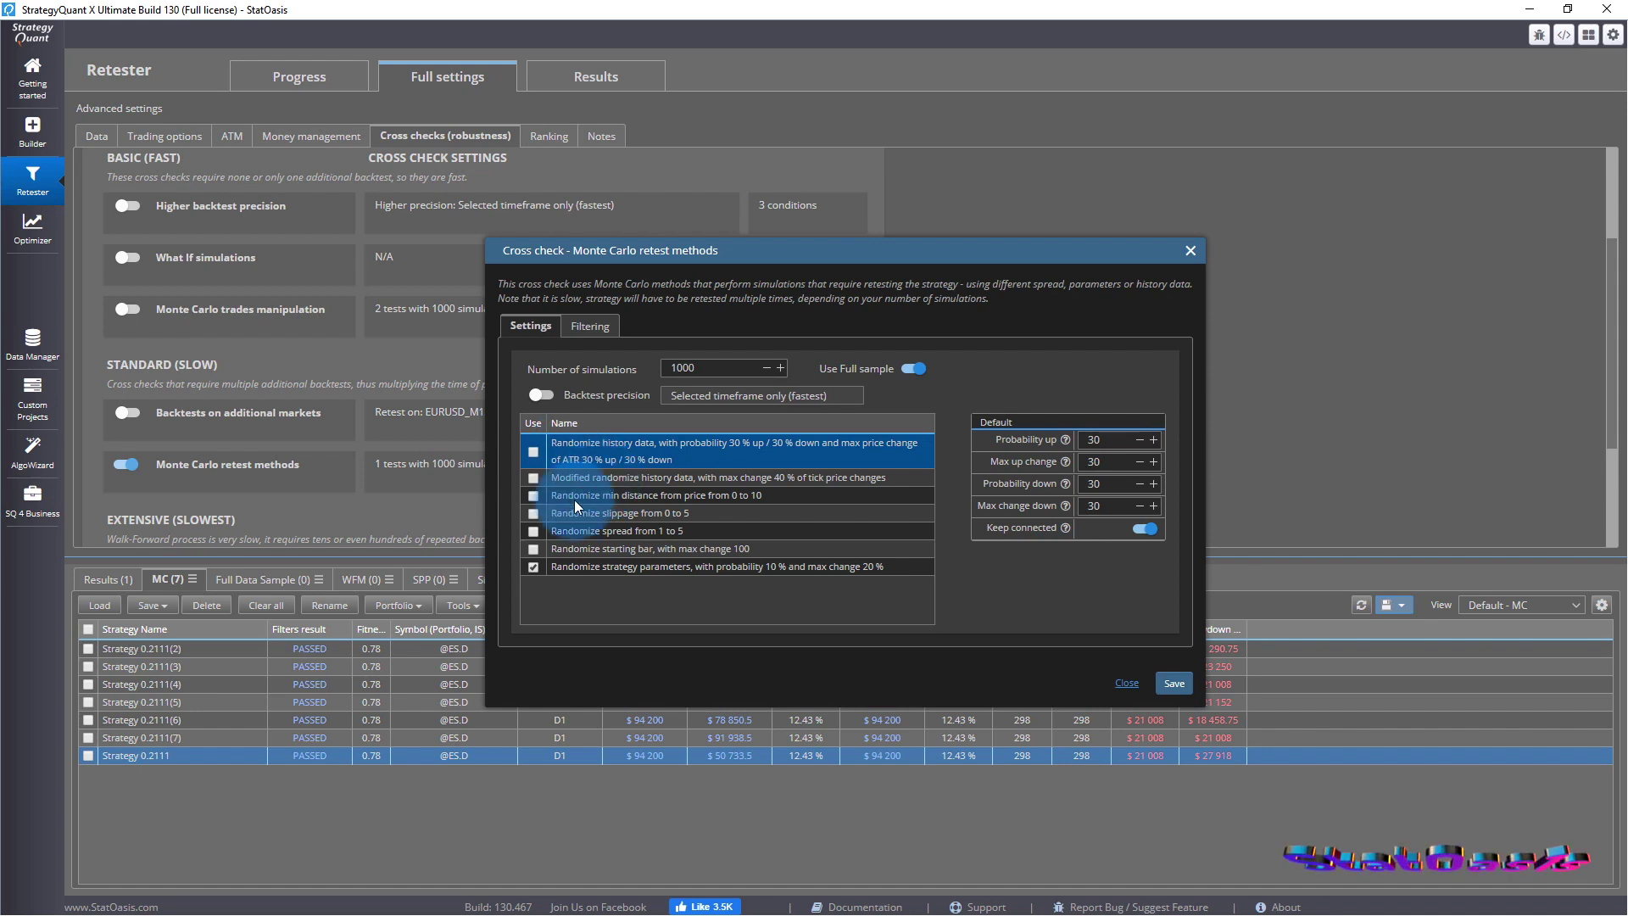
click(563, 562)
click(563, 453)
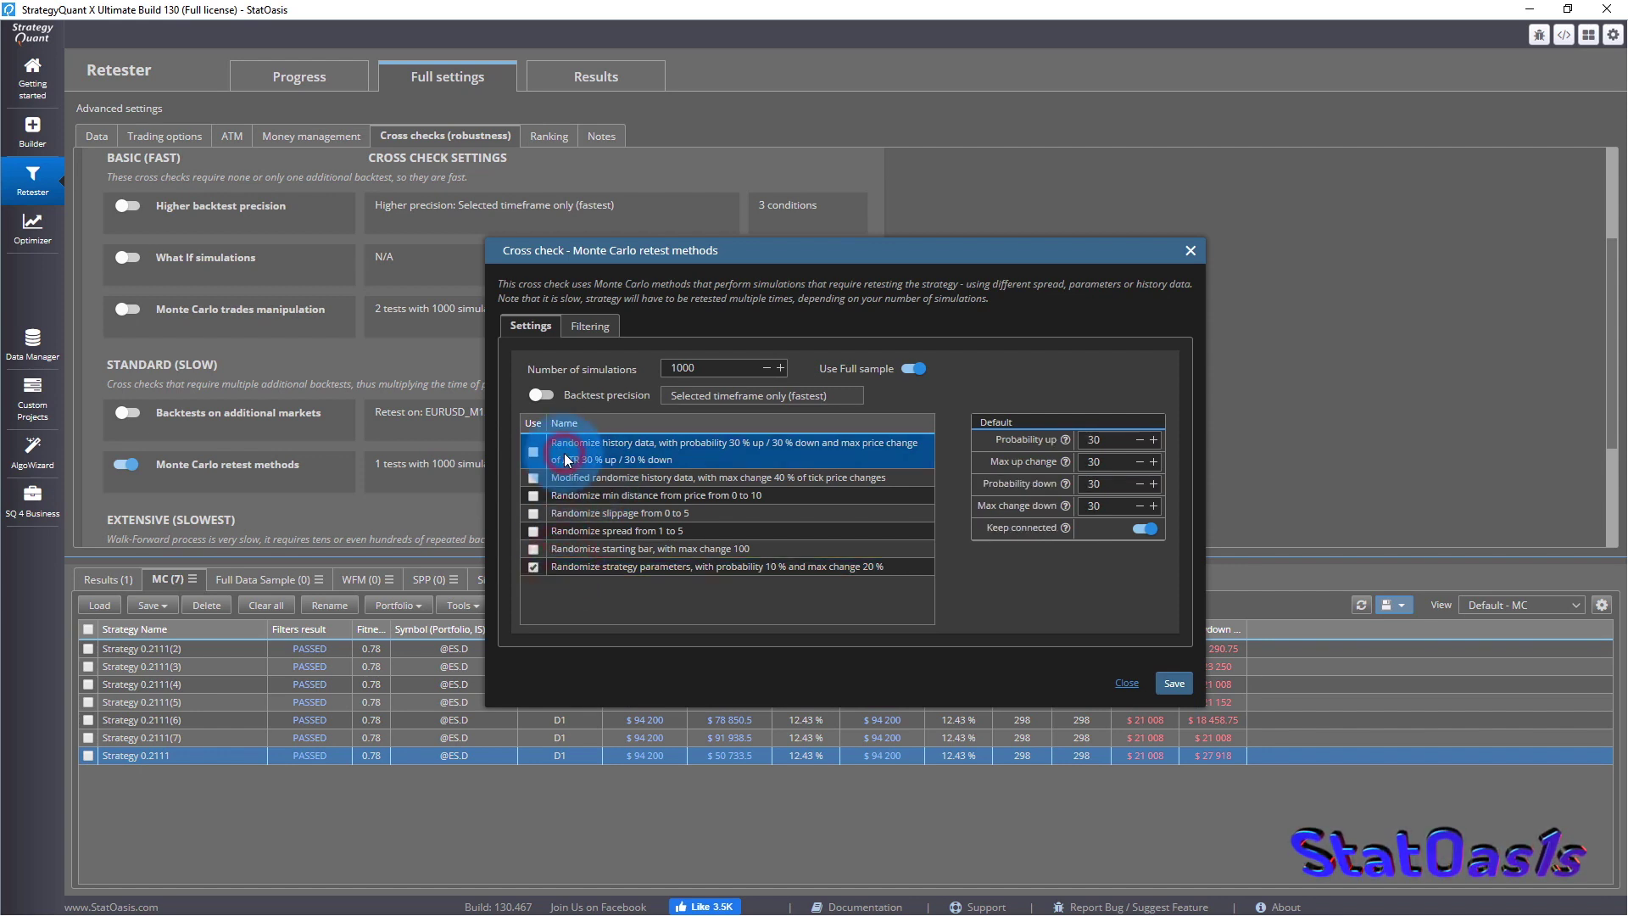
click(533, 451)
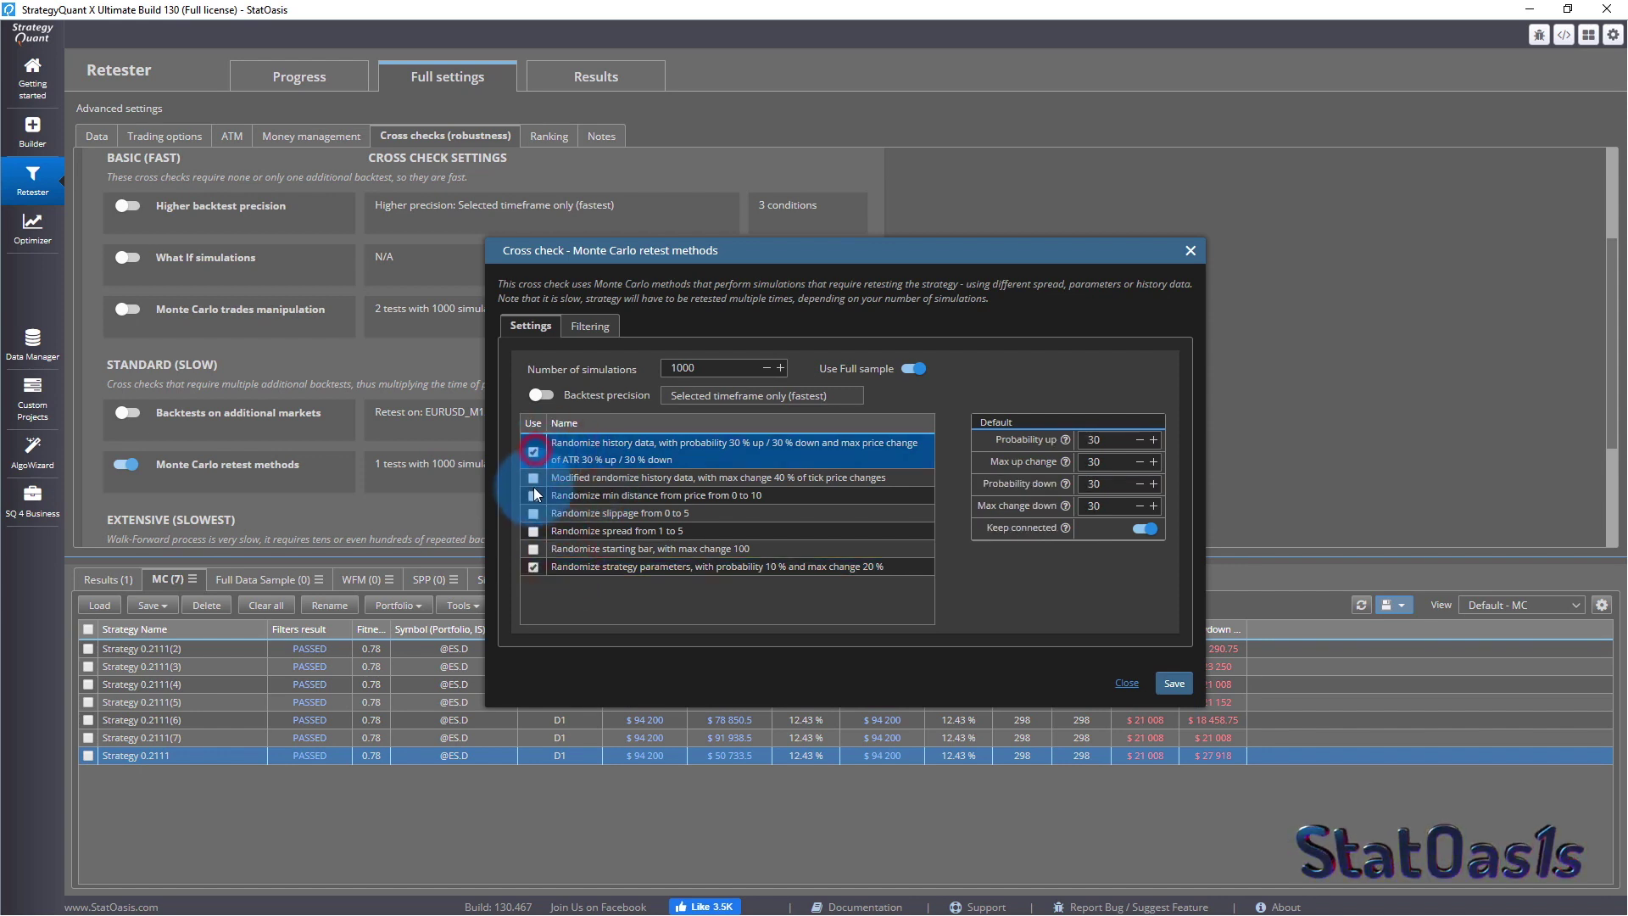
click(589, 570)
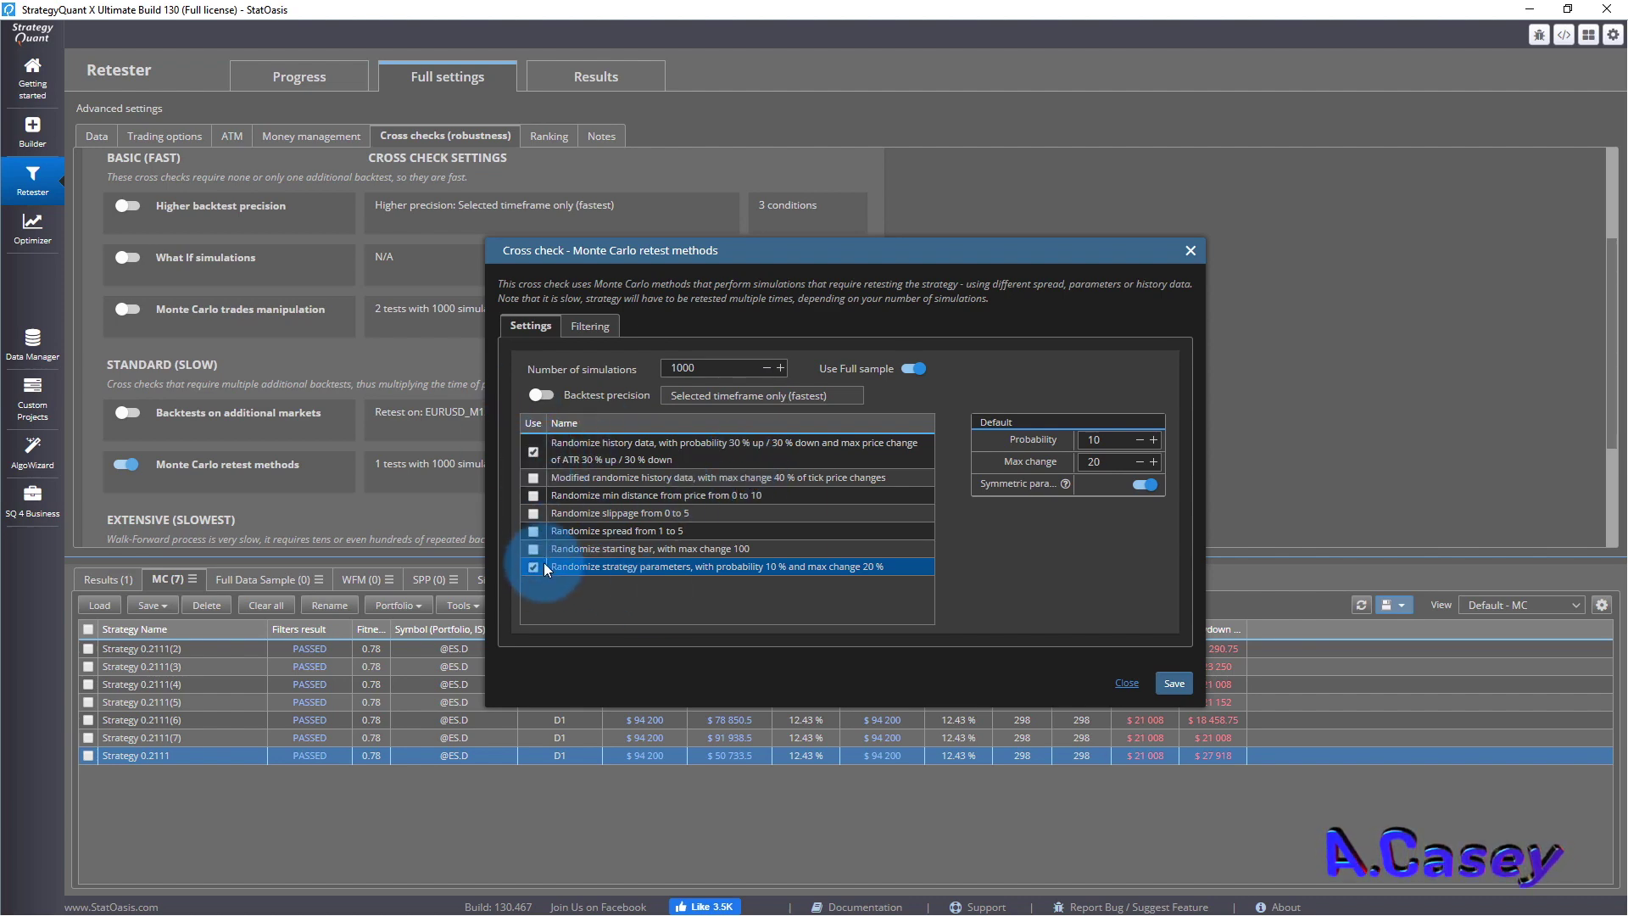
click(1175, 684)
Run the combined-randomization retest and open Strategy 0.2111(1)'s Monte Carlo results.
click(300, 77)
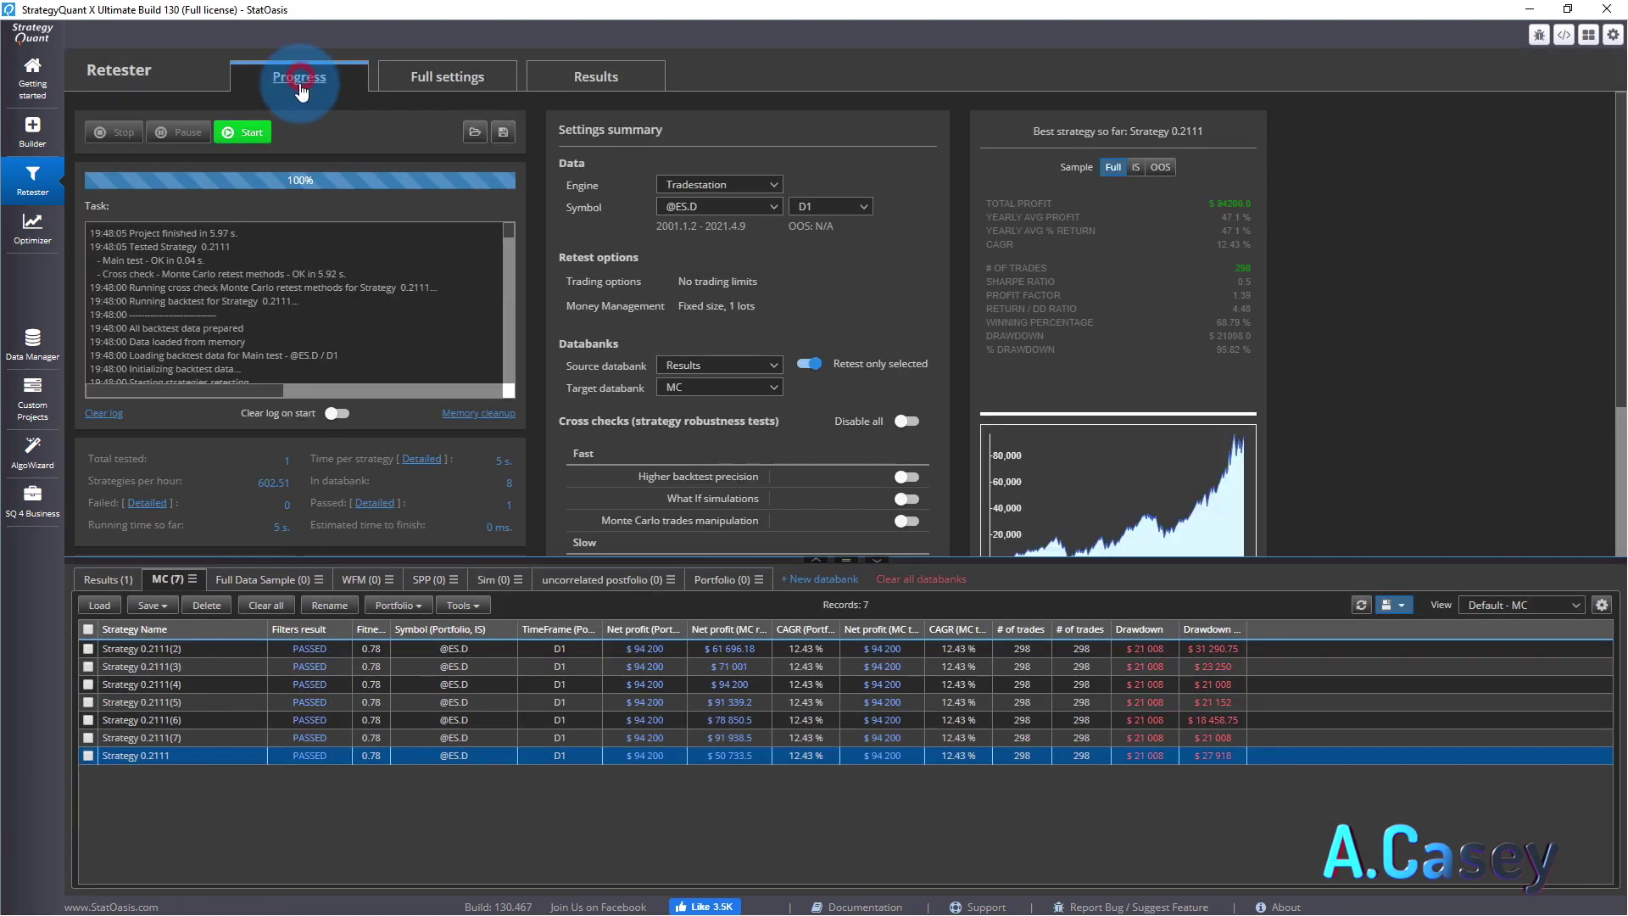
click(240, 134)
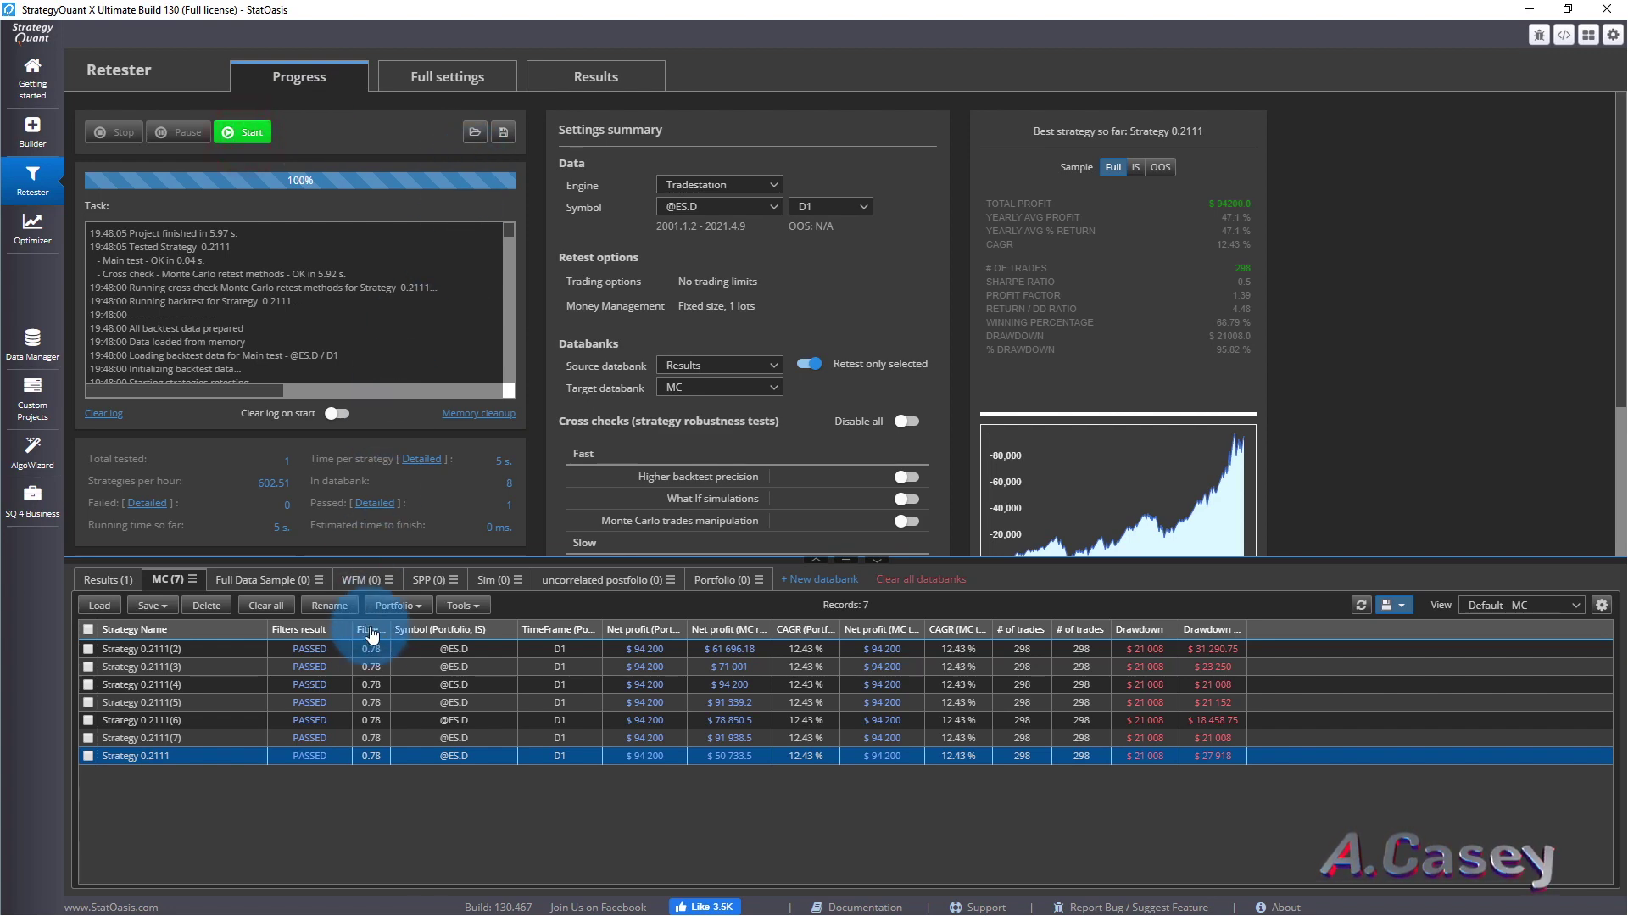
double_click(185, 772)
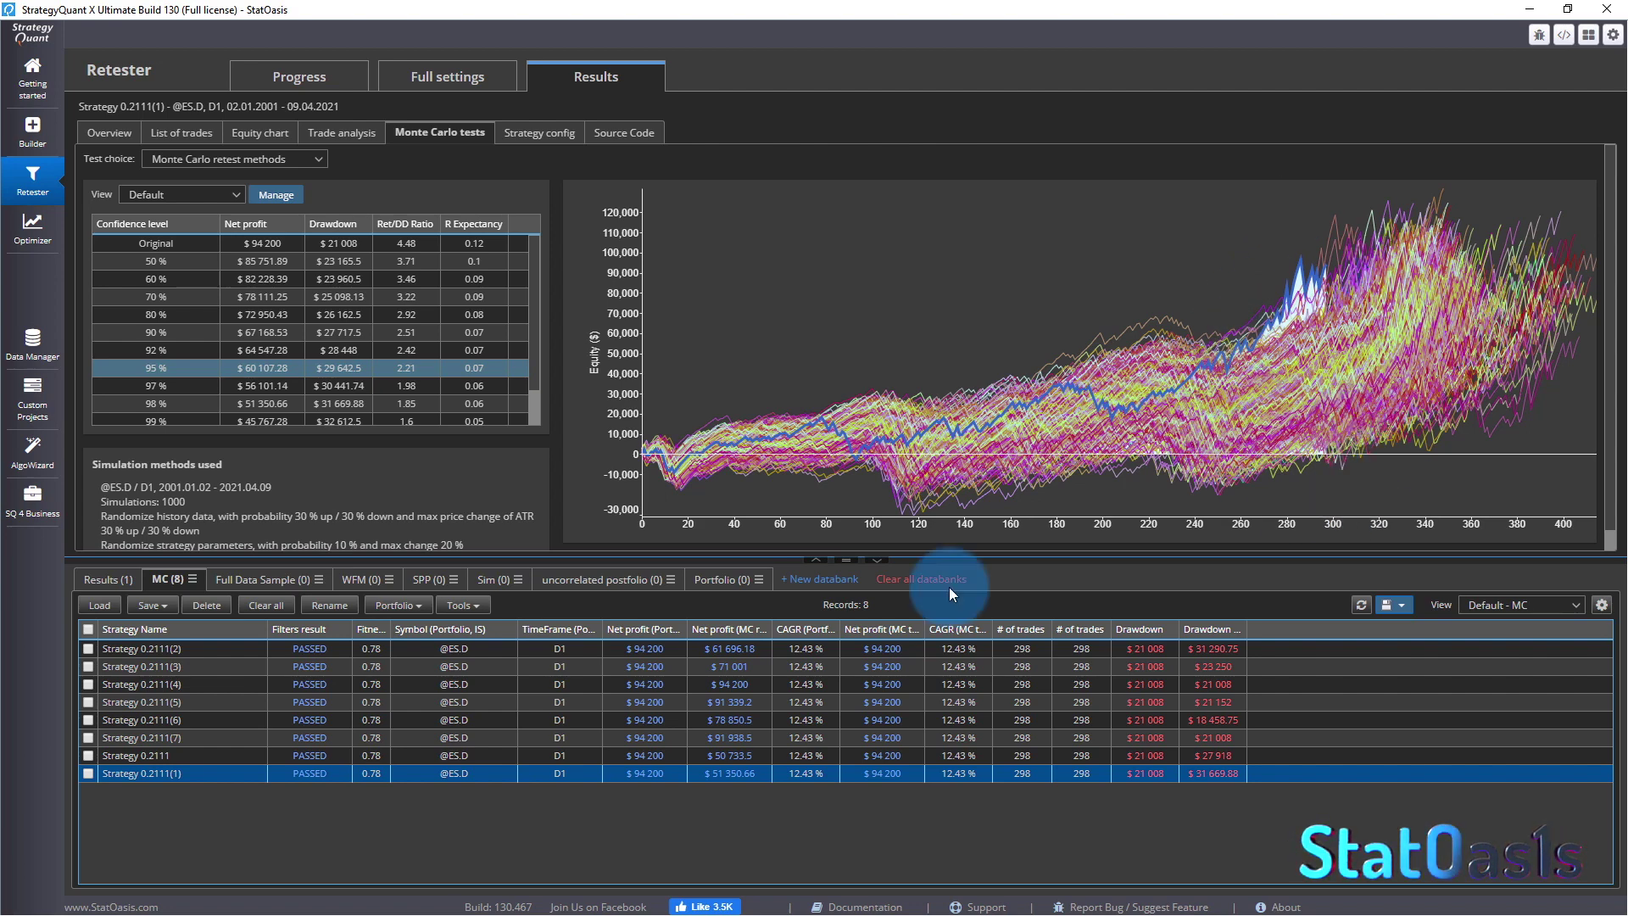
click(216, 749)
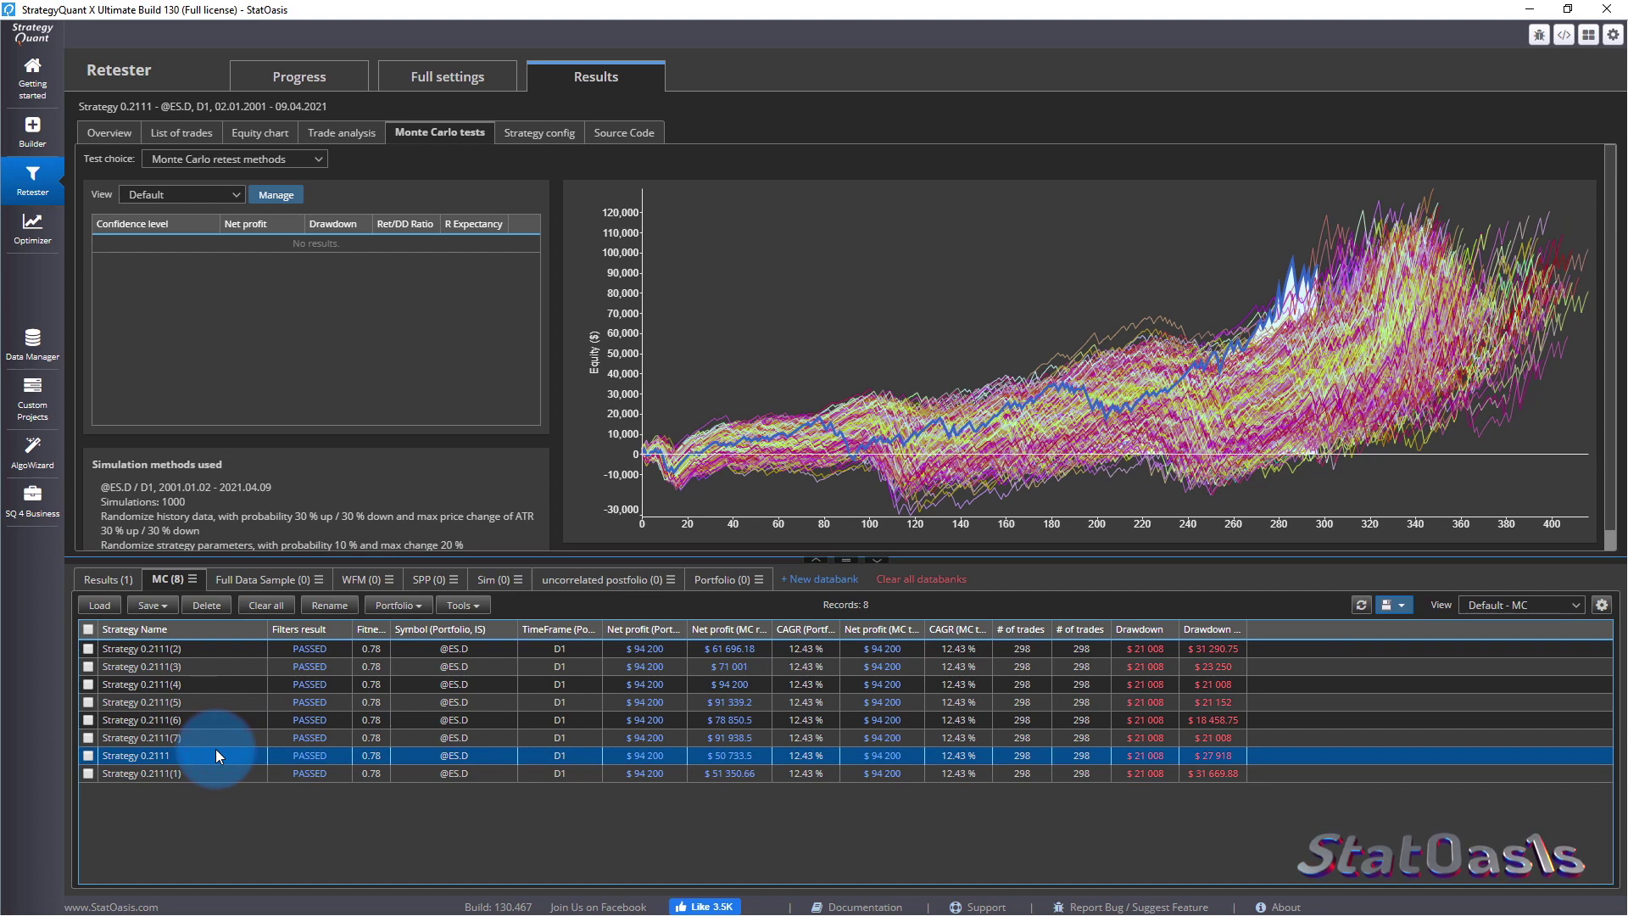
click(231, 648)
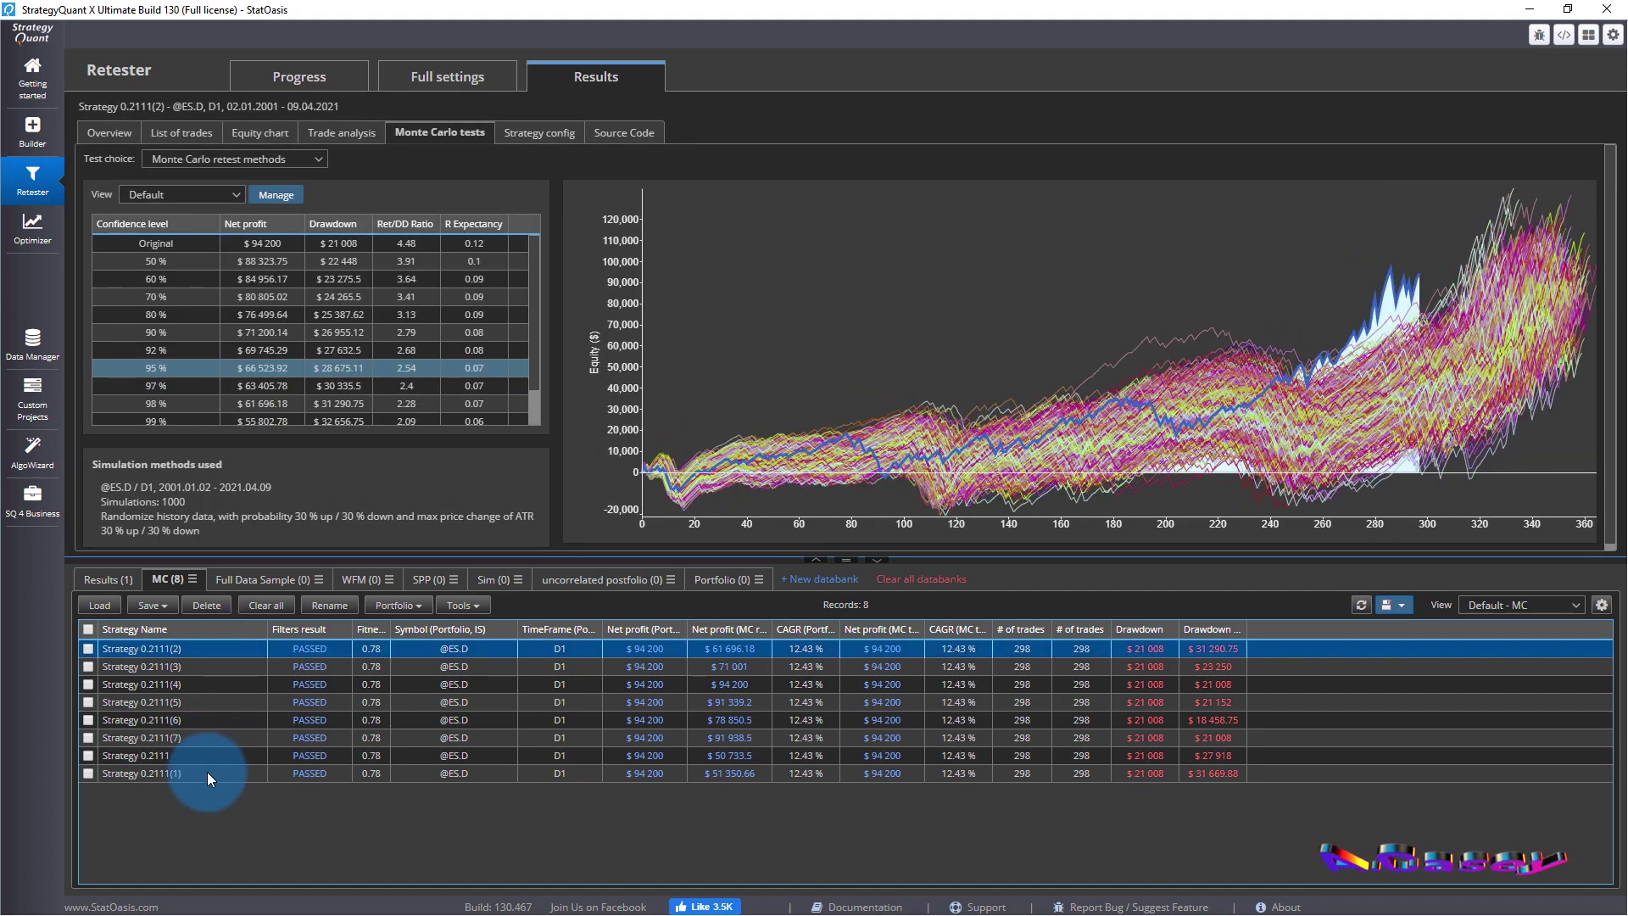
click(207, 771)
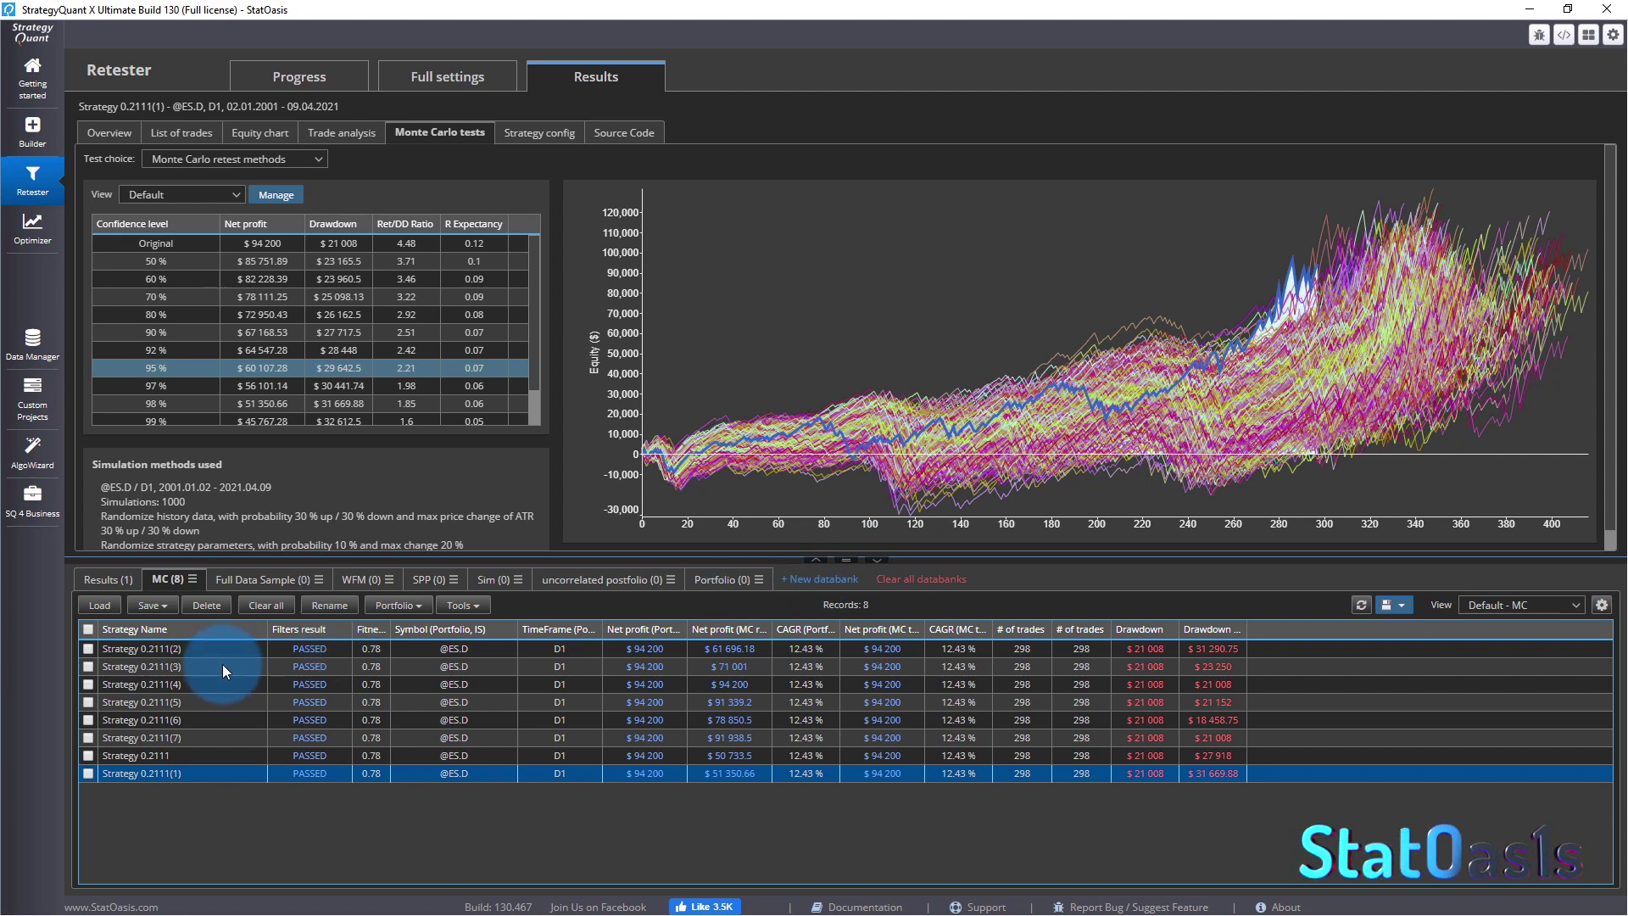
Inspect the trades manipulation and both Monte Carlo randomization method settings.
click(462, 76)
click(466, 340)
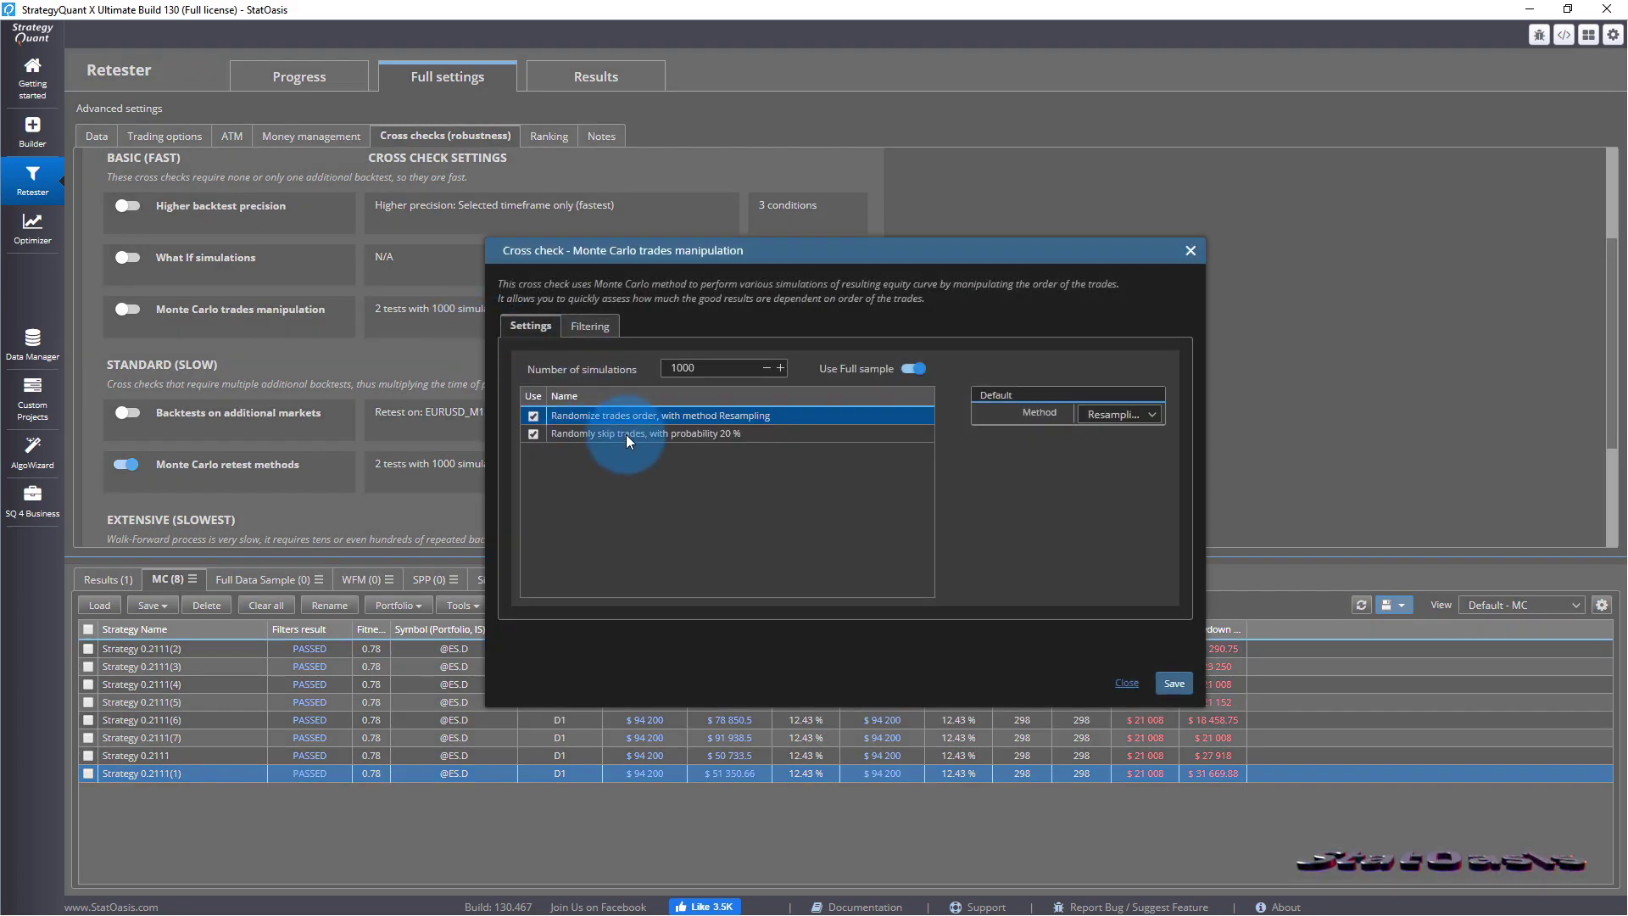
click(1127, 682)
click(468, 465)
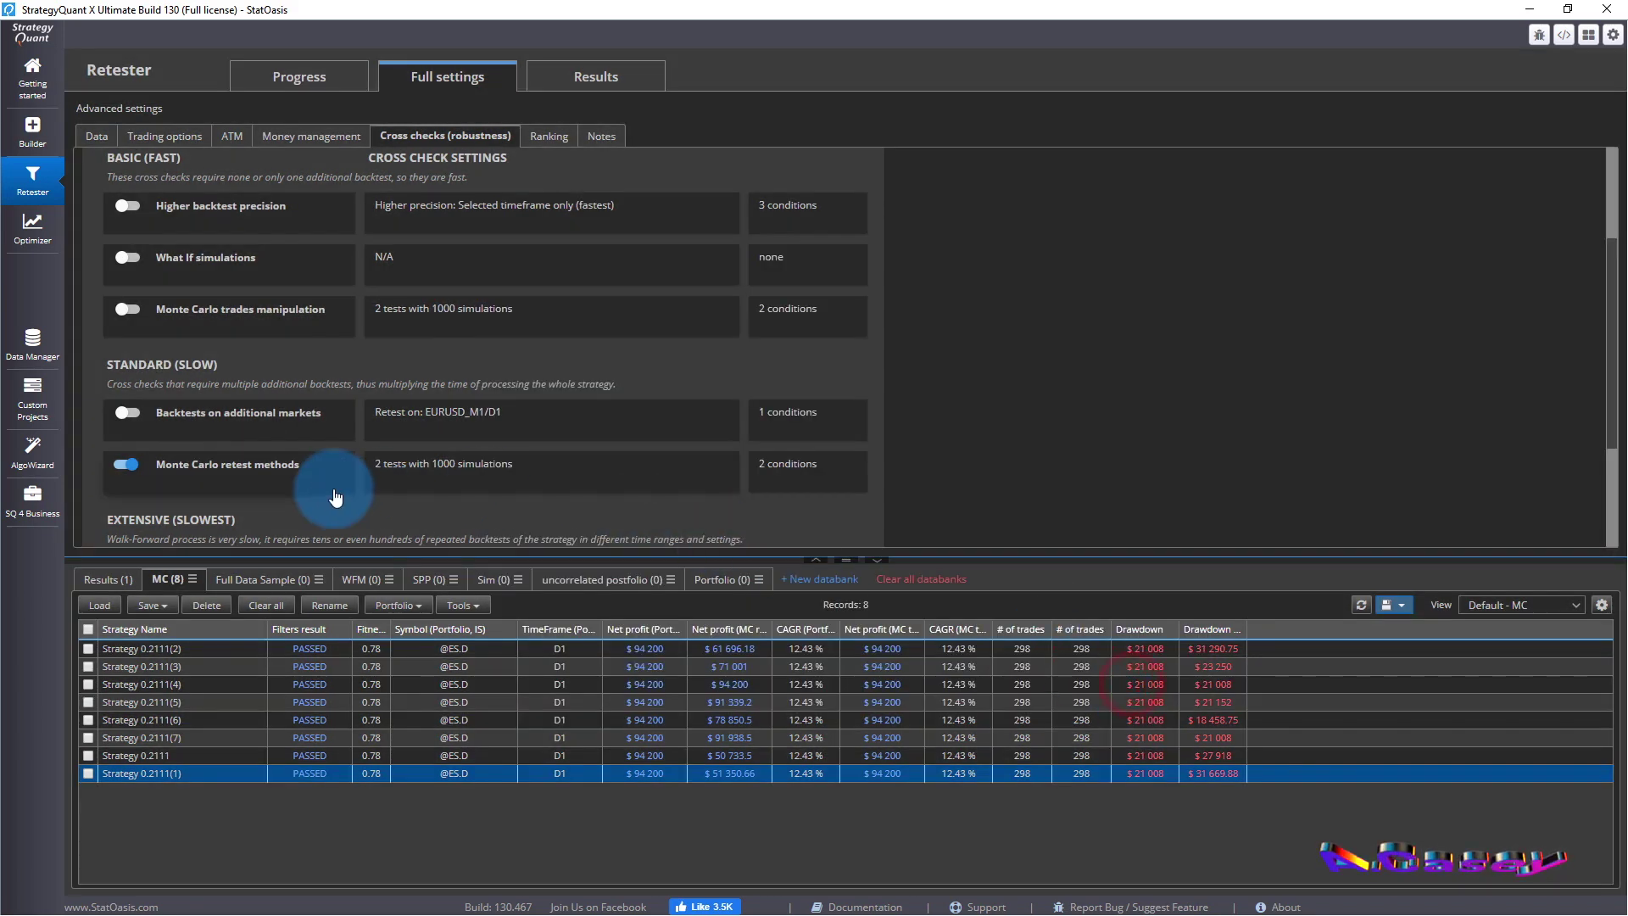
click(638, 566)
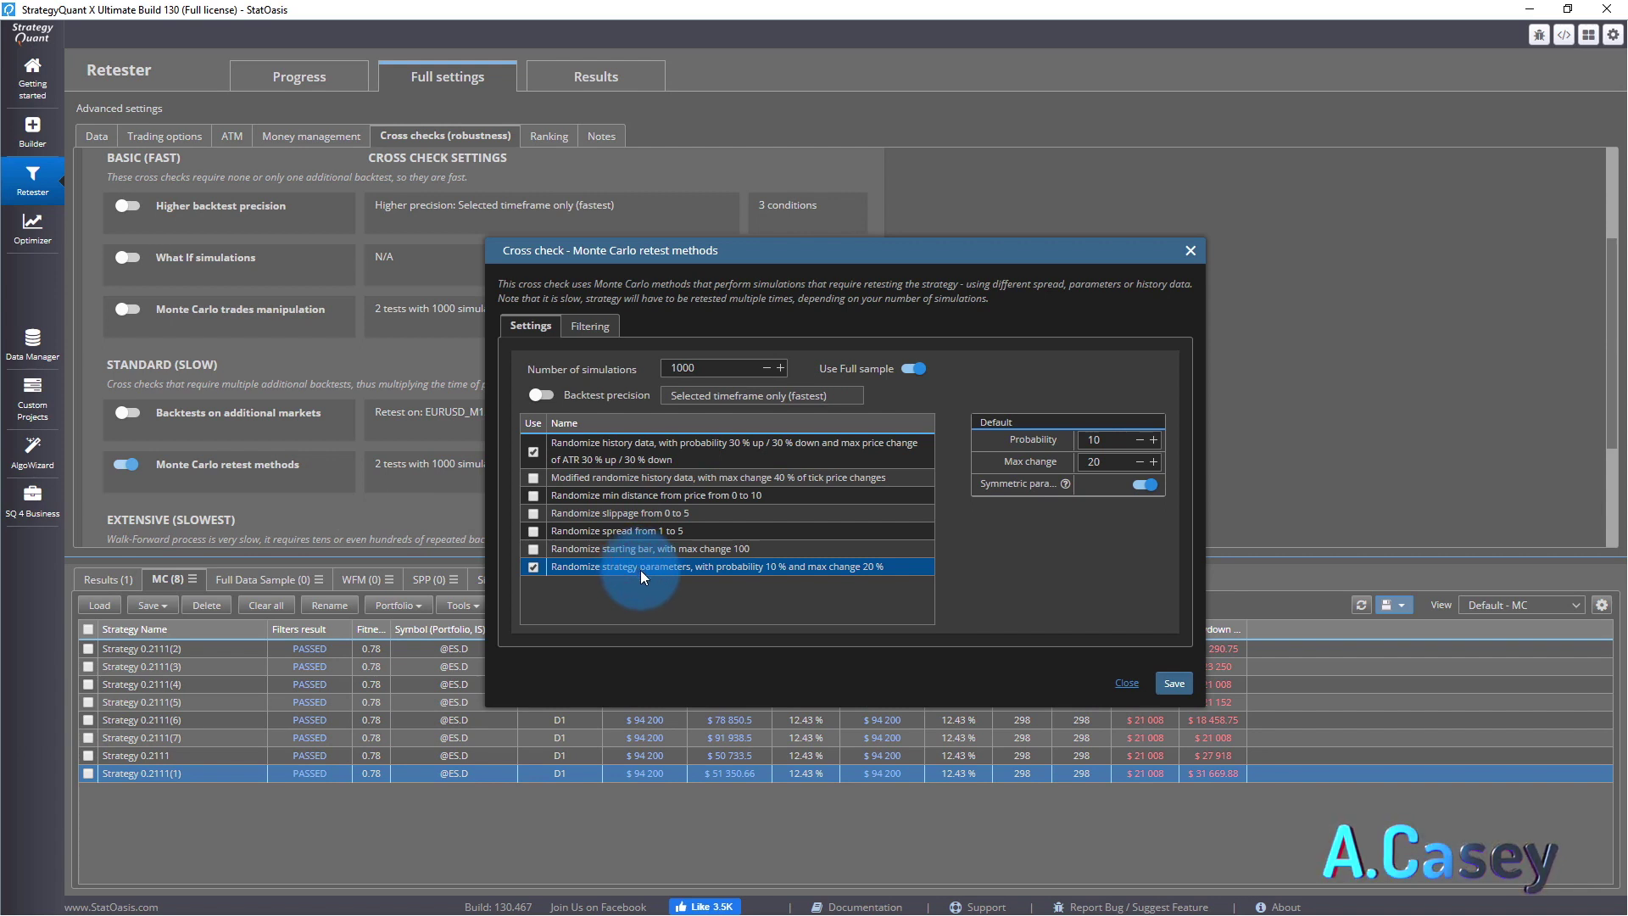
click(715, 449)
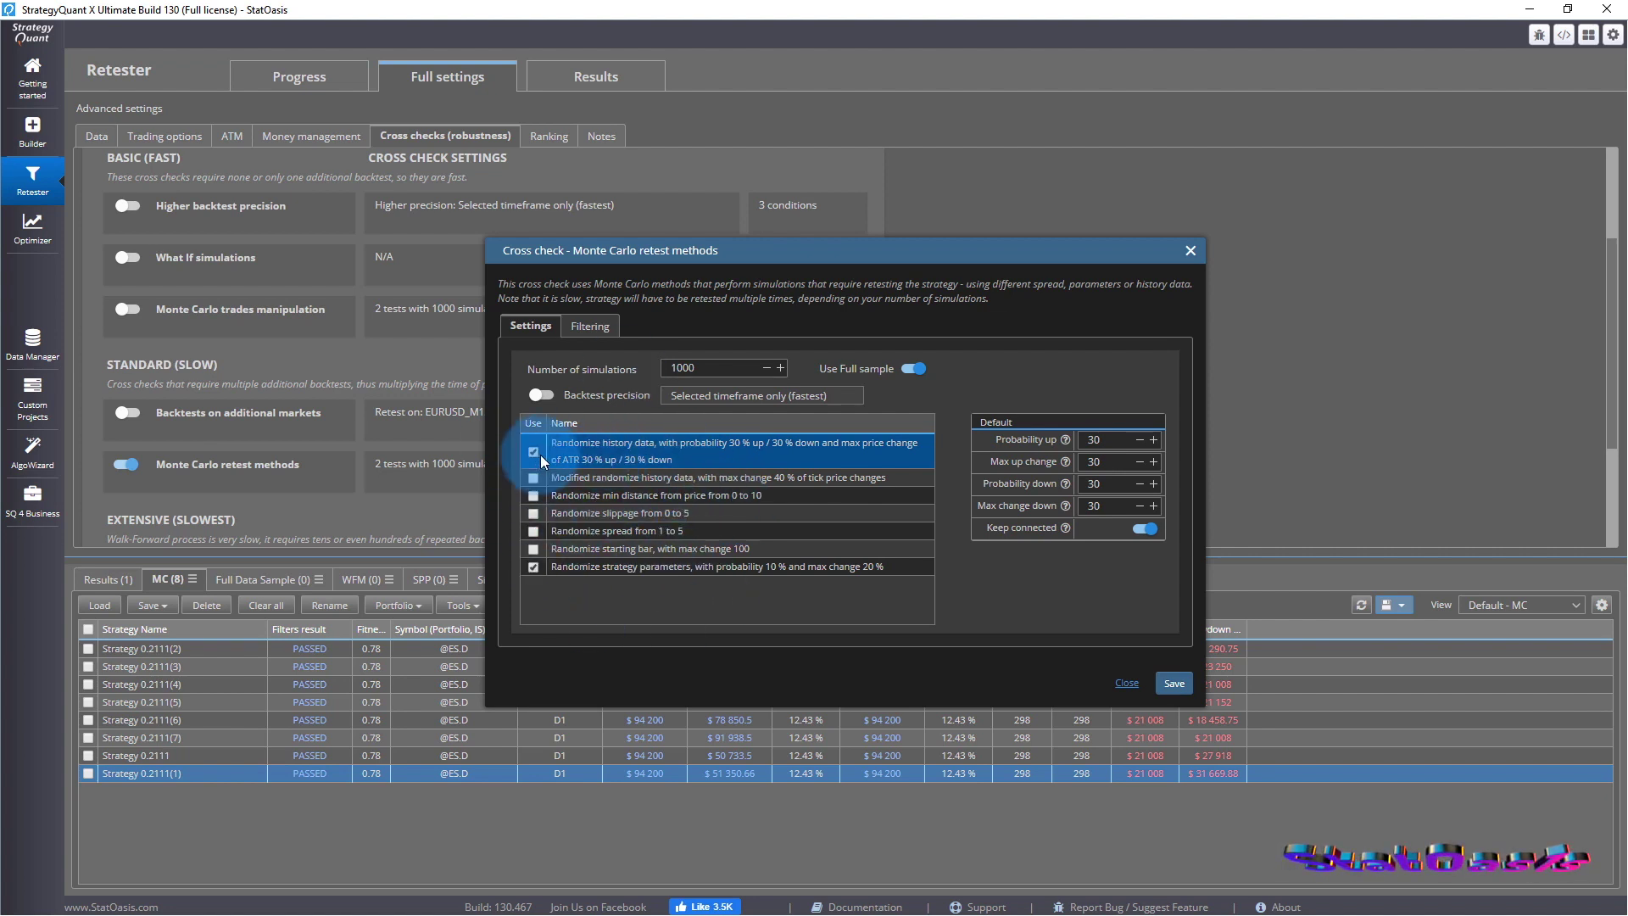
click(558, 564)
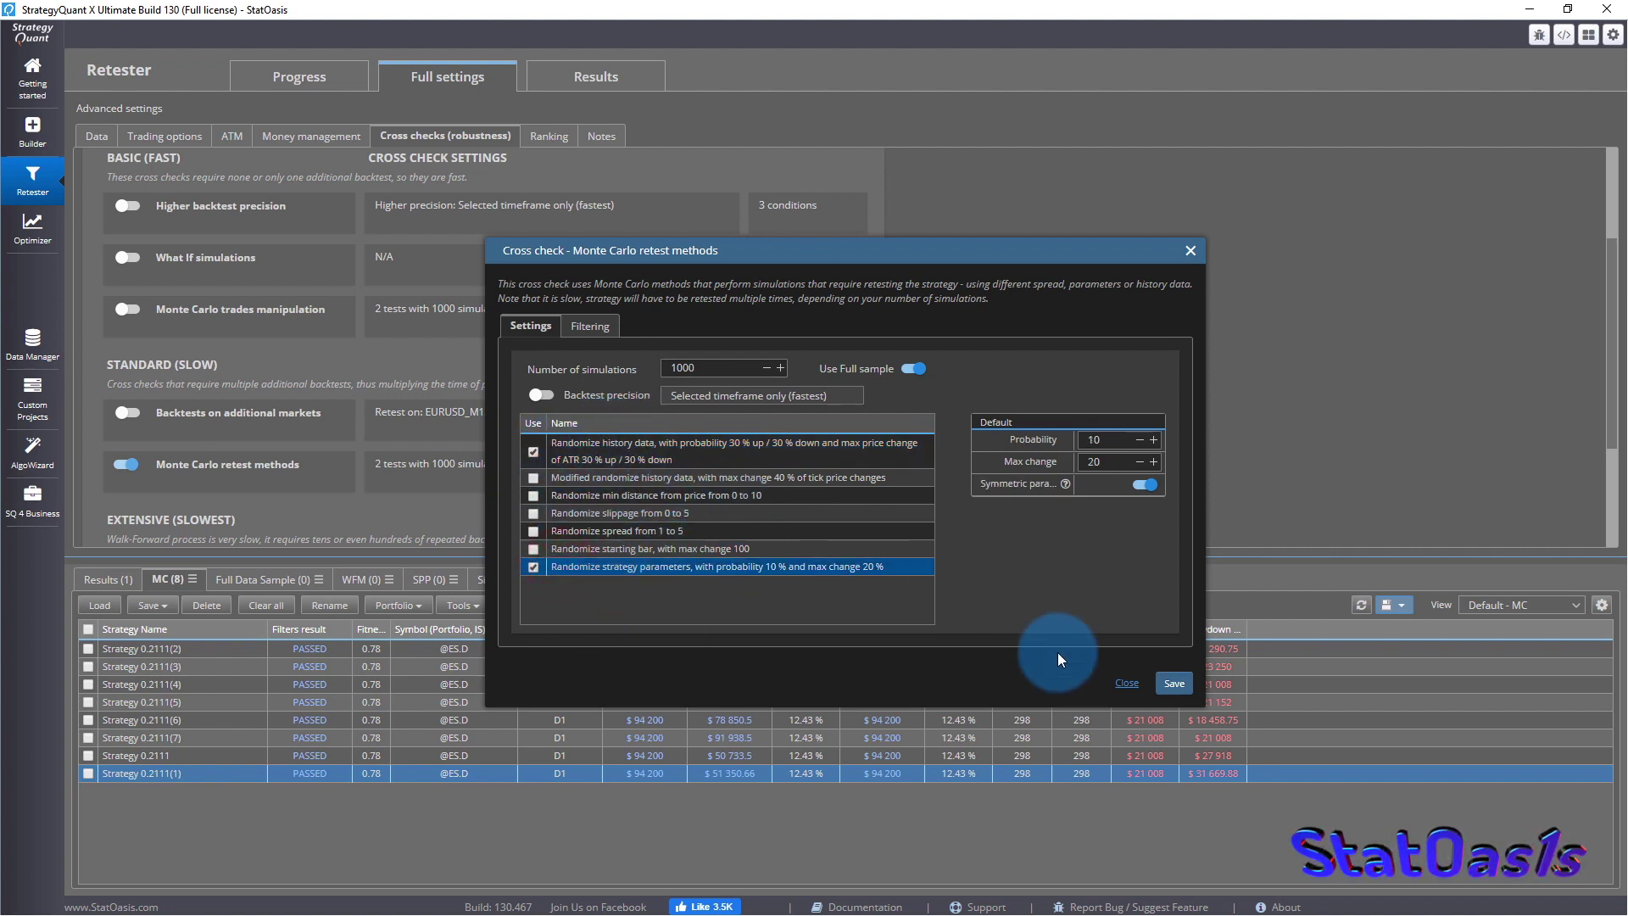
click(1126, 684)
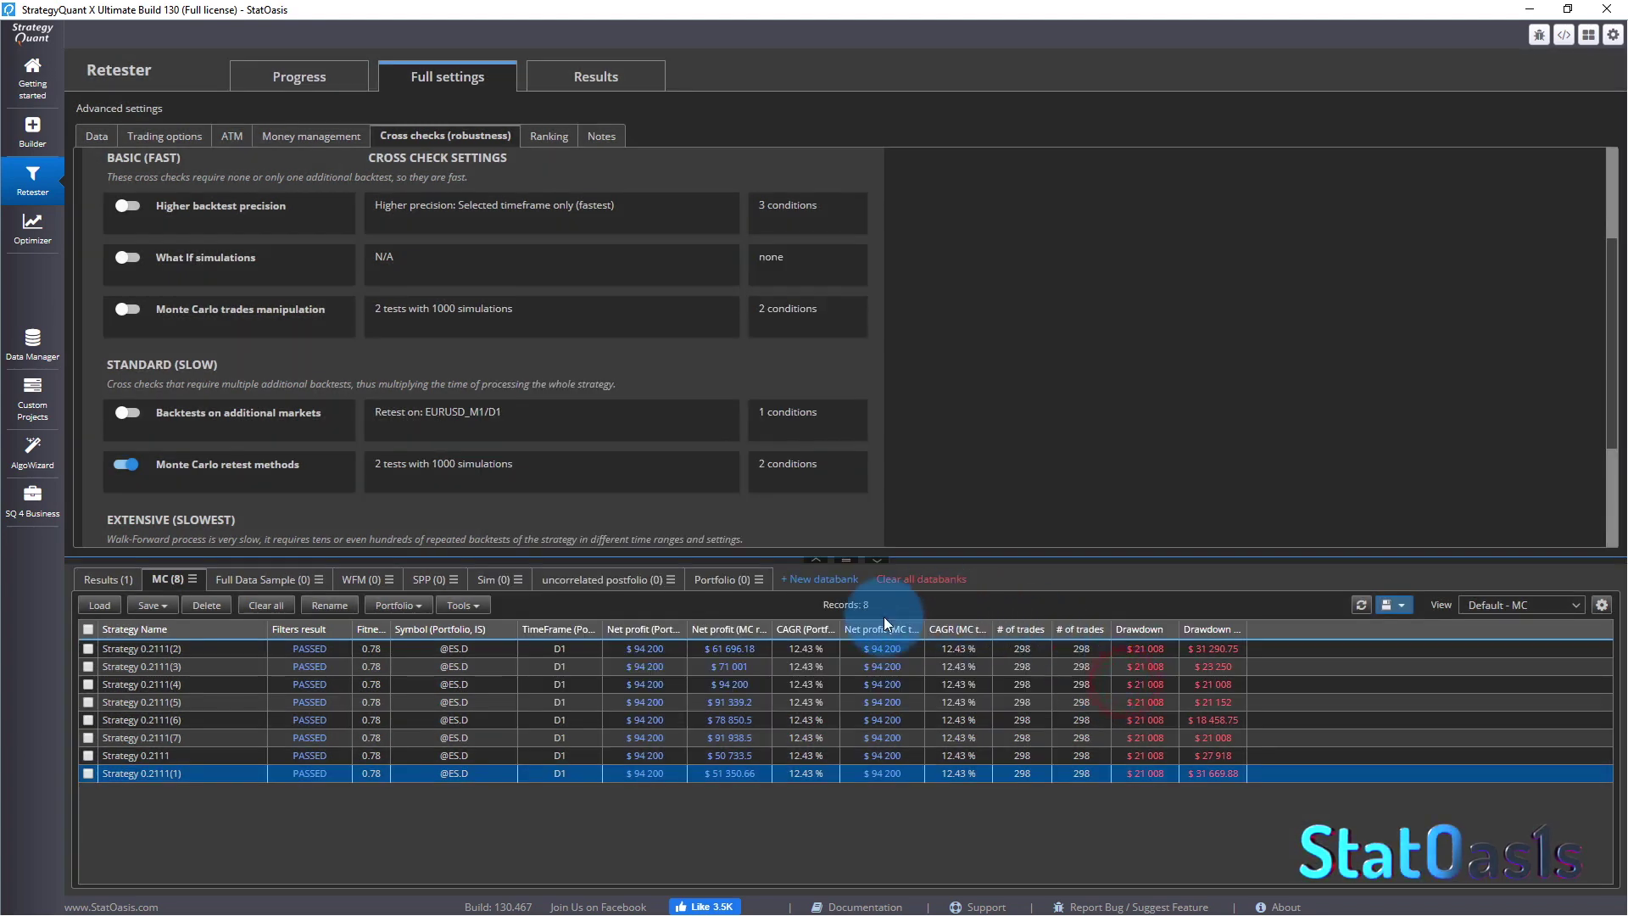
Show Strategy 0.2111(1)'s retest results and scroll through them.
double_click(227, 771)
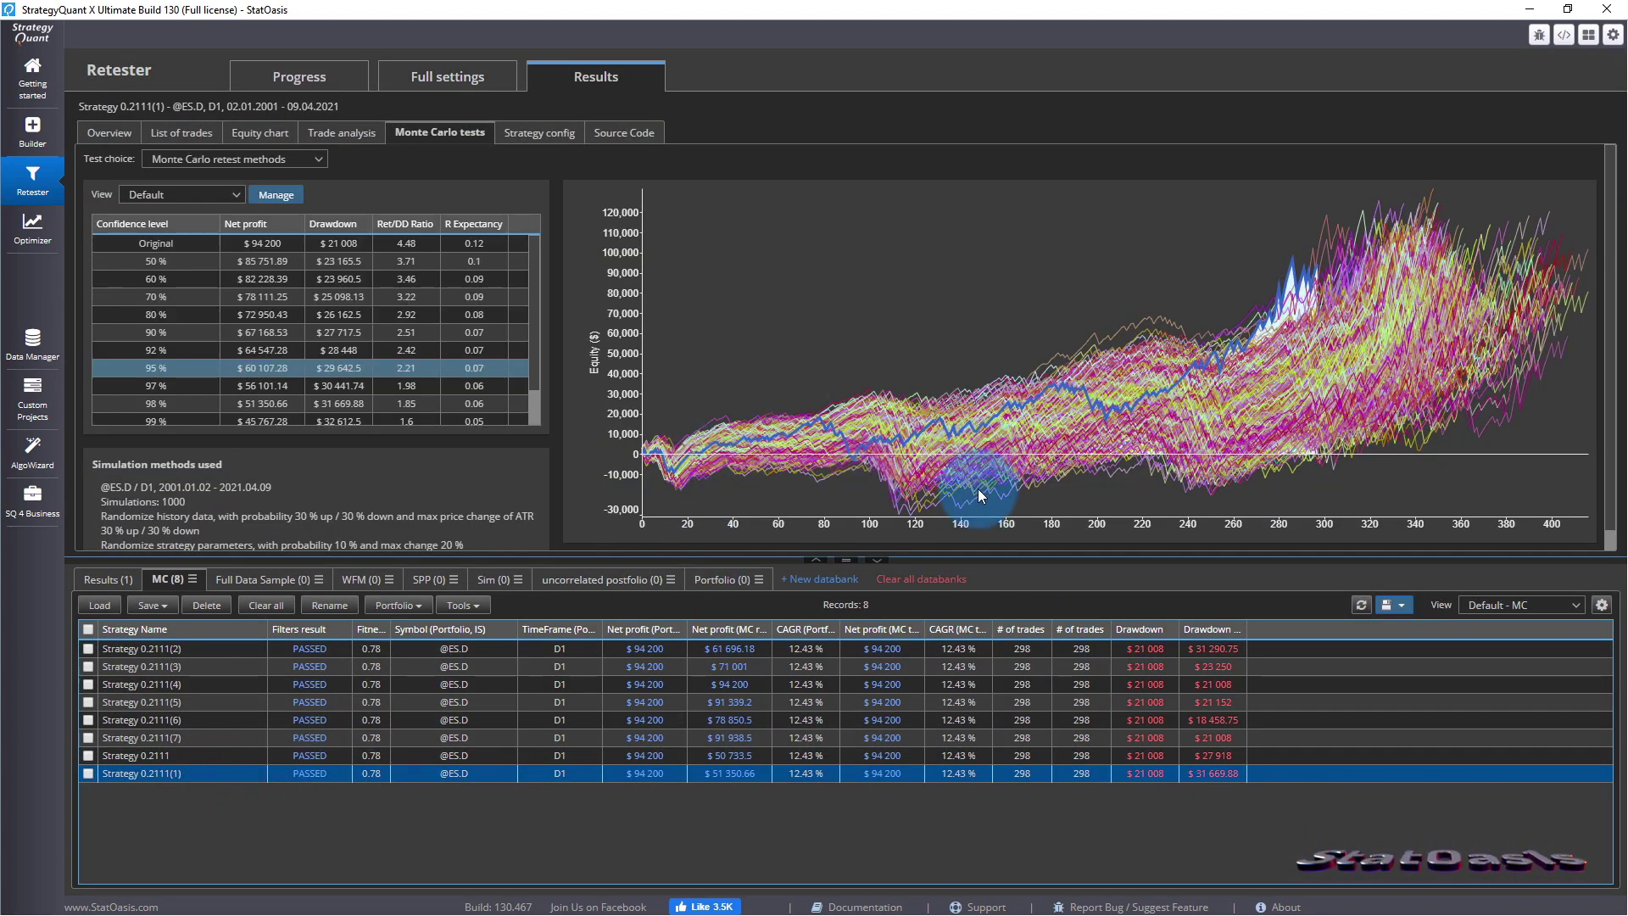
scroll(478, 397, down, 1)
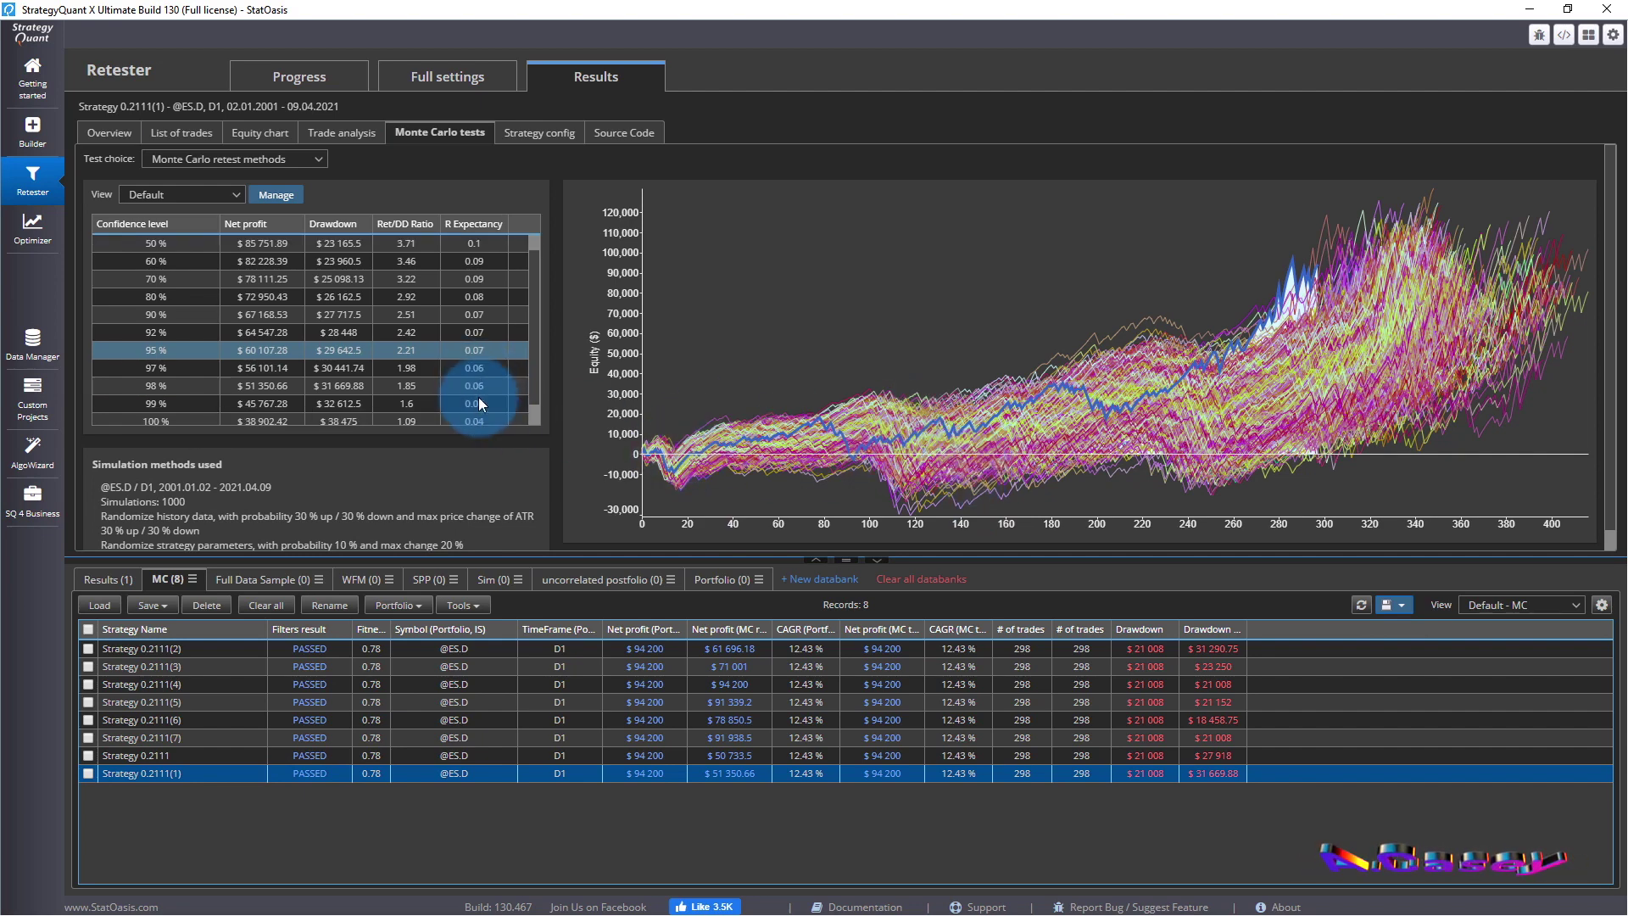
scroll(478, 397, down, 1)
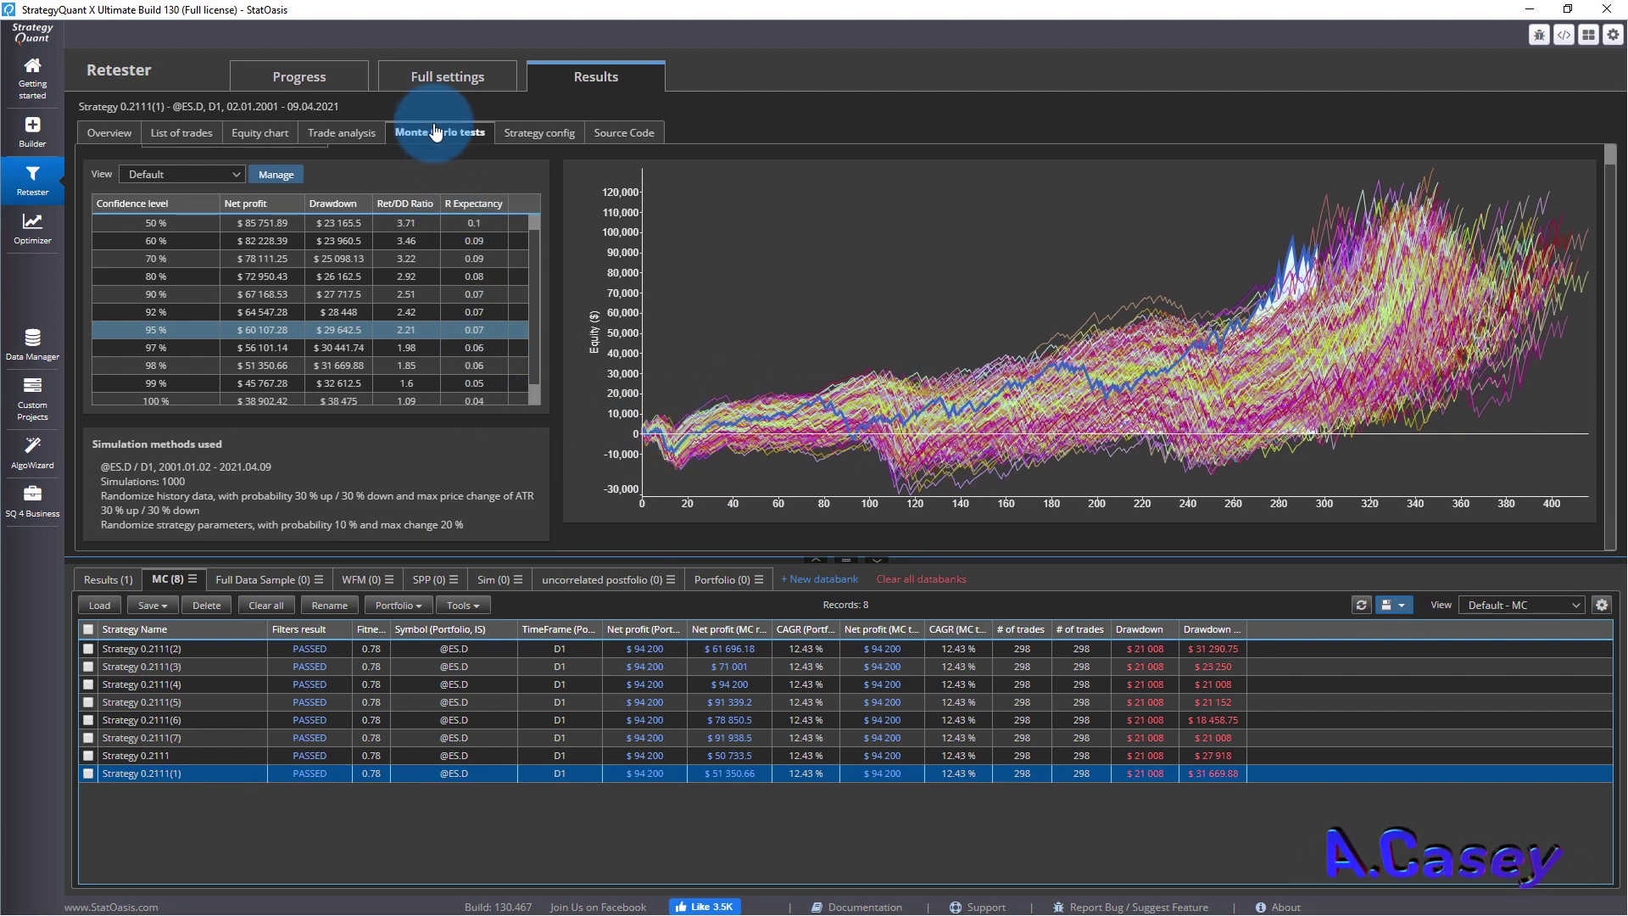
Review the strategy-parameter randomization settings again, then scroll down the cross-check list.
click(433, 77)
click(459, 483)
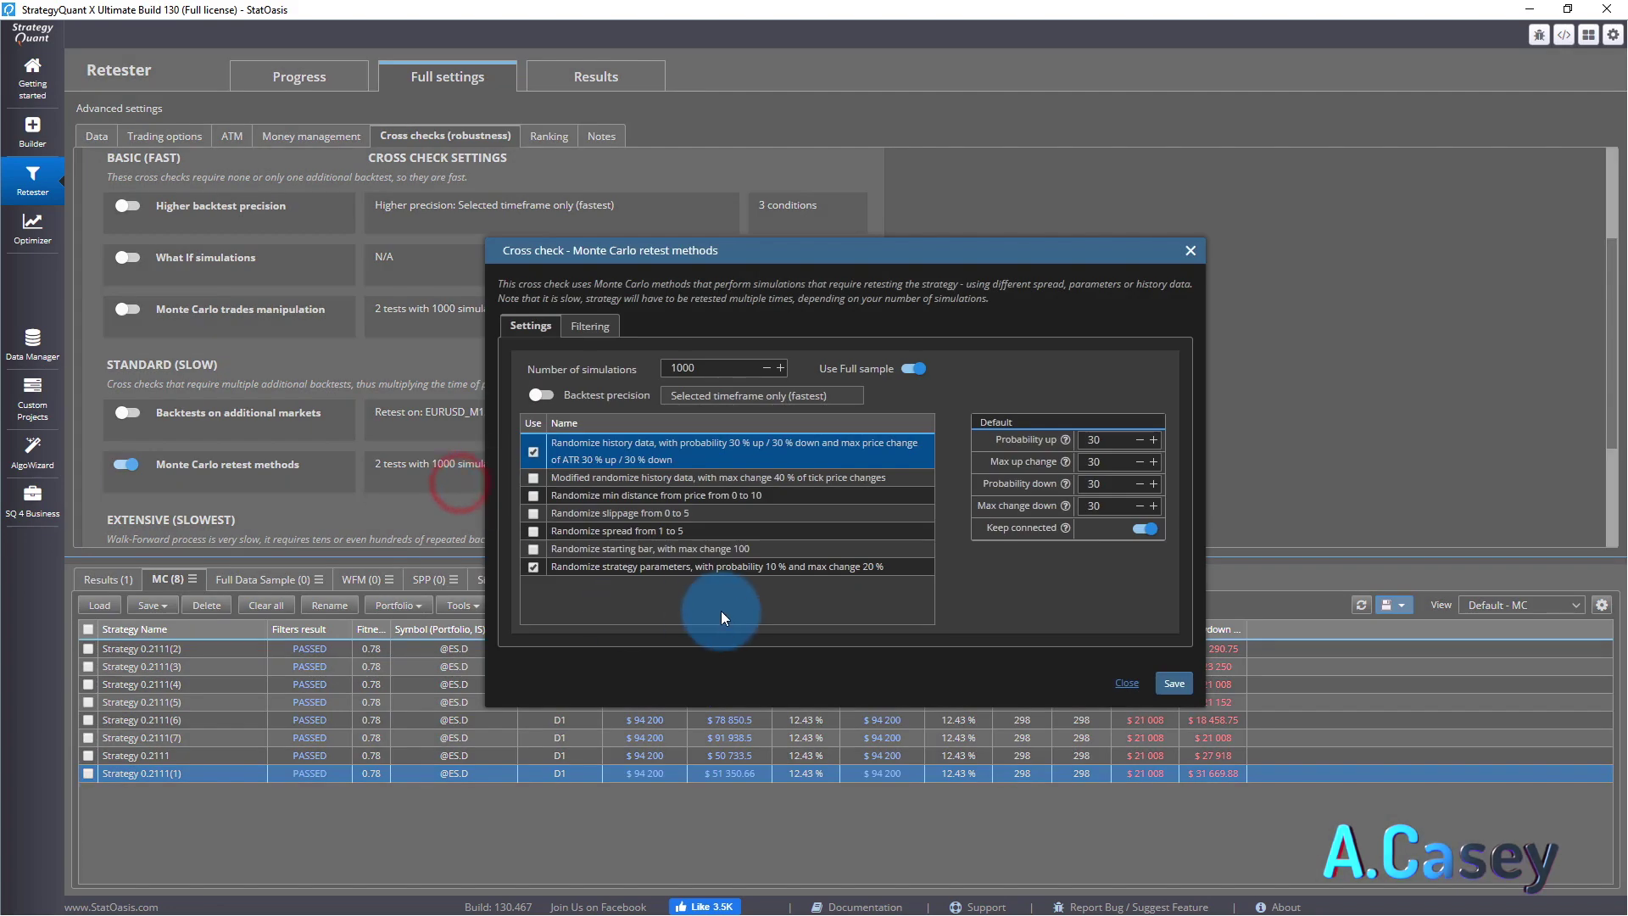
click(623, 567)
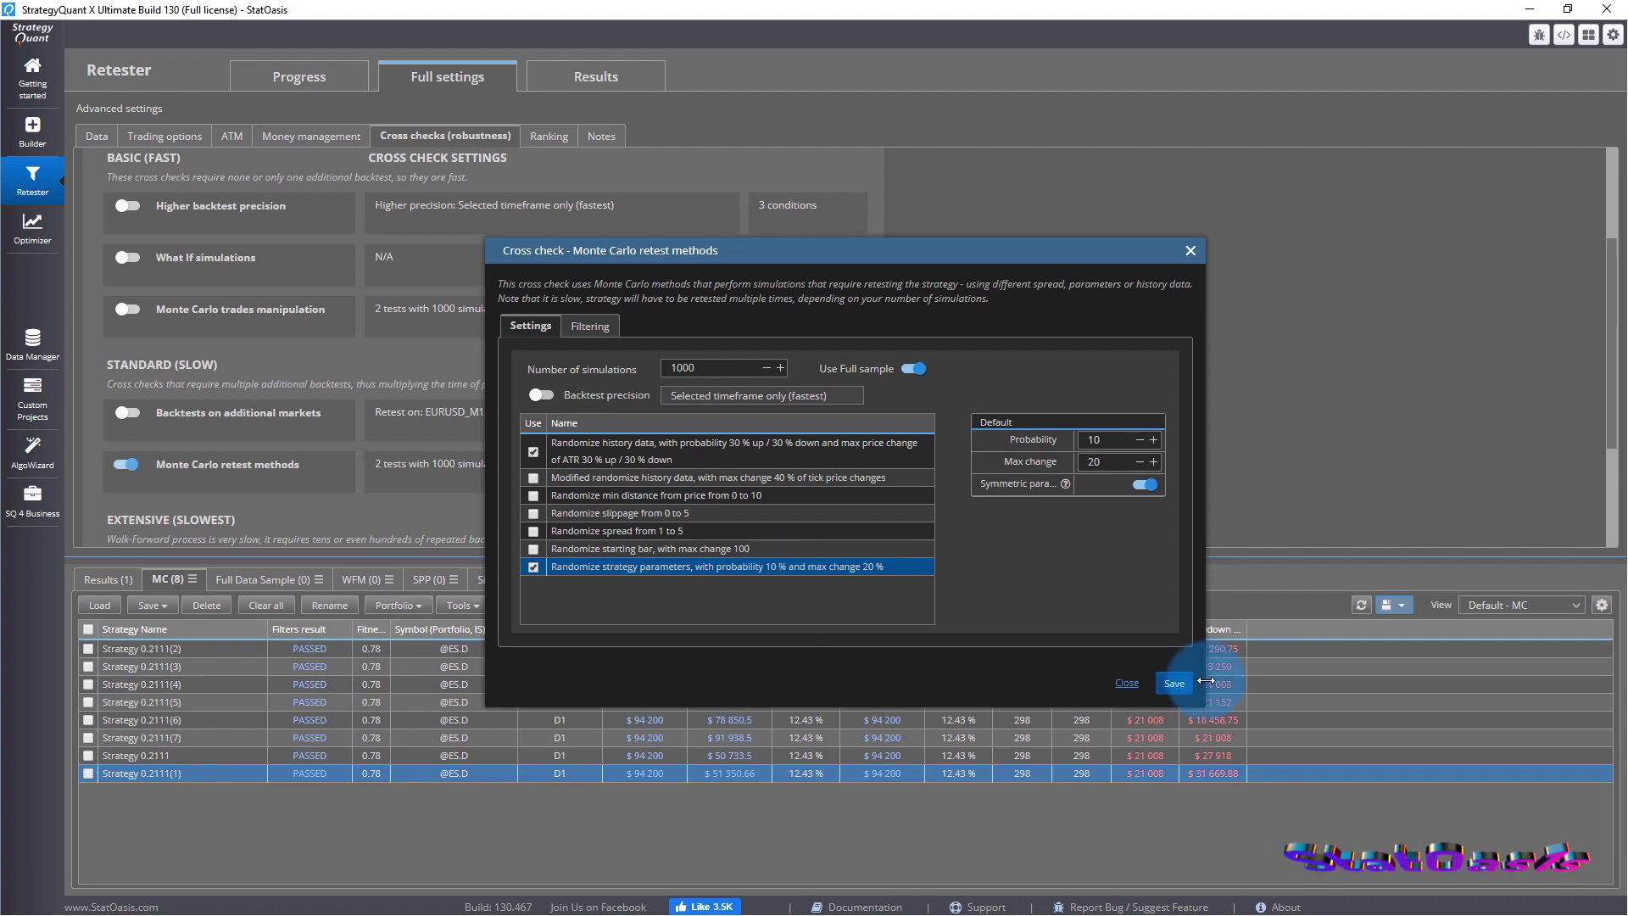
click(1112, 682)
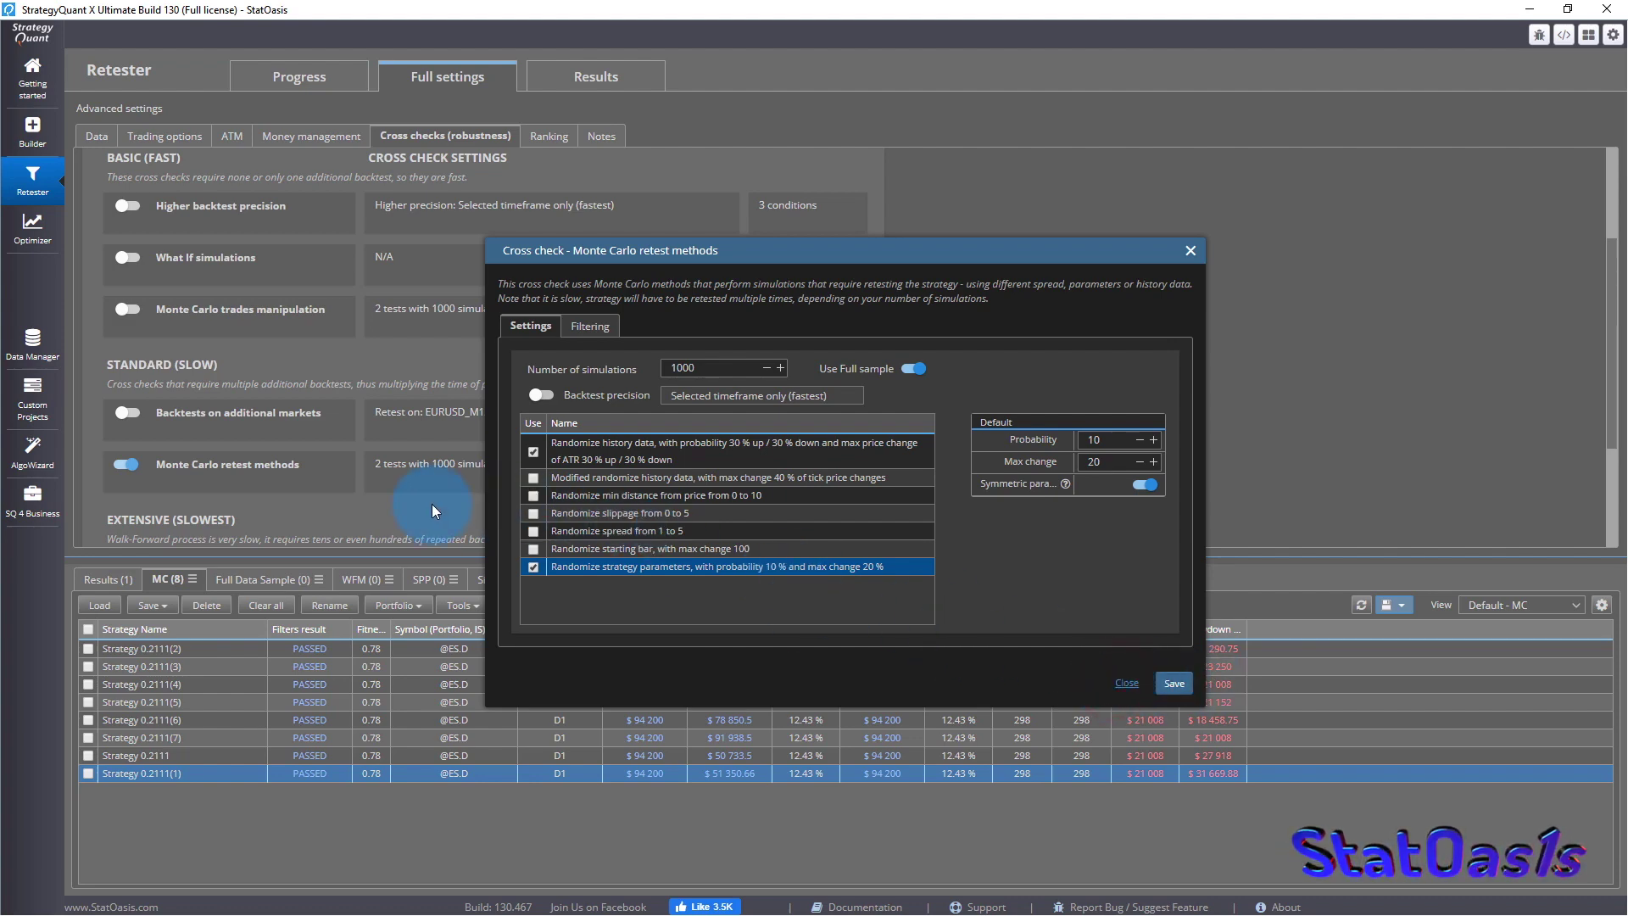
click(1129, 682)
scroll(593, 467, down, 3)
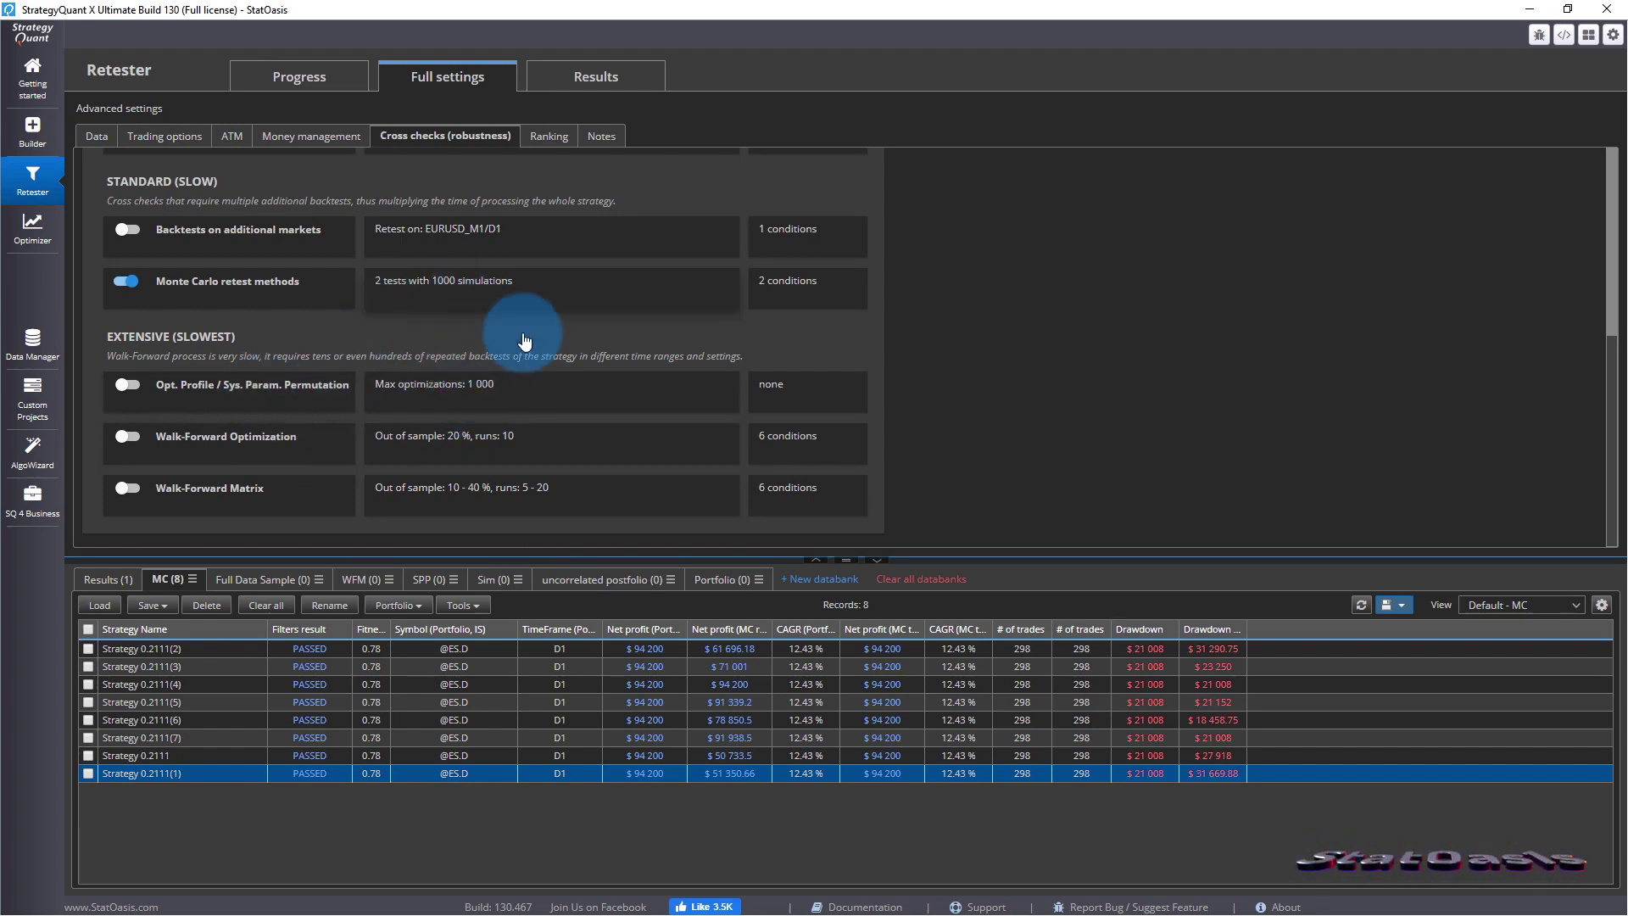
click(517, 293)
click(663, 568)
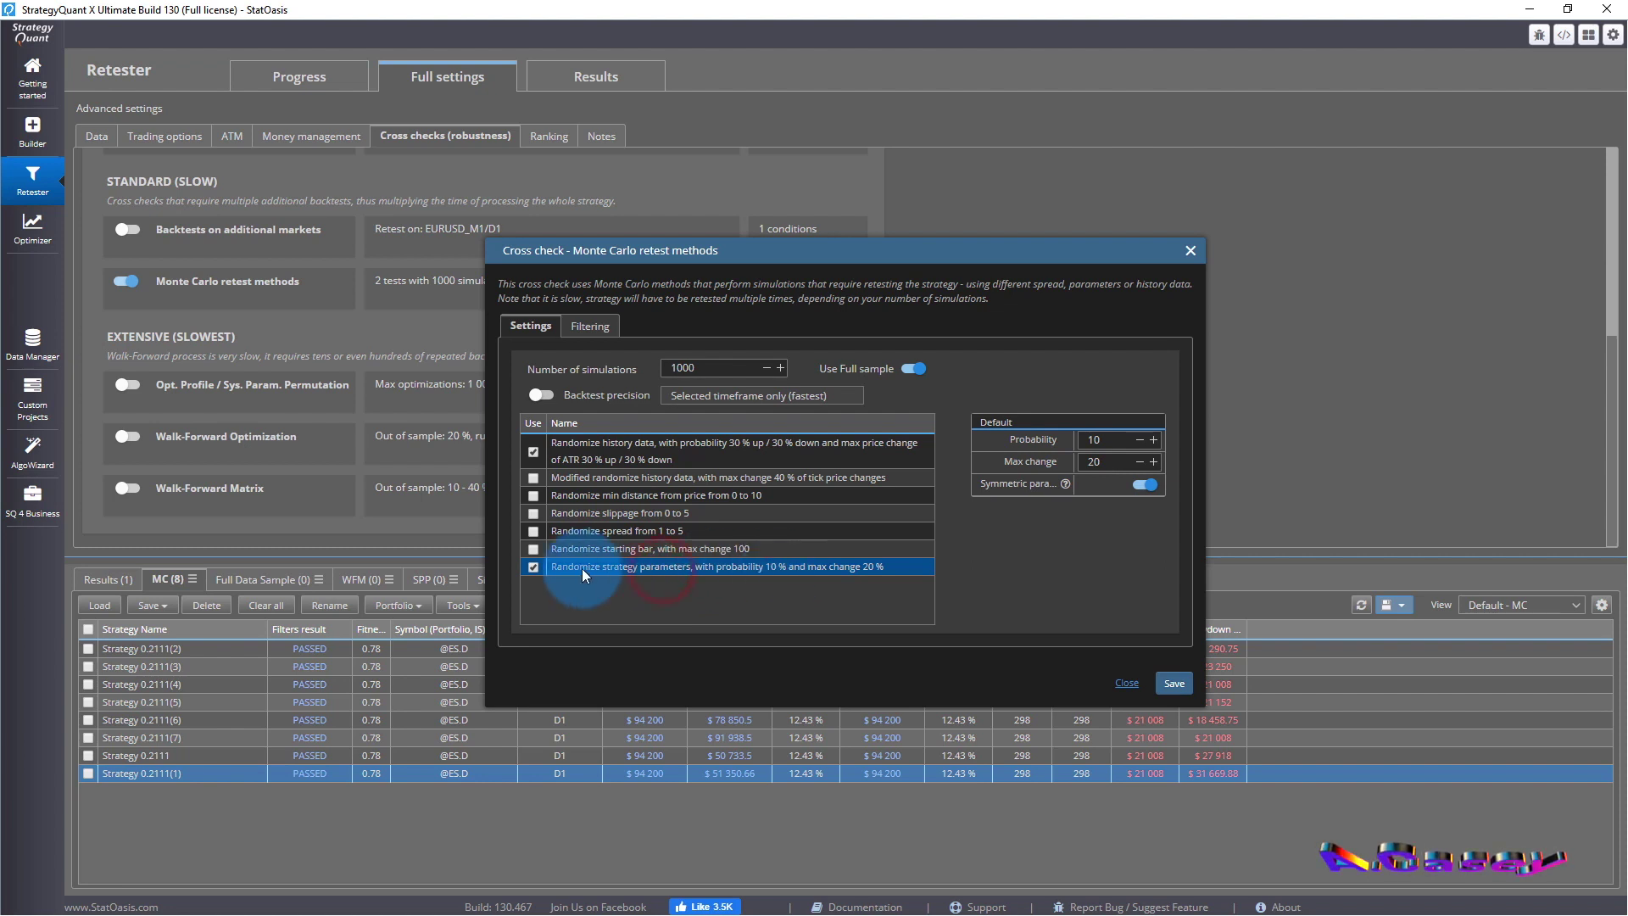
click(1129, 686)
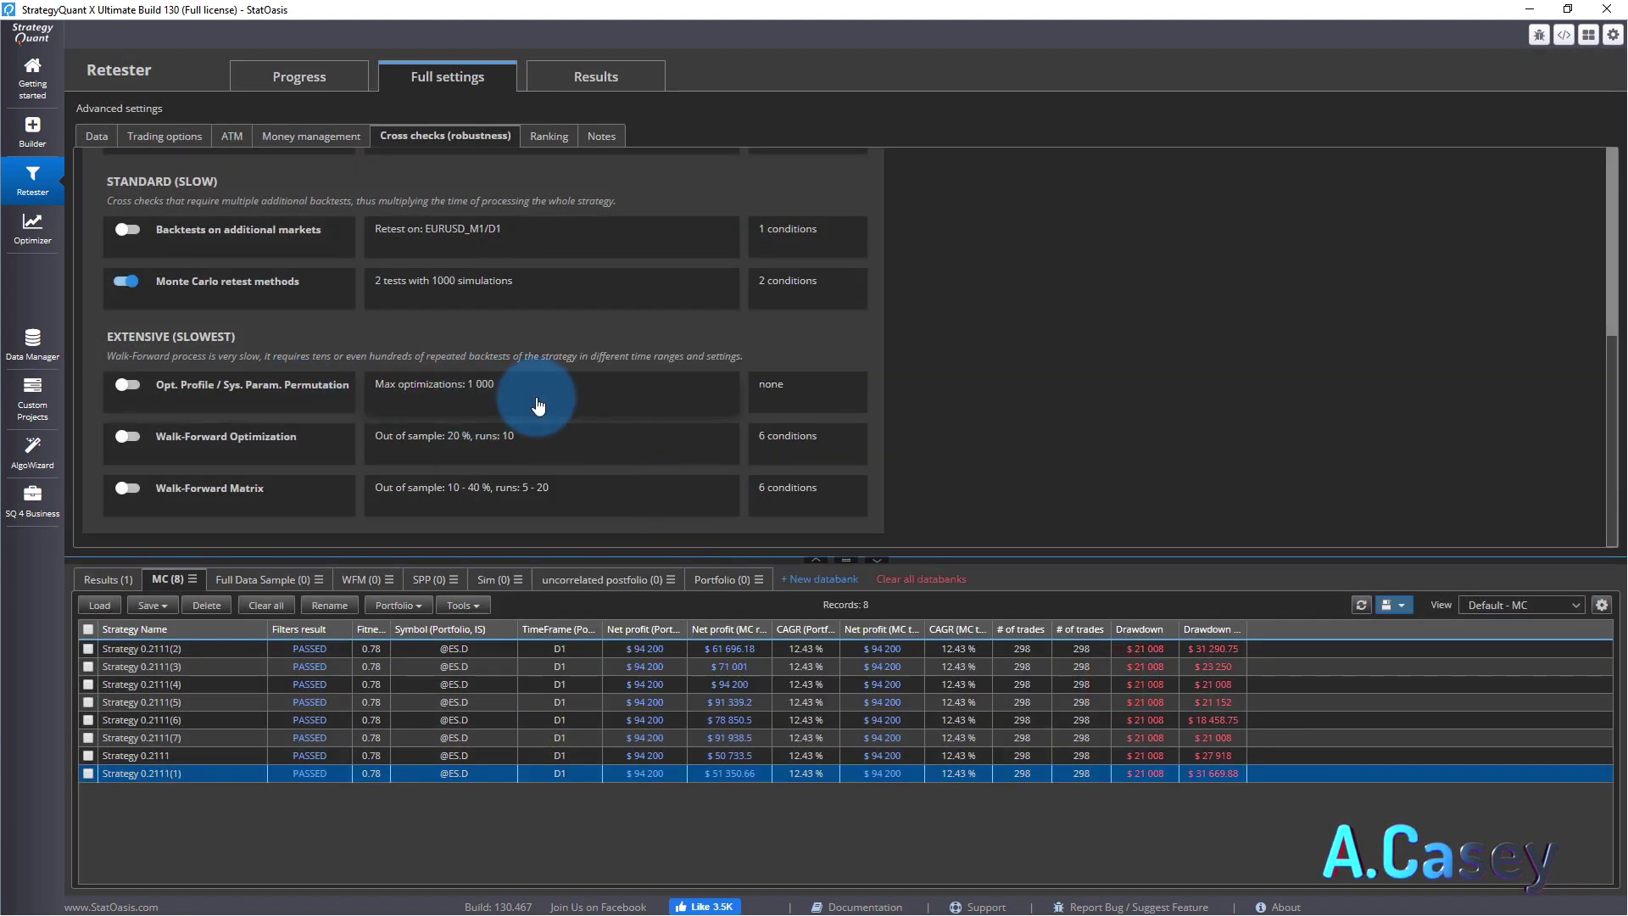
click(434, 296)
click(712, 565)
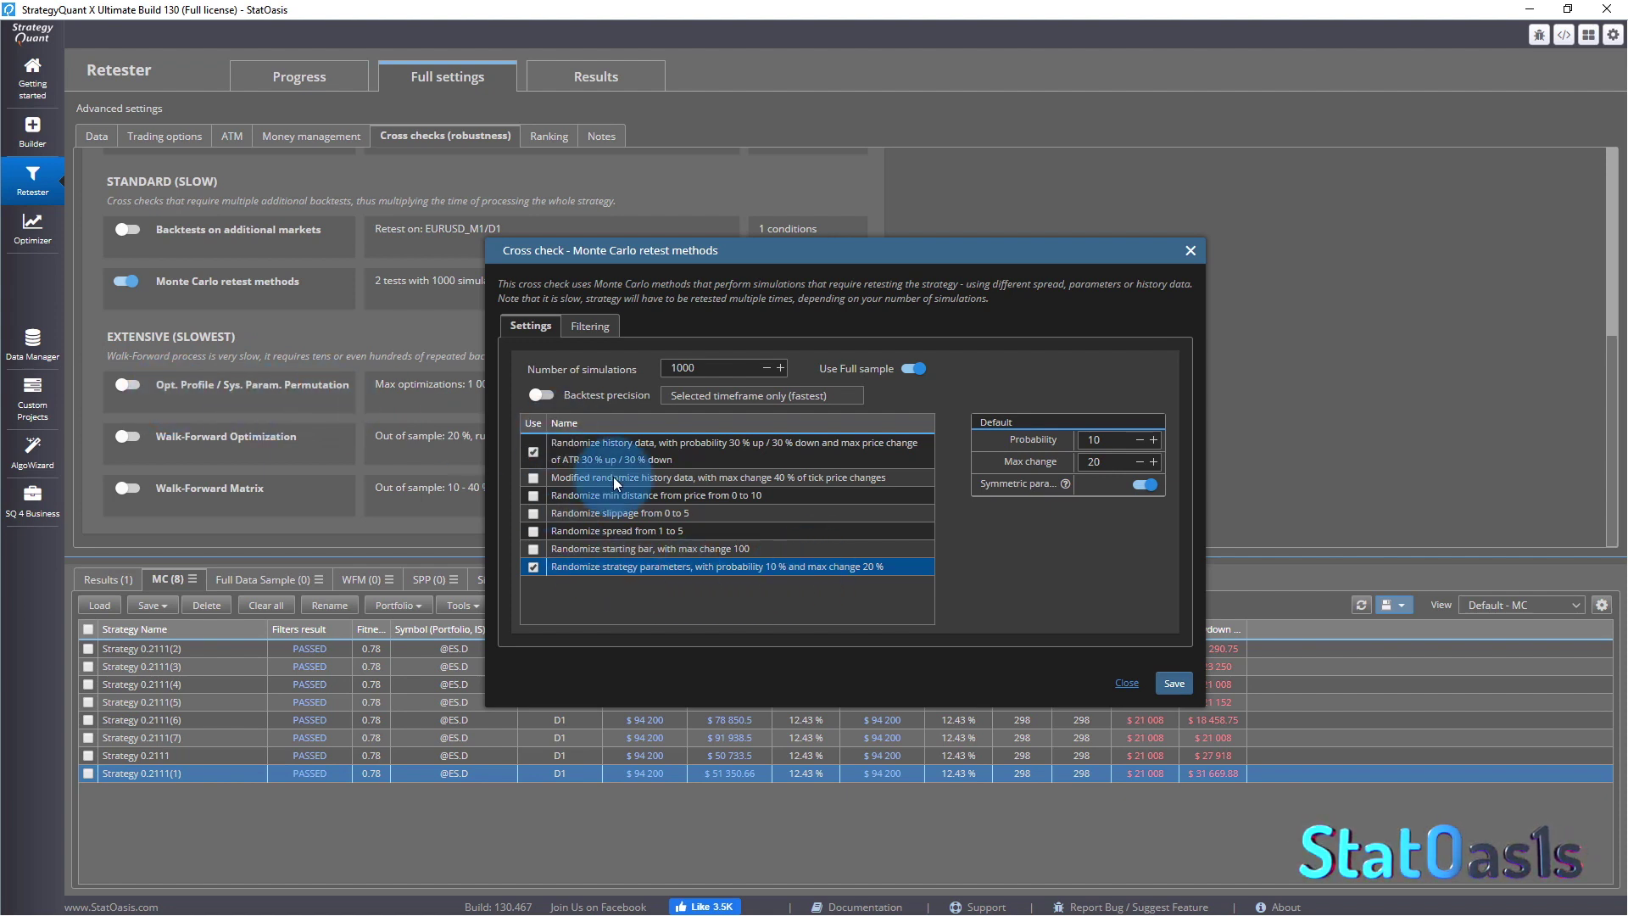
click(1126, 683)
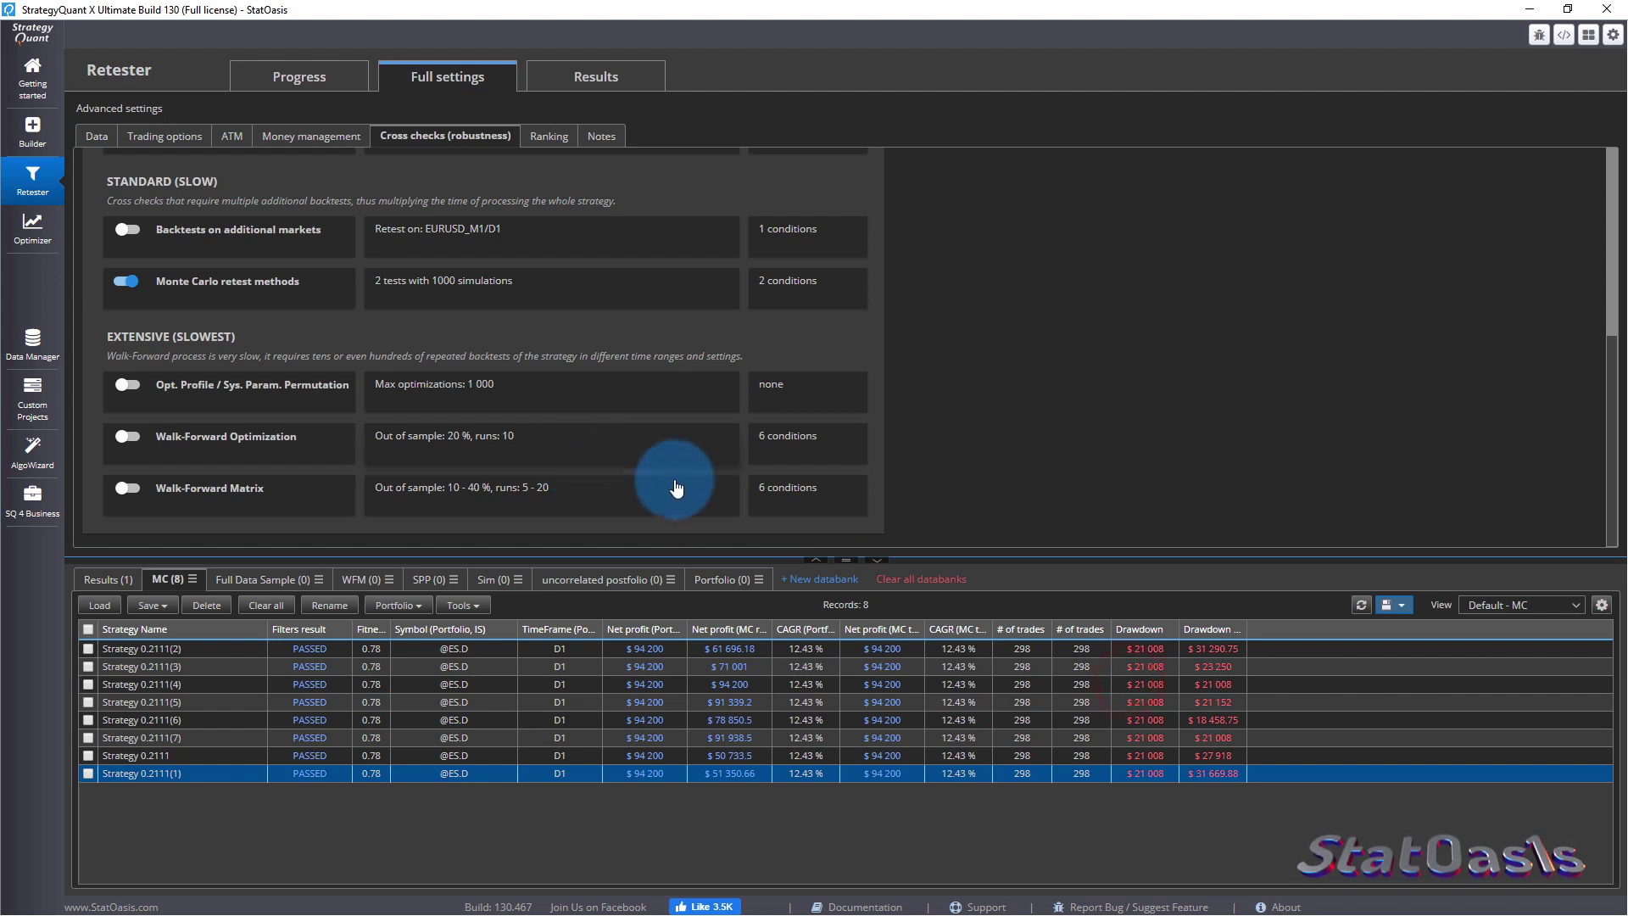